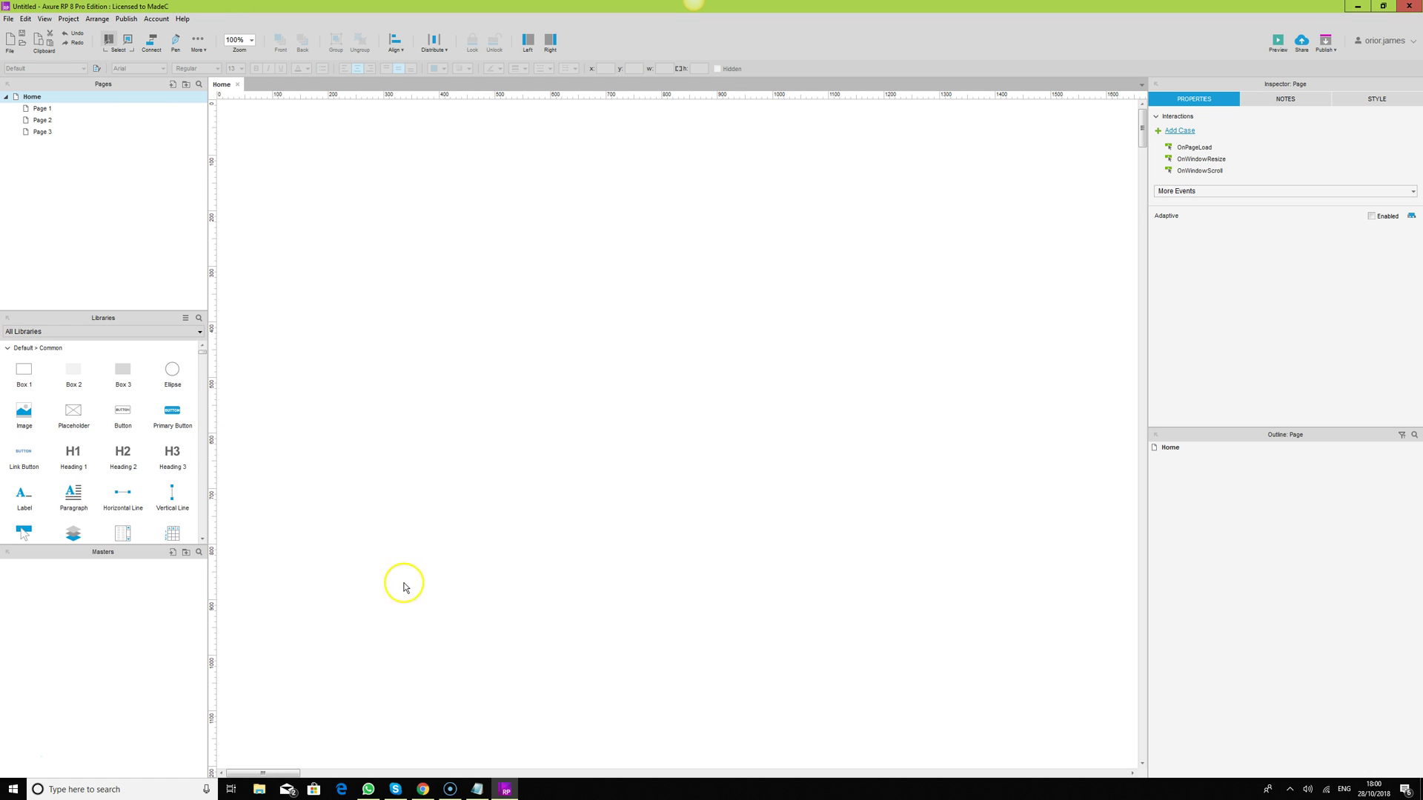
Bring up the Adobe XD switch tutorial video in Chrome.
click(423, 790)
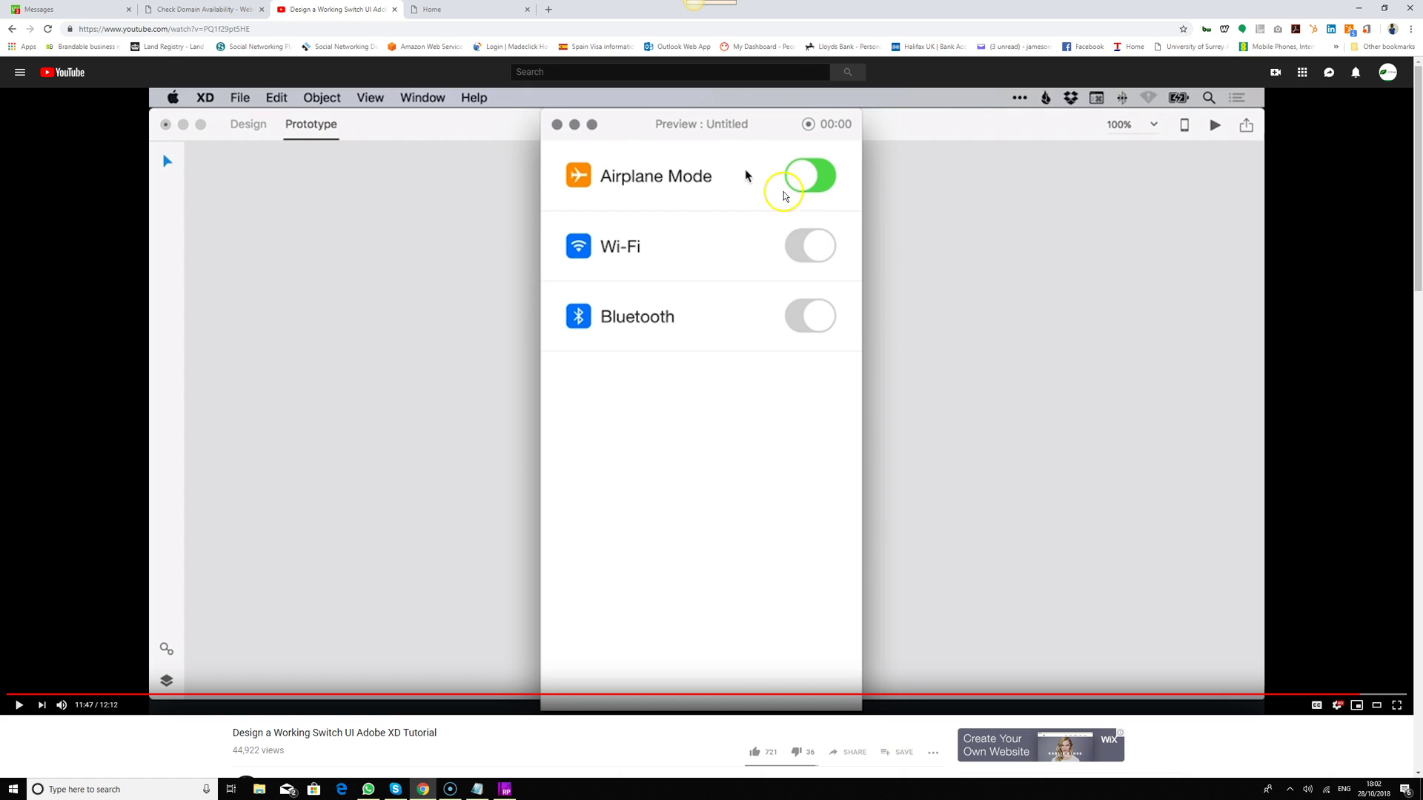
click(769, 177)
Centre the Home page and its background, and set the page Back Color to orange #FF6600.
click(505, 790)
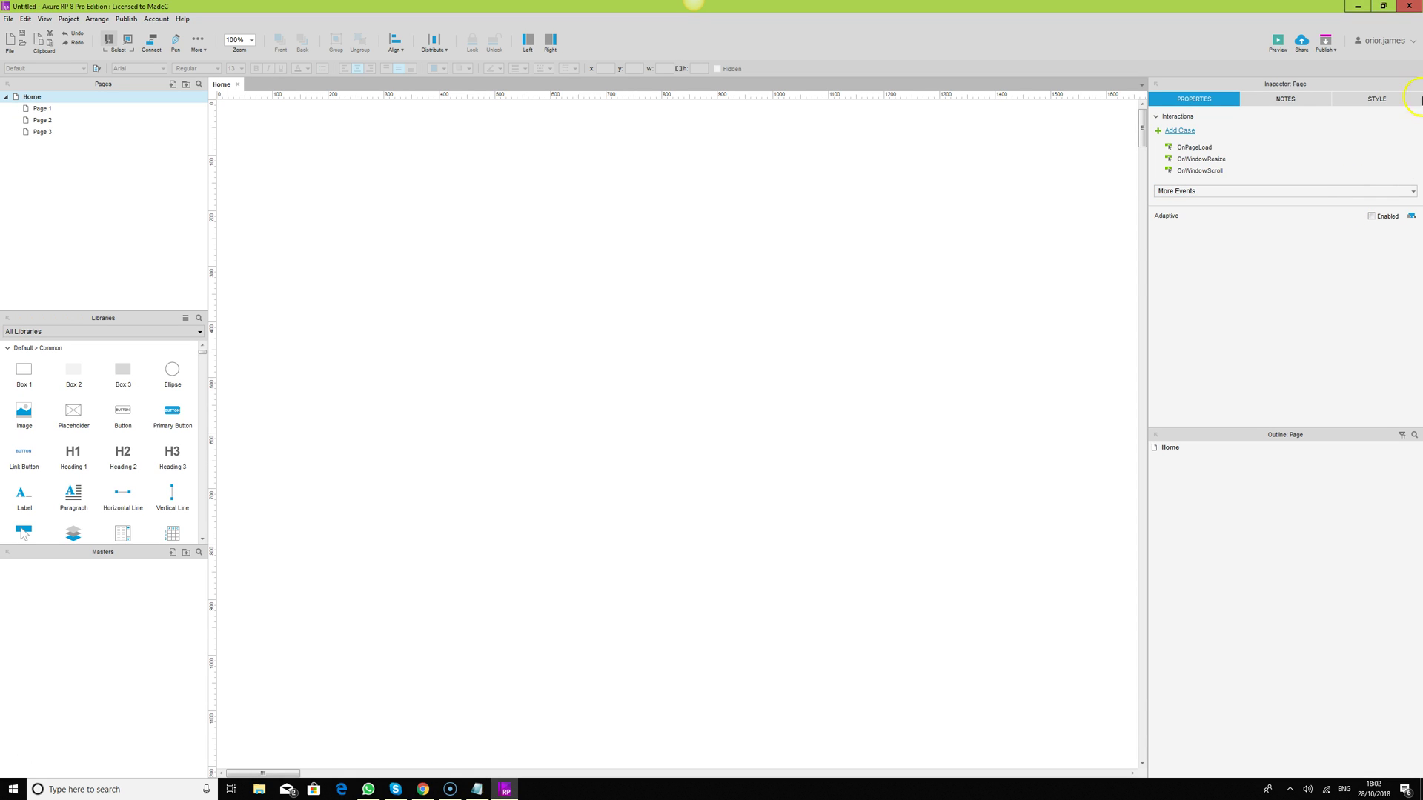
click(1387, 101)
click(1410, 137)
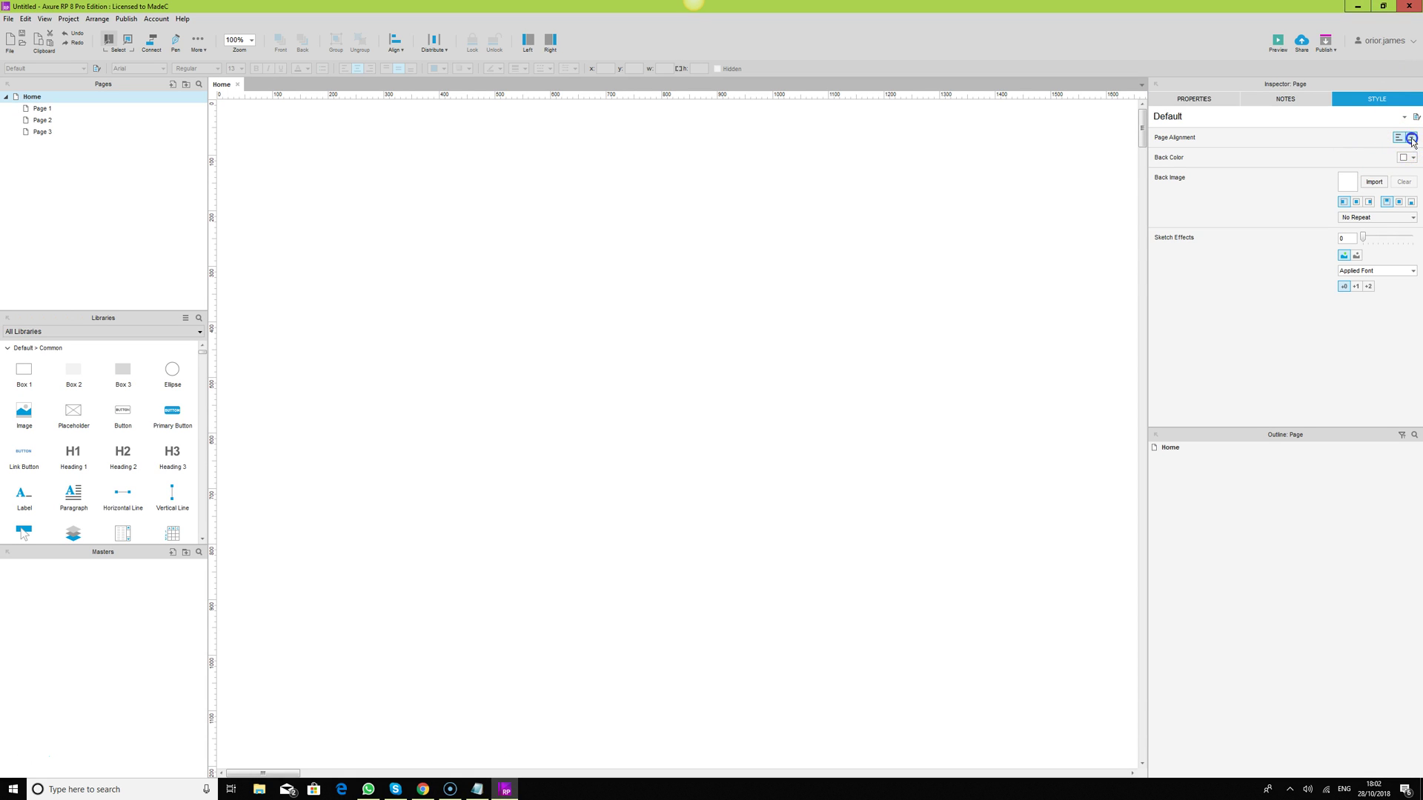
click(1356, 202)
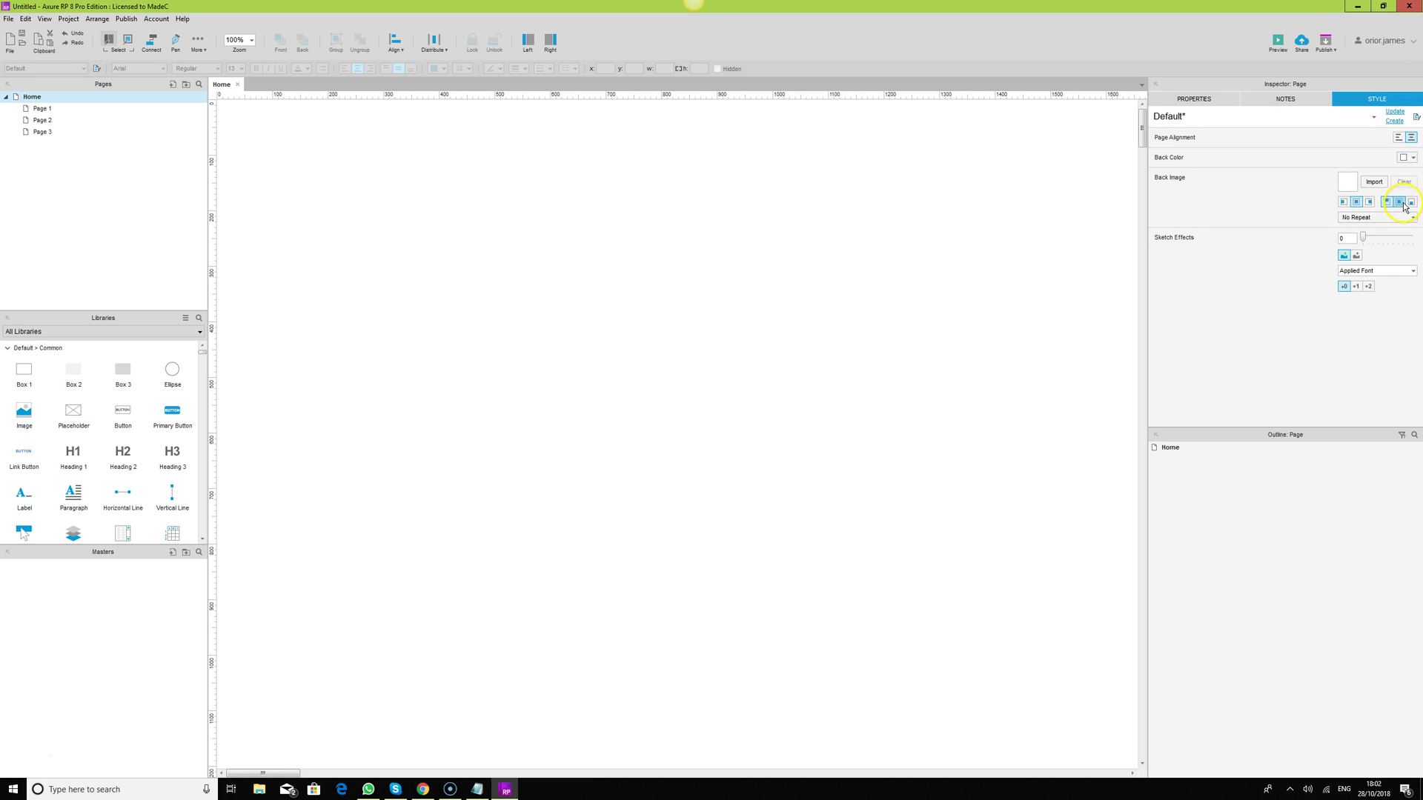
click(1399, 201)
click(1411, 157)
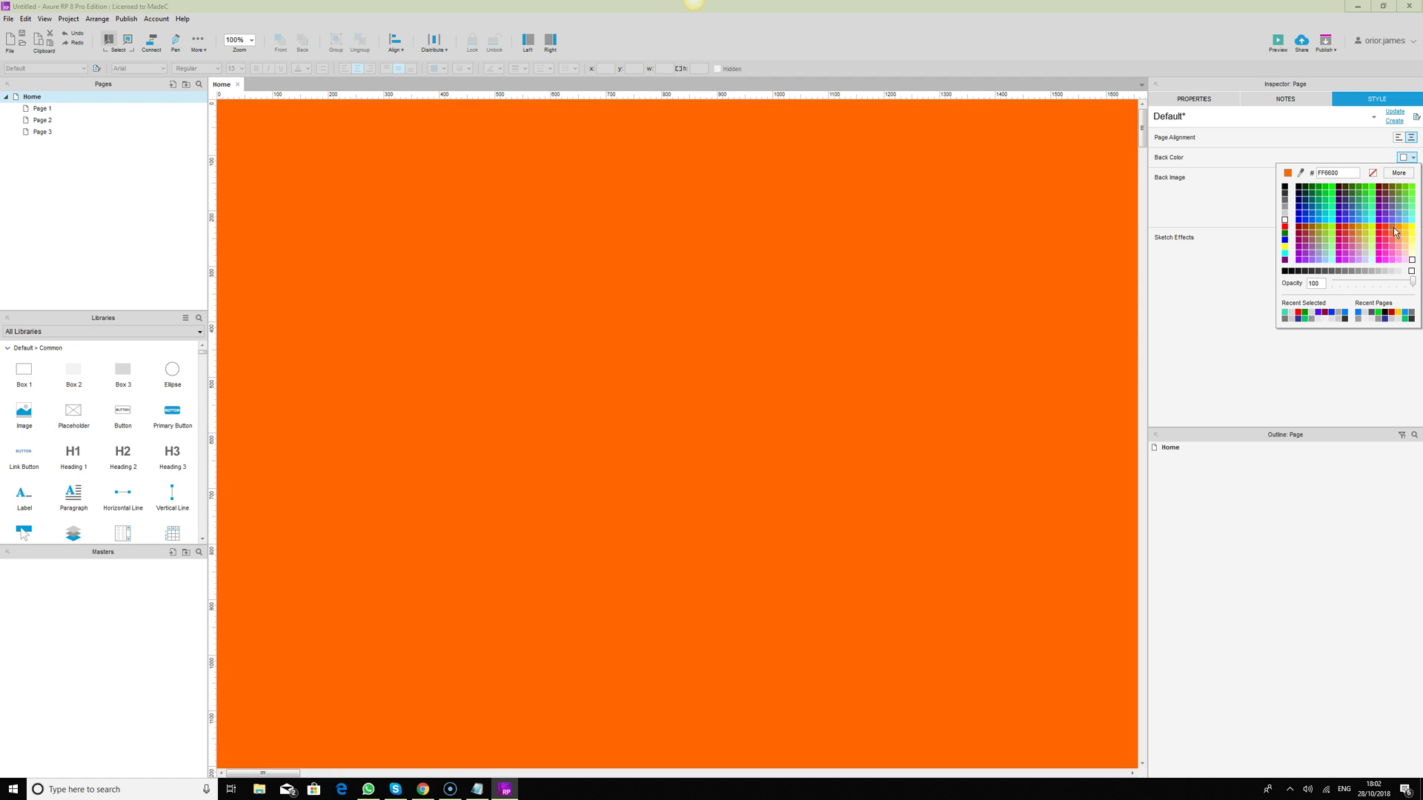
click(1395, 232)
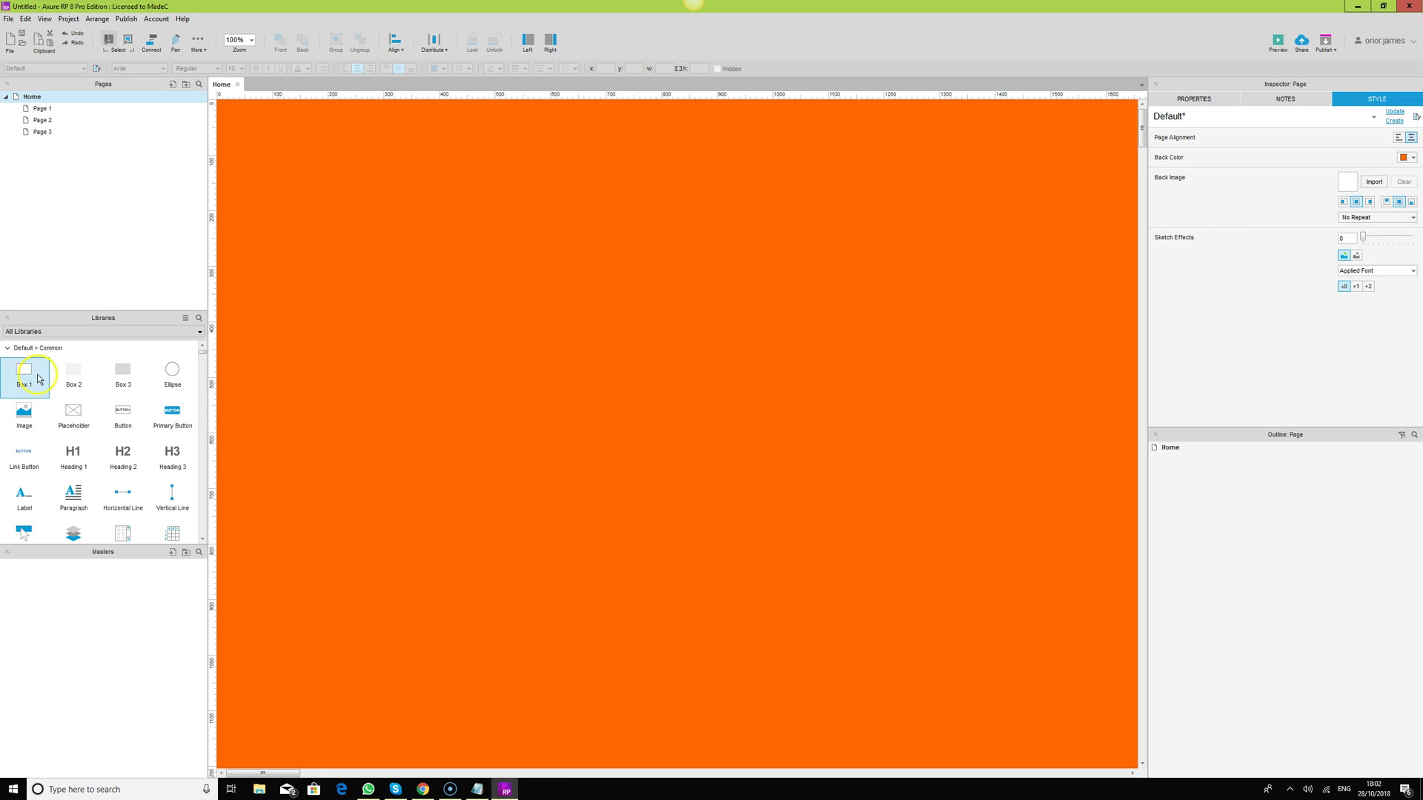
Add a tall white 533×923 rectangle as the phone screen.
drag(24, 371, 834, 640)
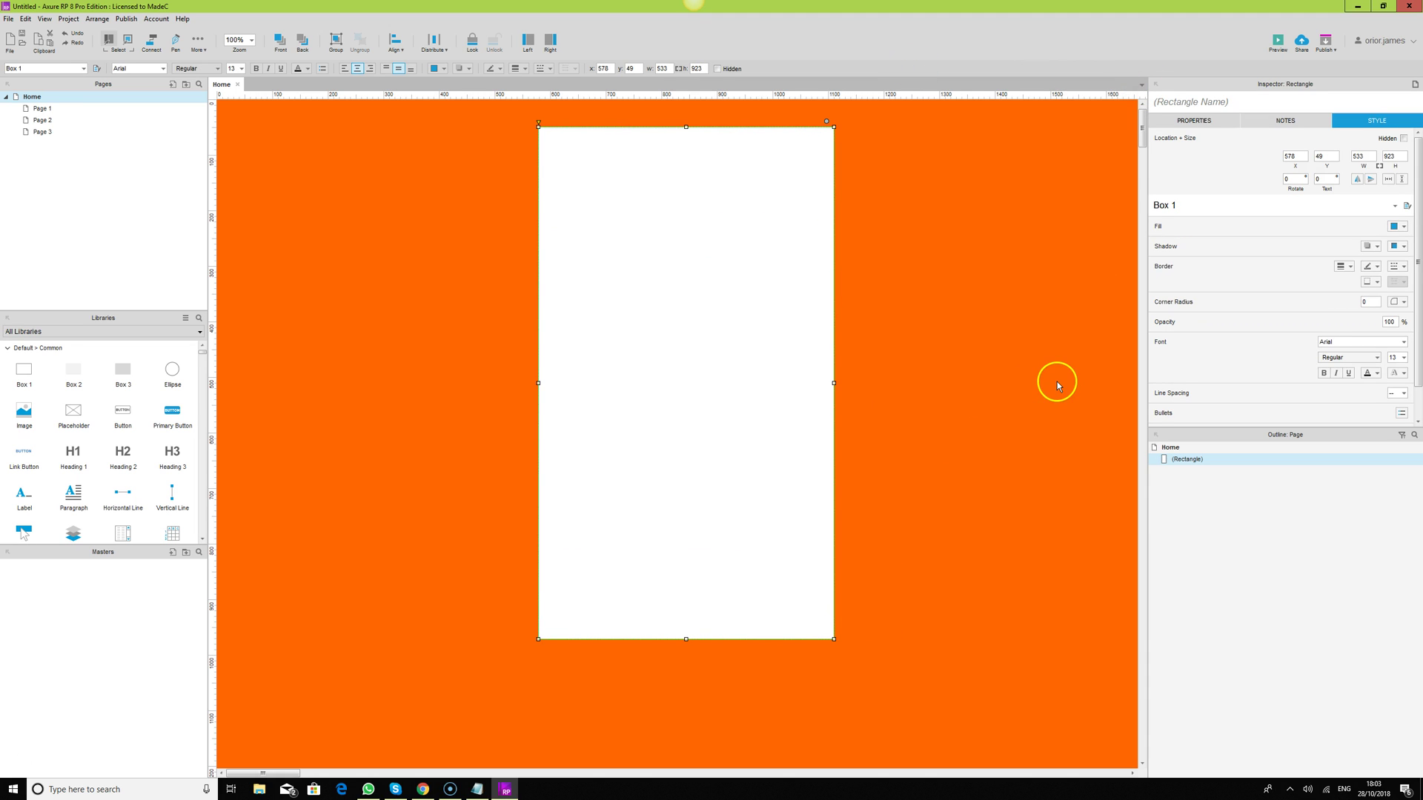
click(1028, 353)
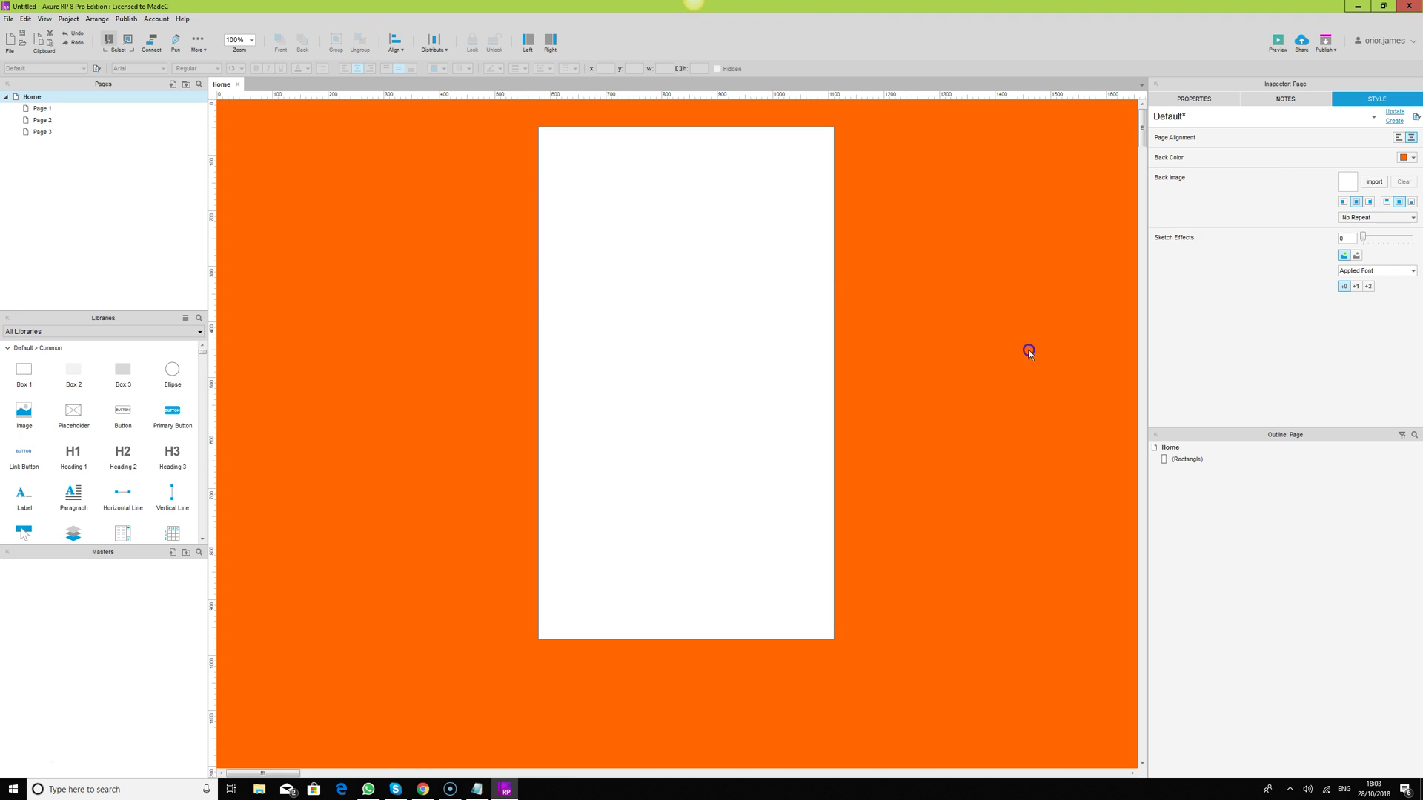
click(620, 320)
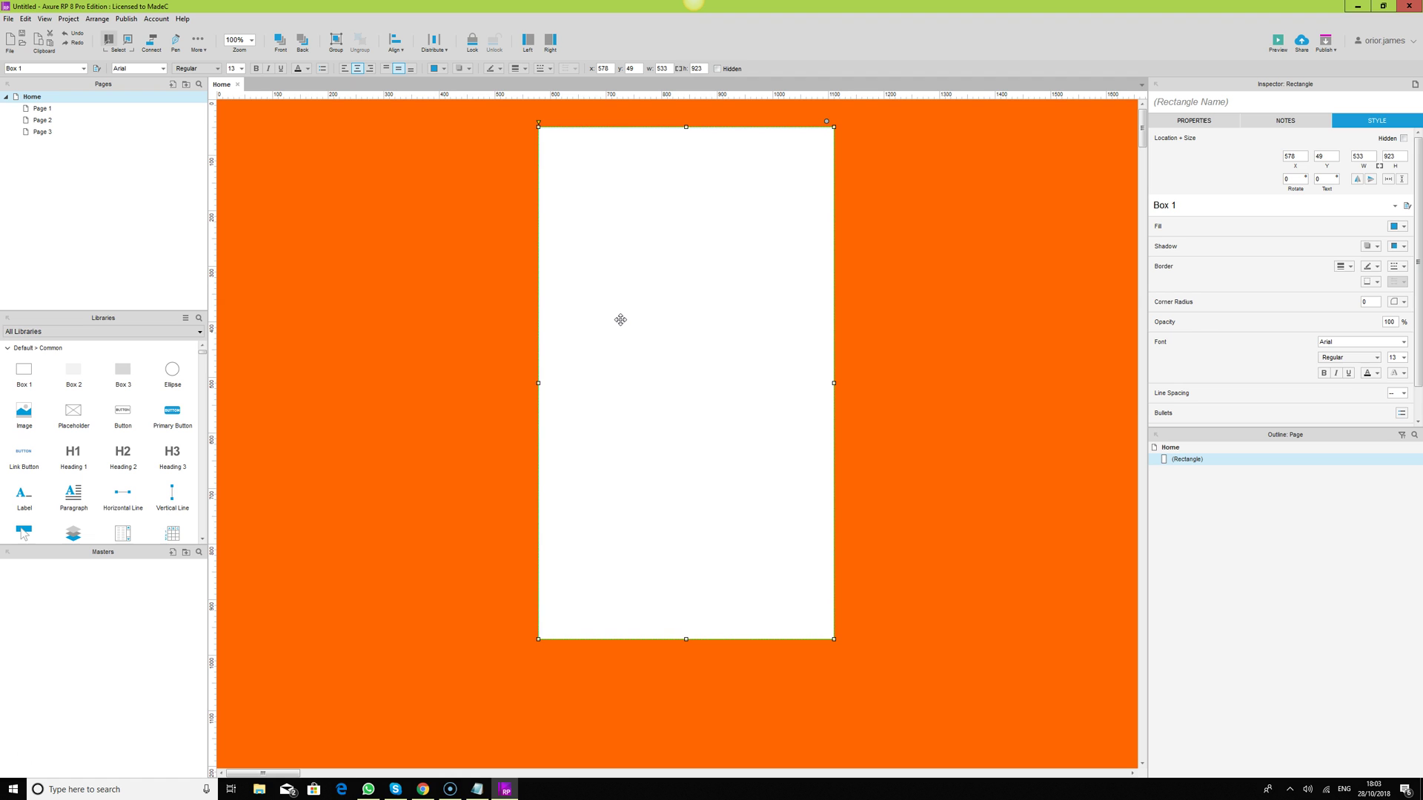
Add a second white box sized to a small 251×76 bar beside it.
click(422, 790)
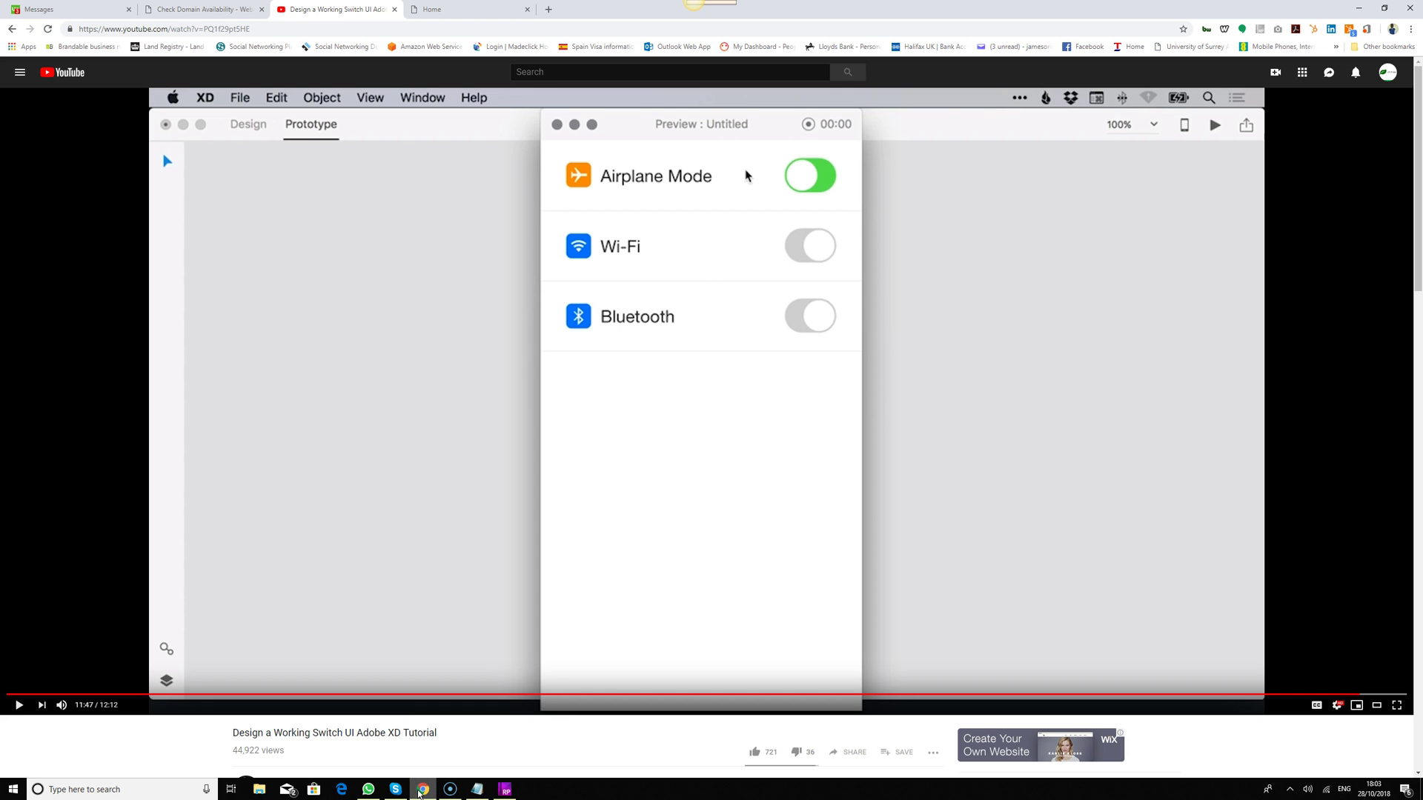
click(422, 790)
drag(24, 371, 425, 292)
drag(479, 353, 453, 303)
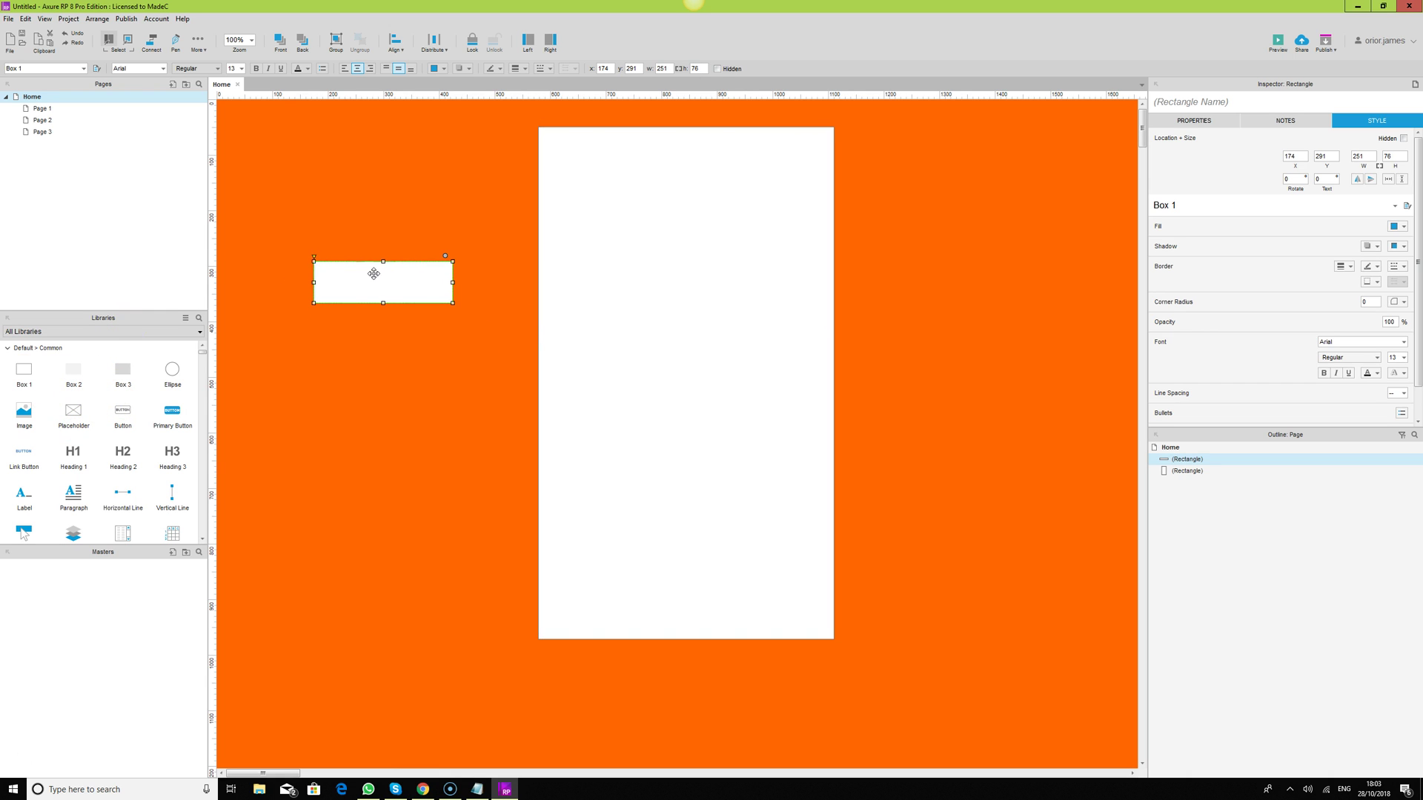
Zoom to 125% and round the small box into a pill with corner radius 126.
click(235, 39)
scroll(234, 39, down, 1)
click(524, 411)
click(467, 343)
click(375, 302)
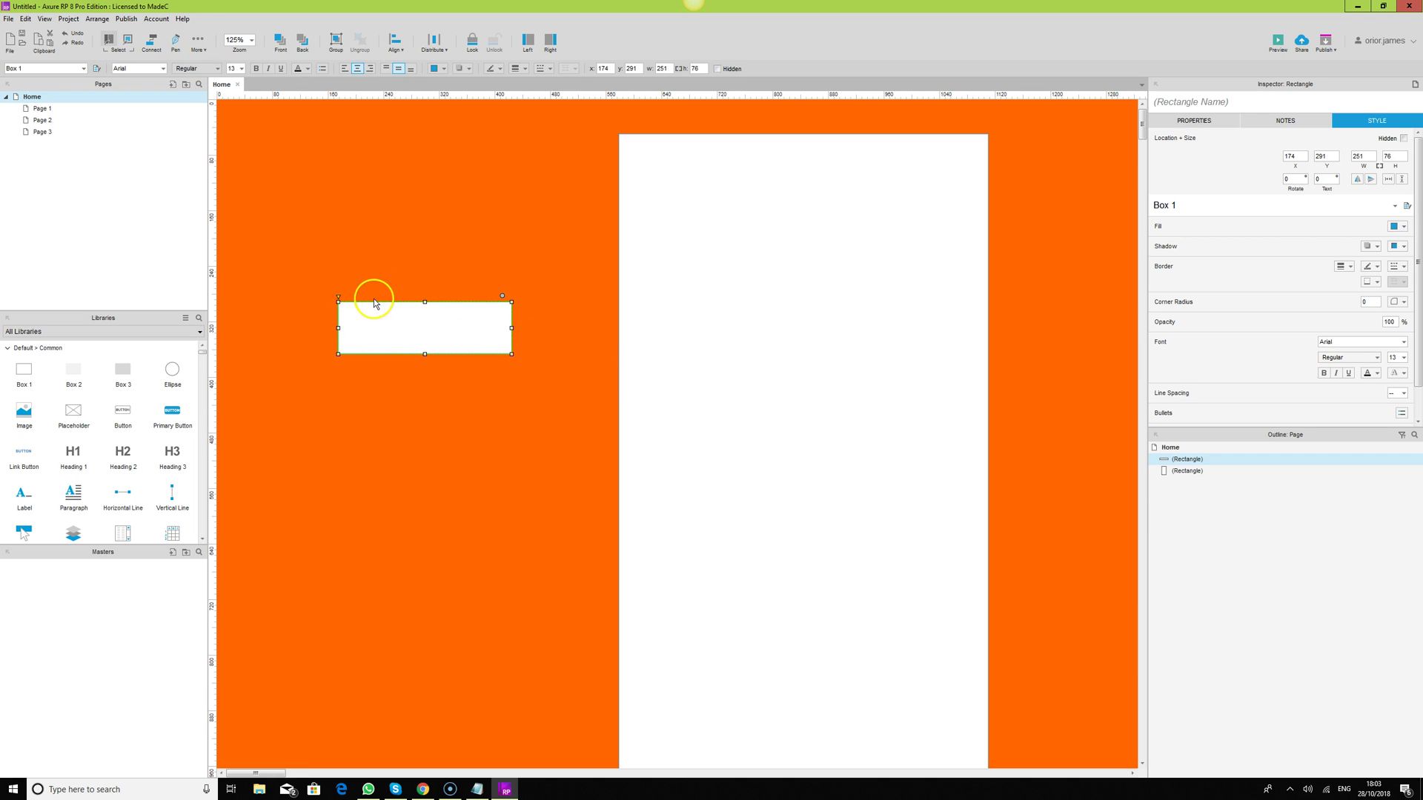
drag(338, 297, 425, 298)
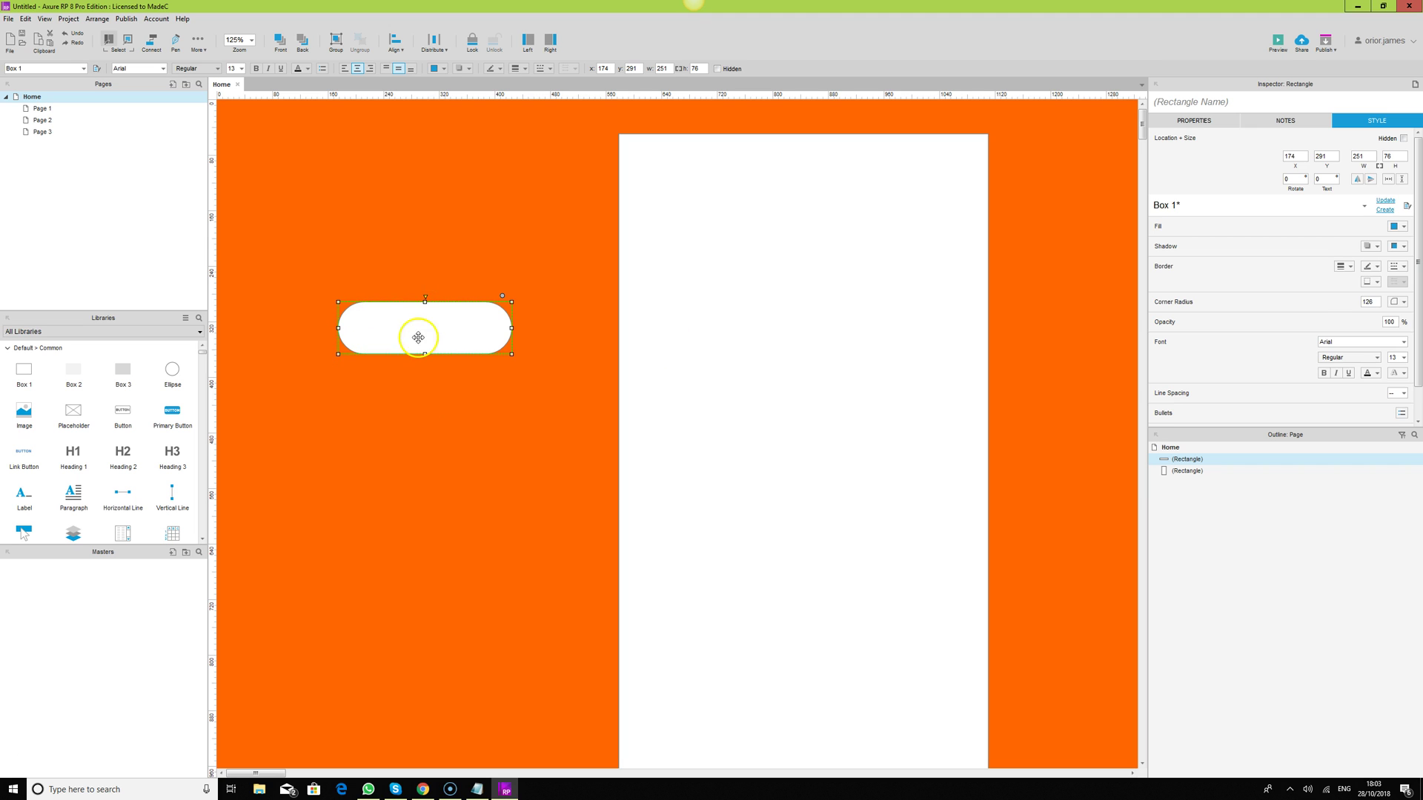
click(421, 404)
click(415, 339)
click(427, 408)
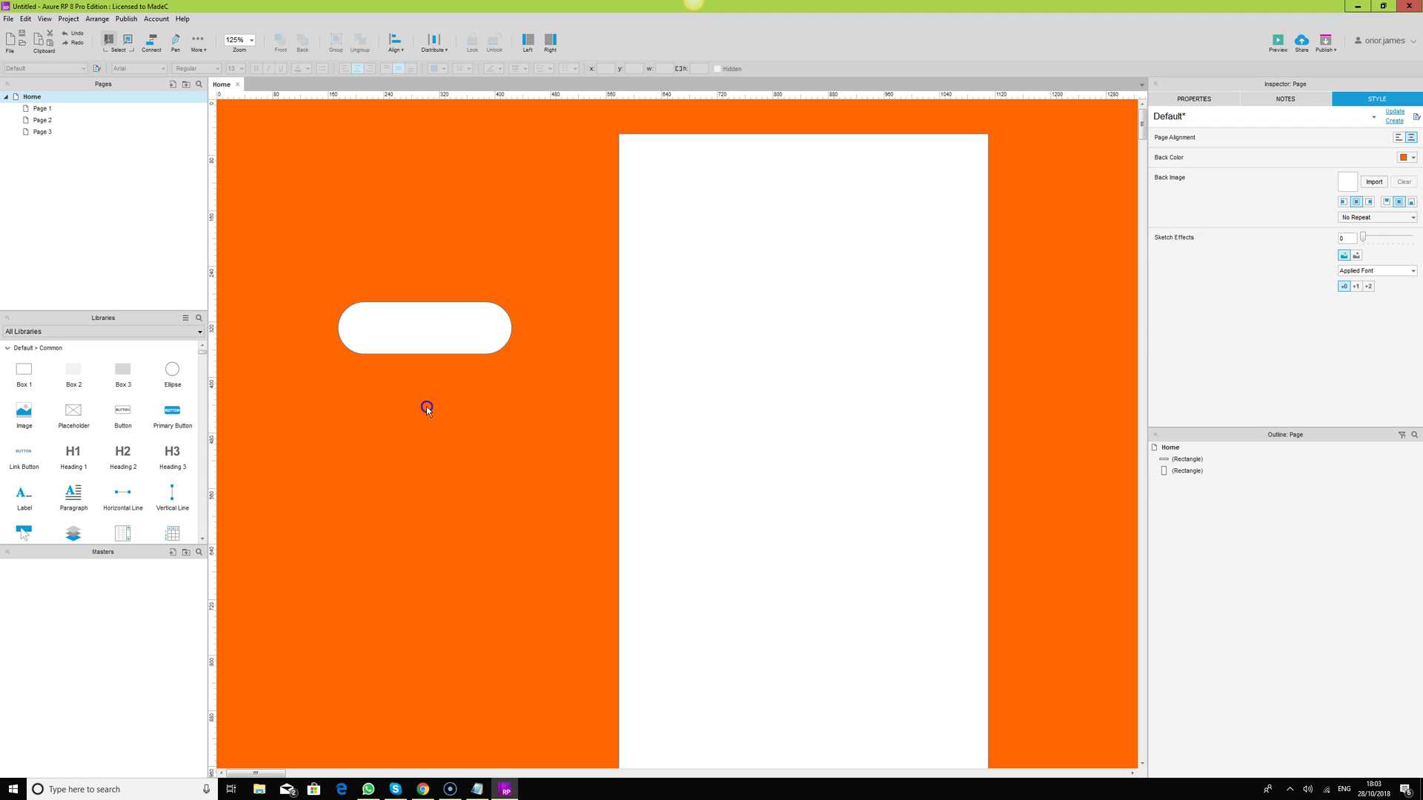
click(449, 330)
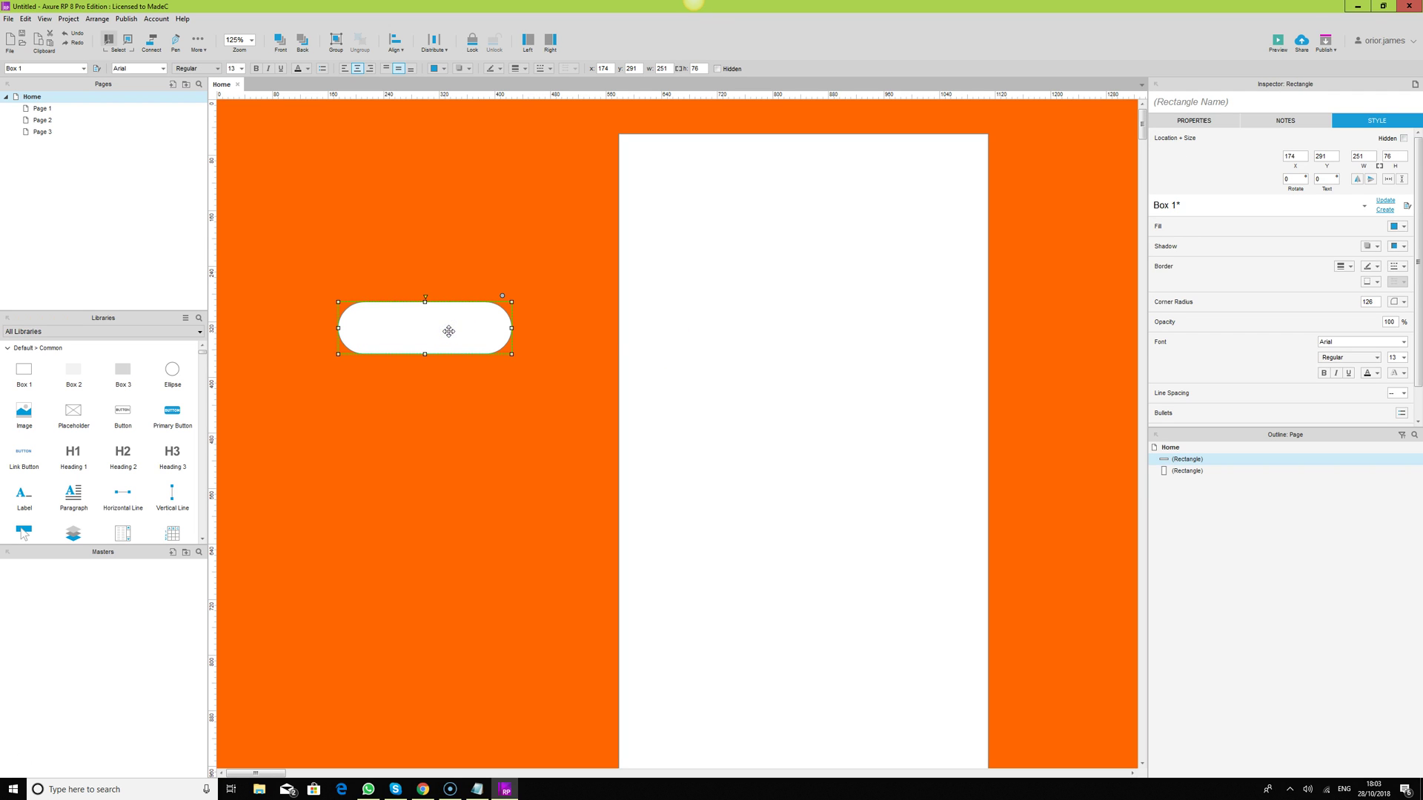
Name the pill shape Switch_states.
click(1186, 102)
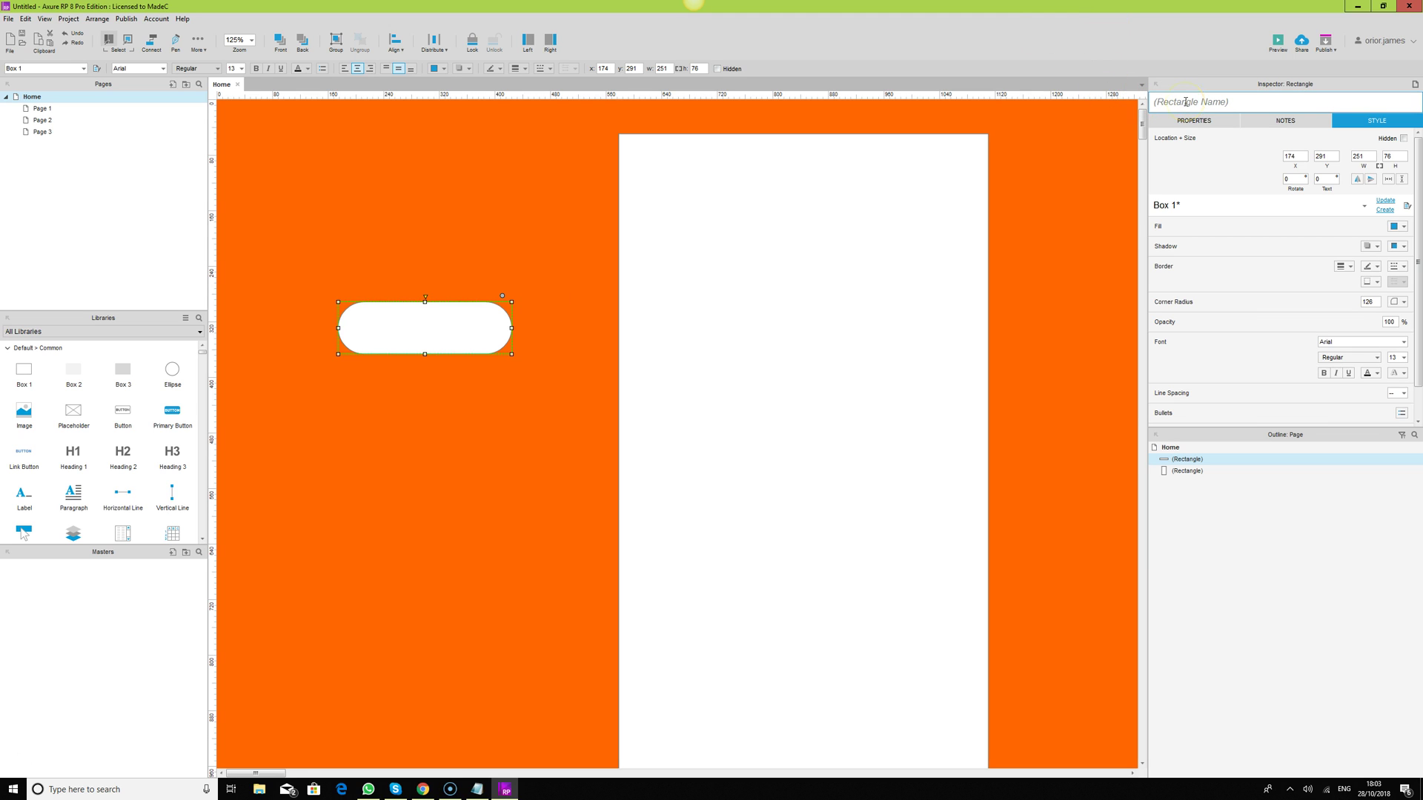
click(1186, 102)
text(Switch_states)
click(492, 413)
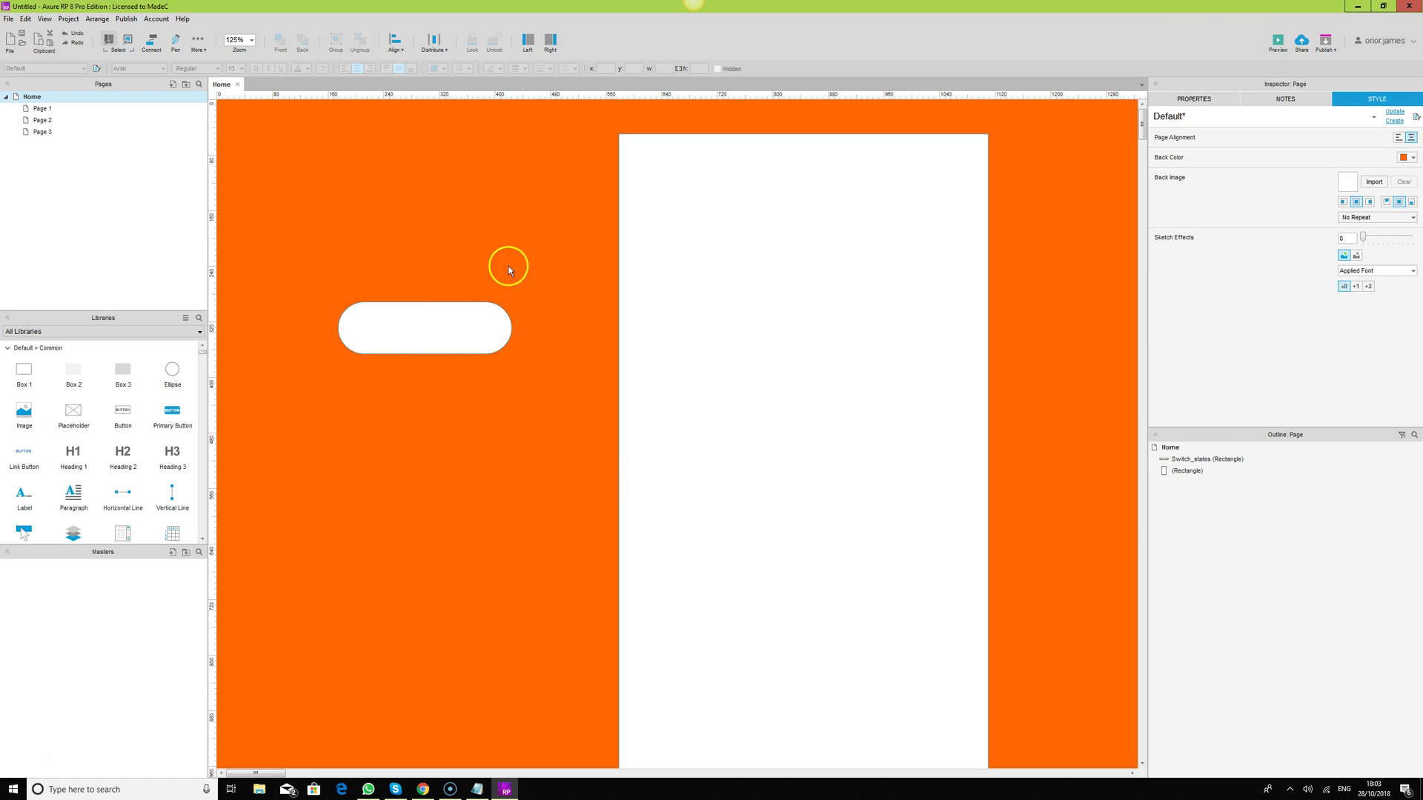
click(481, 326)
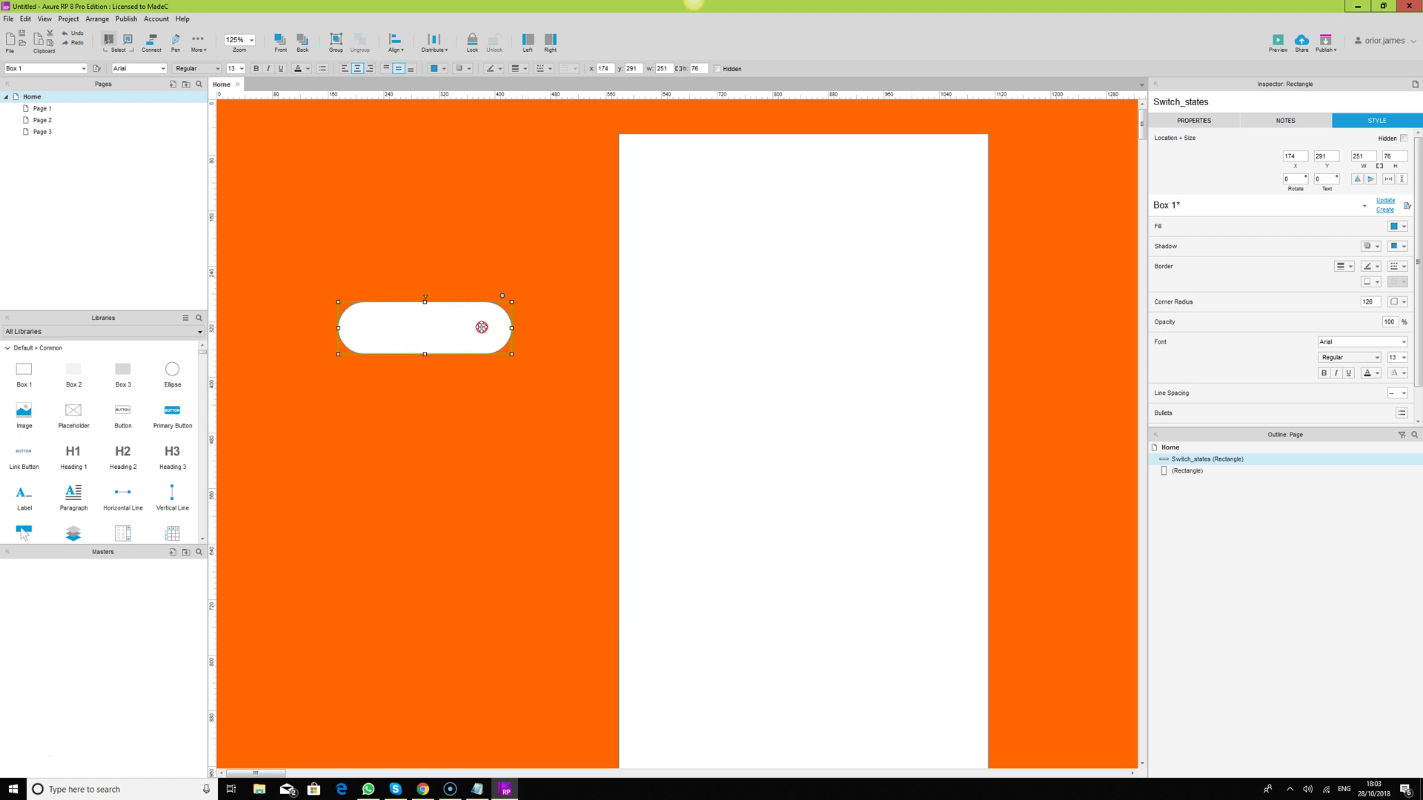
right_click(481, 327)
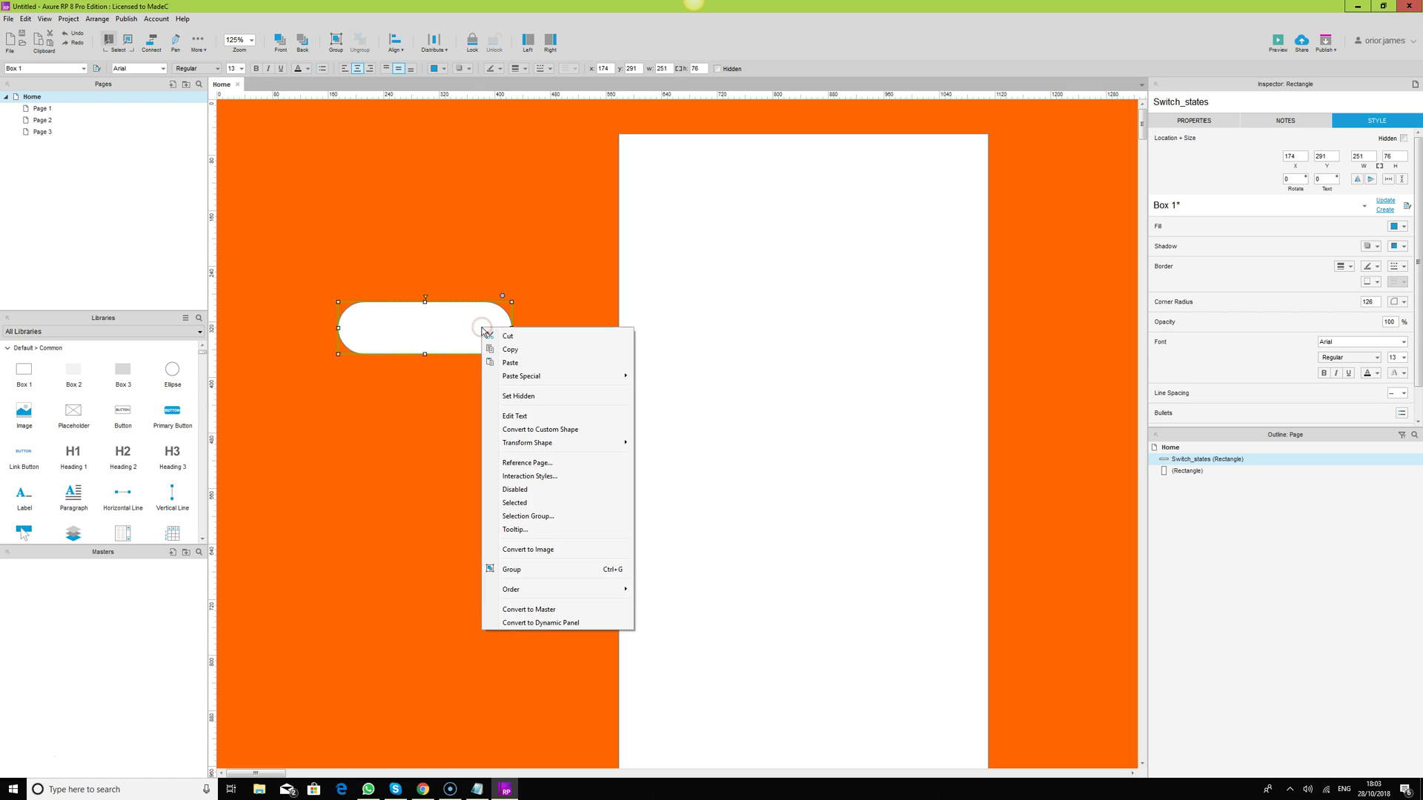
click(556, 481)
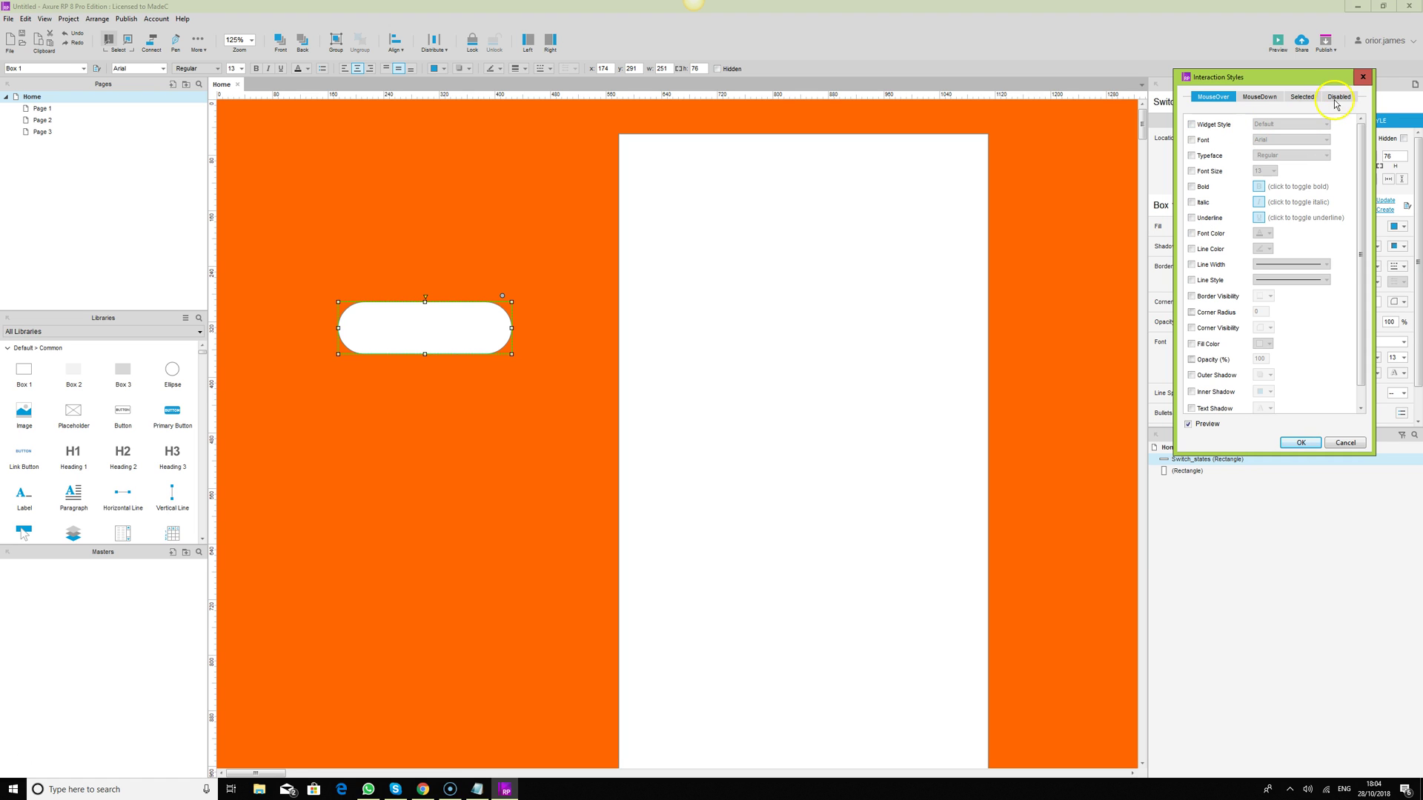
click(1362, 77)
Add a white 76×76 circle over the pill's left end as the knob.
click(425, 197)
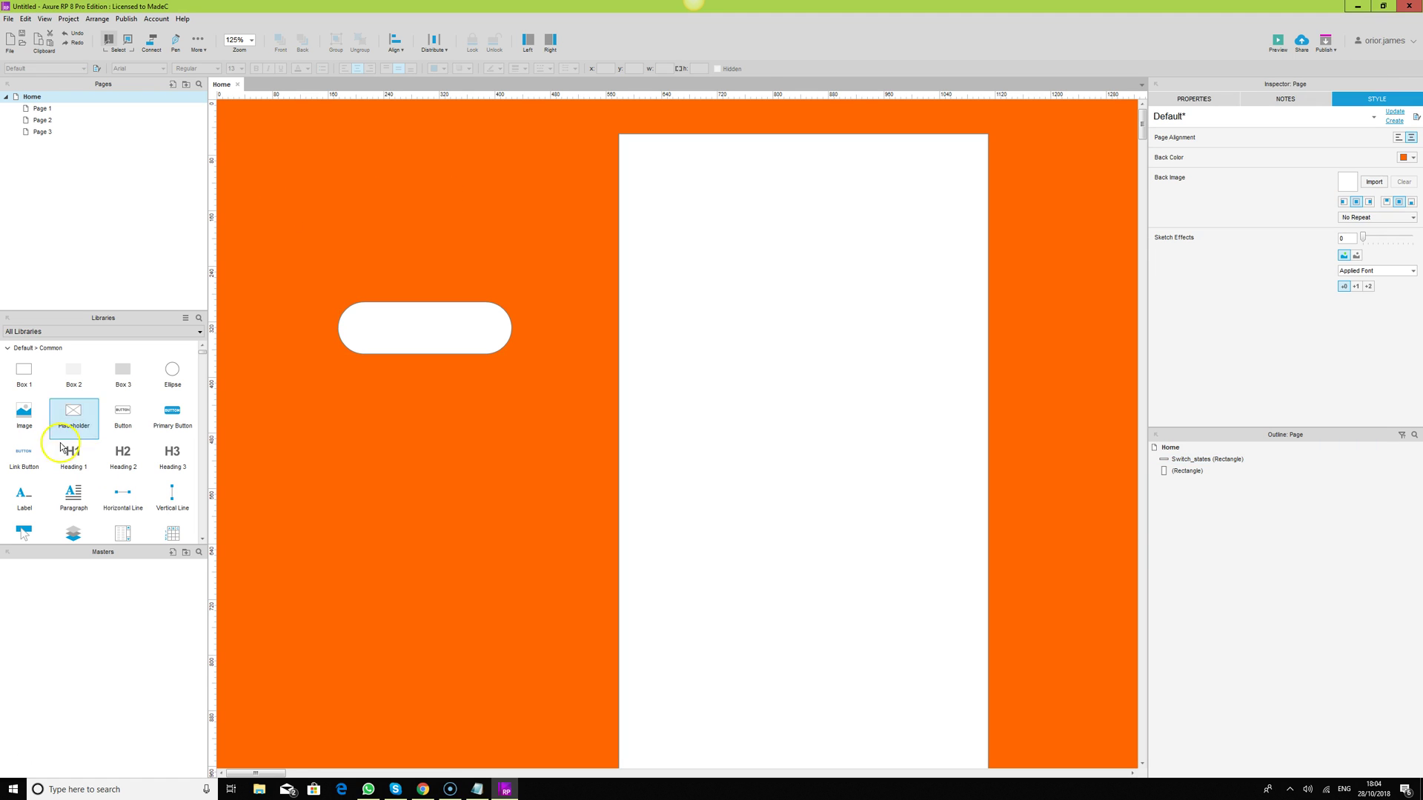
drag(178, 374, 334, 298)
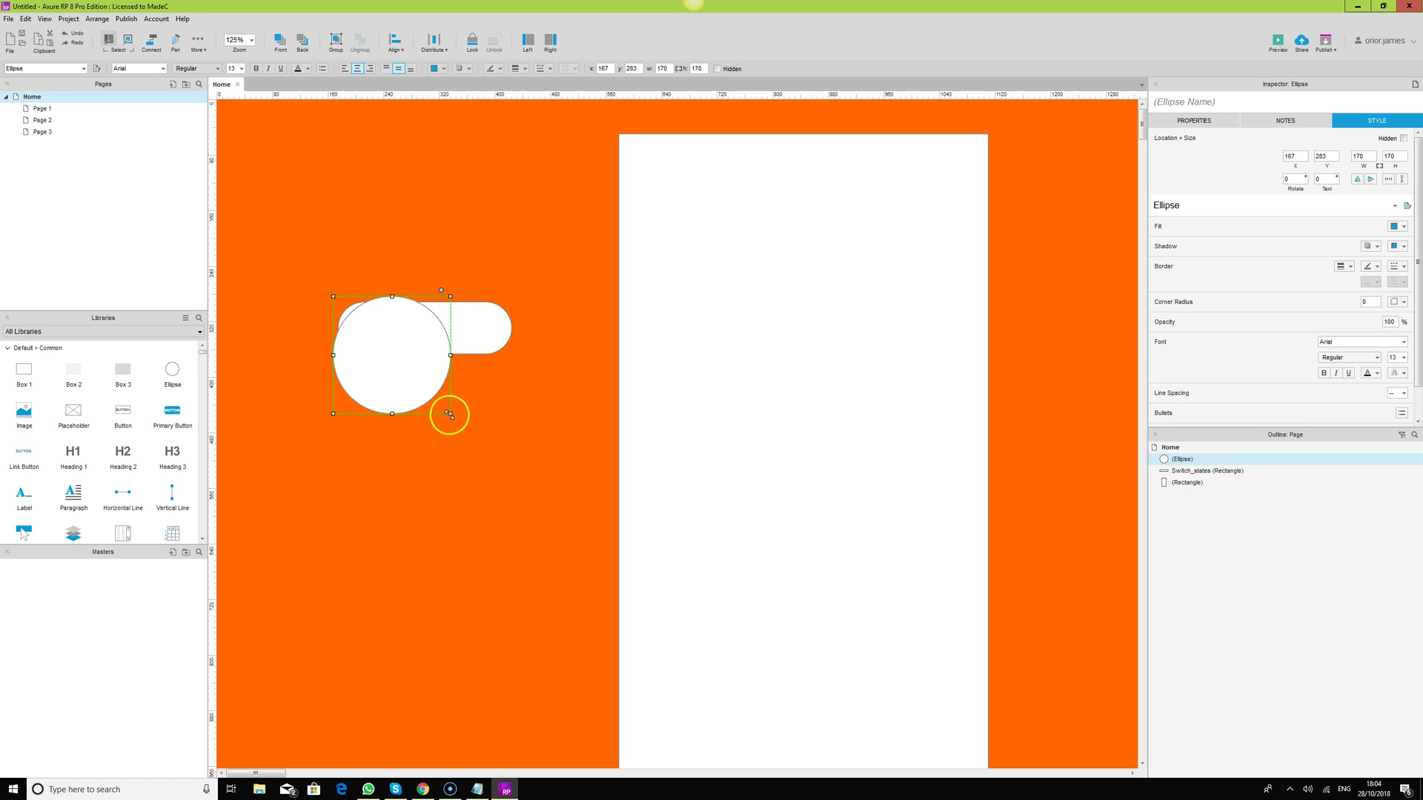
drag(449, 413, 378, 334)
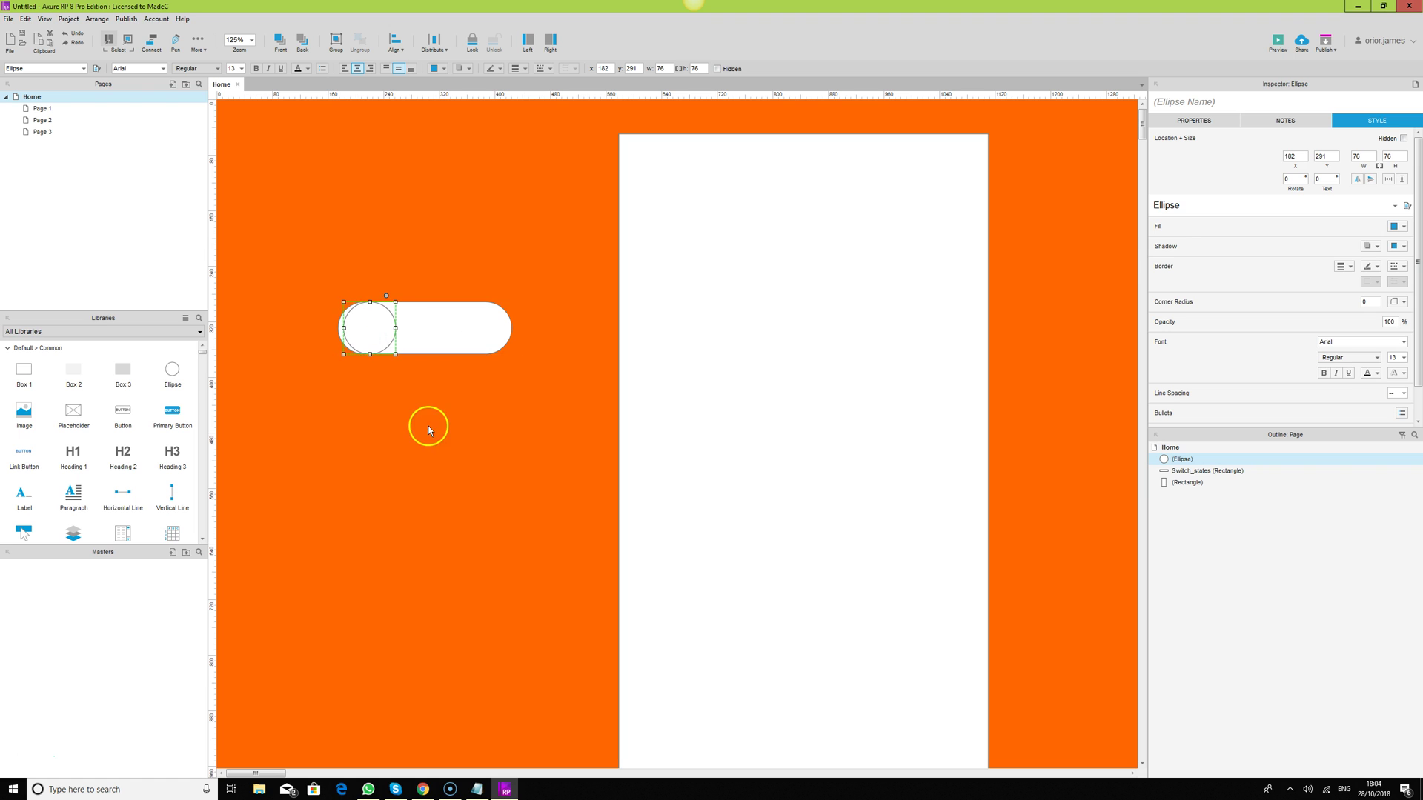
Fill the pill green and remove the borders from both the pill and the circle.
click(438, 340)
click(443, 68)
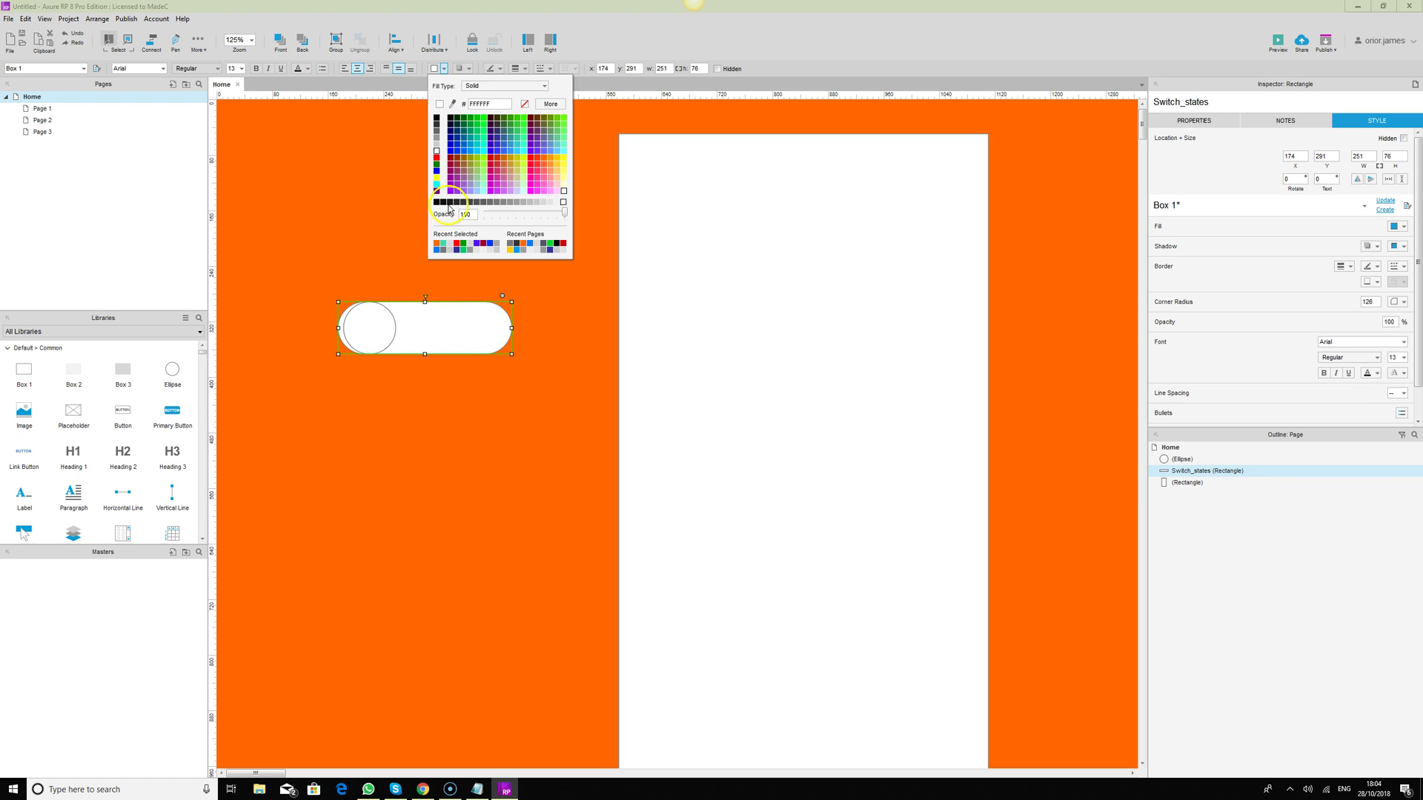
click(465, 252)
click(527, 478)
drag(297, 261, 524, 440)
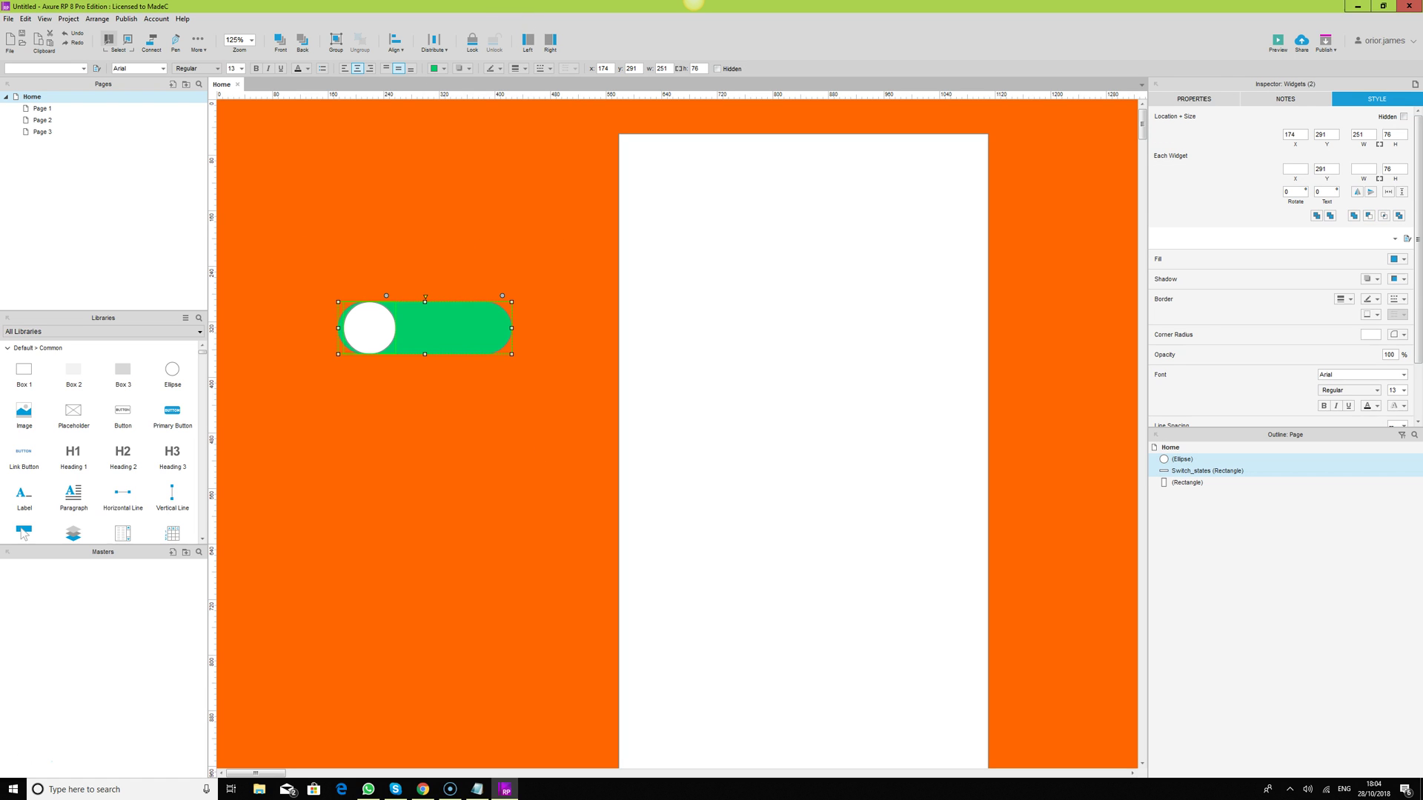
click(526, 68)
click(536, 84)
Narrow the green pill to about 163 wide.
click(510, 246)
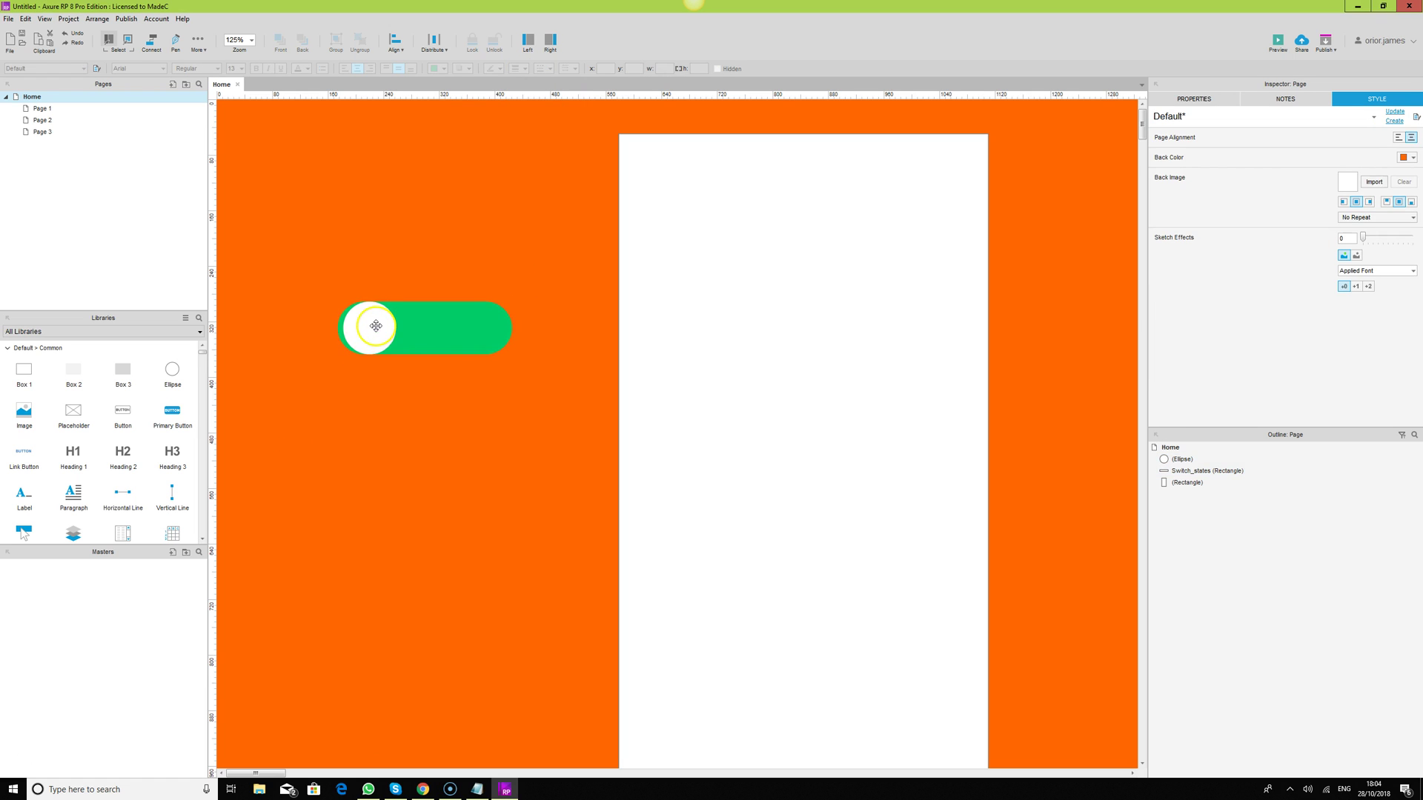
click(432, 326)
drag(511, 327, 421, 328)
click(402, 369)
click(471, 407)
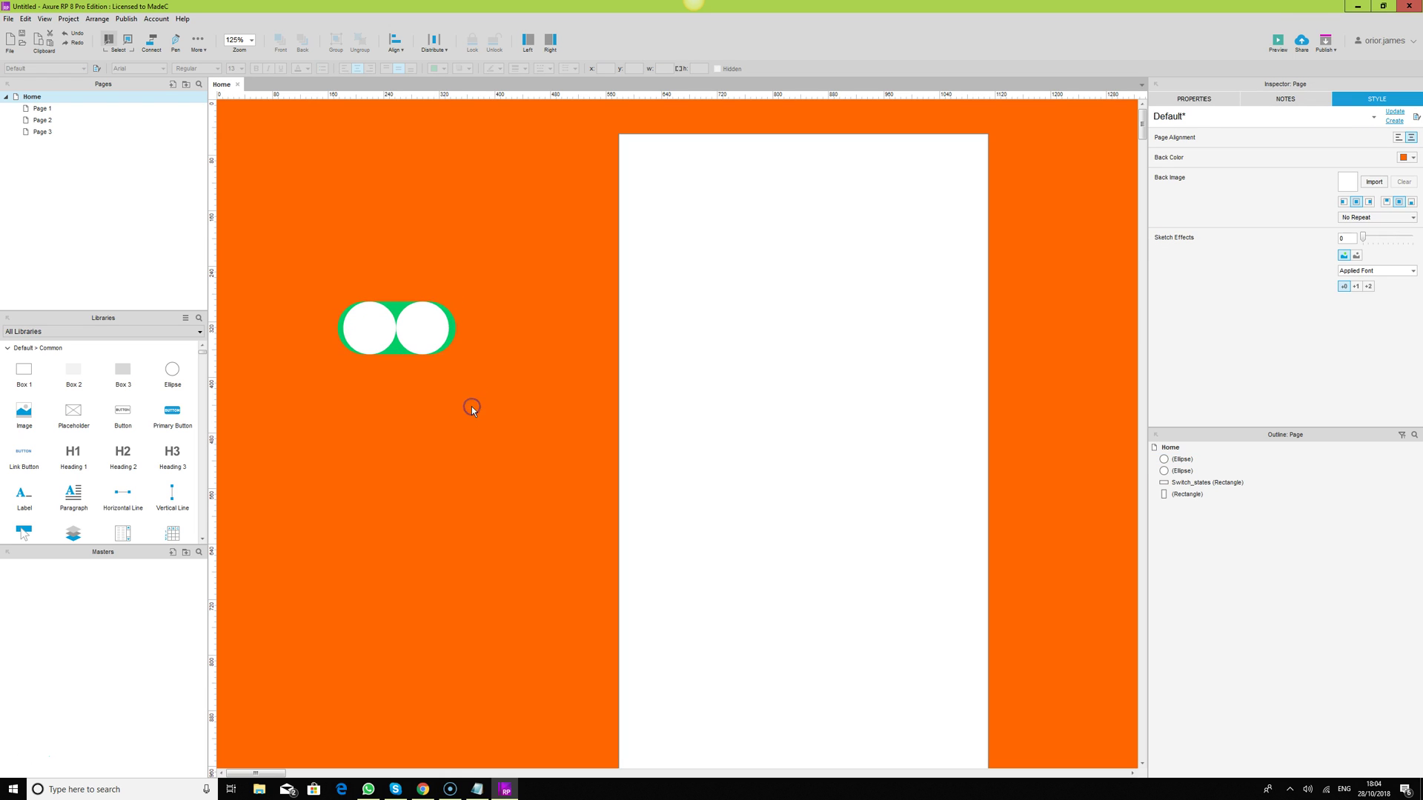
click(439, 322)
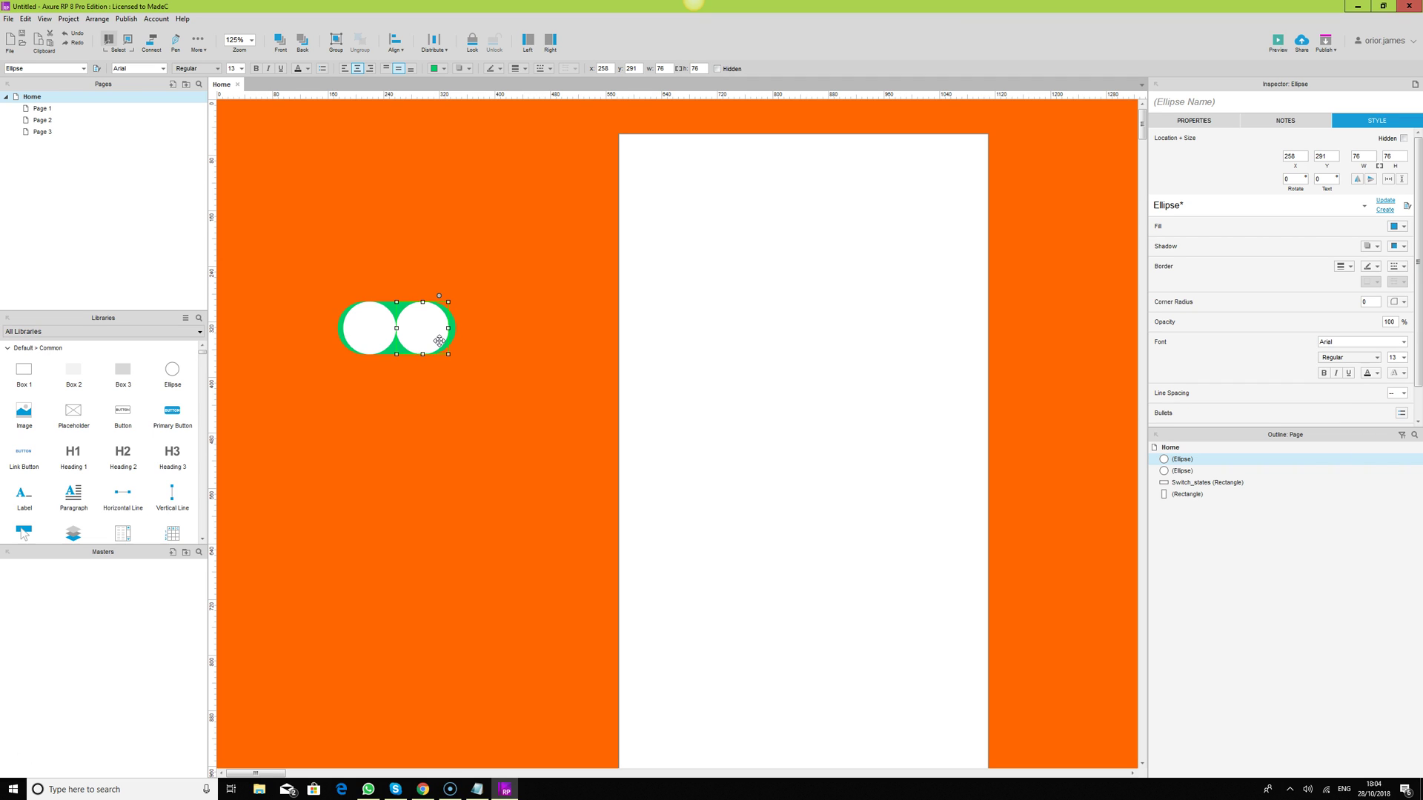
click(498, 453)
click(426, 332)
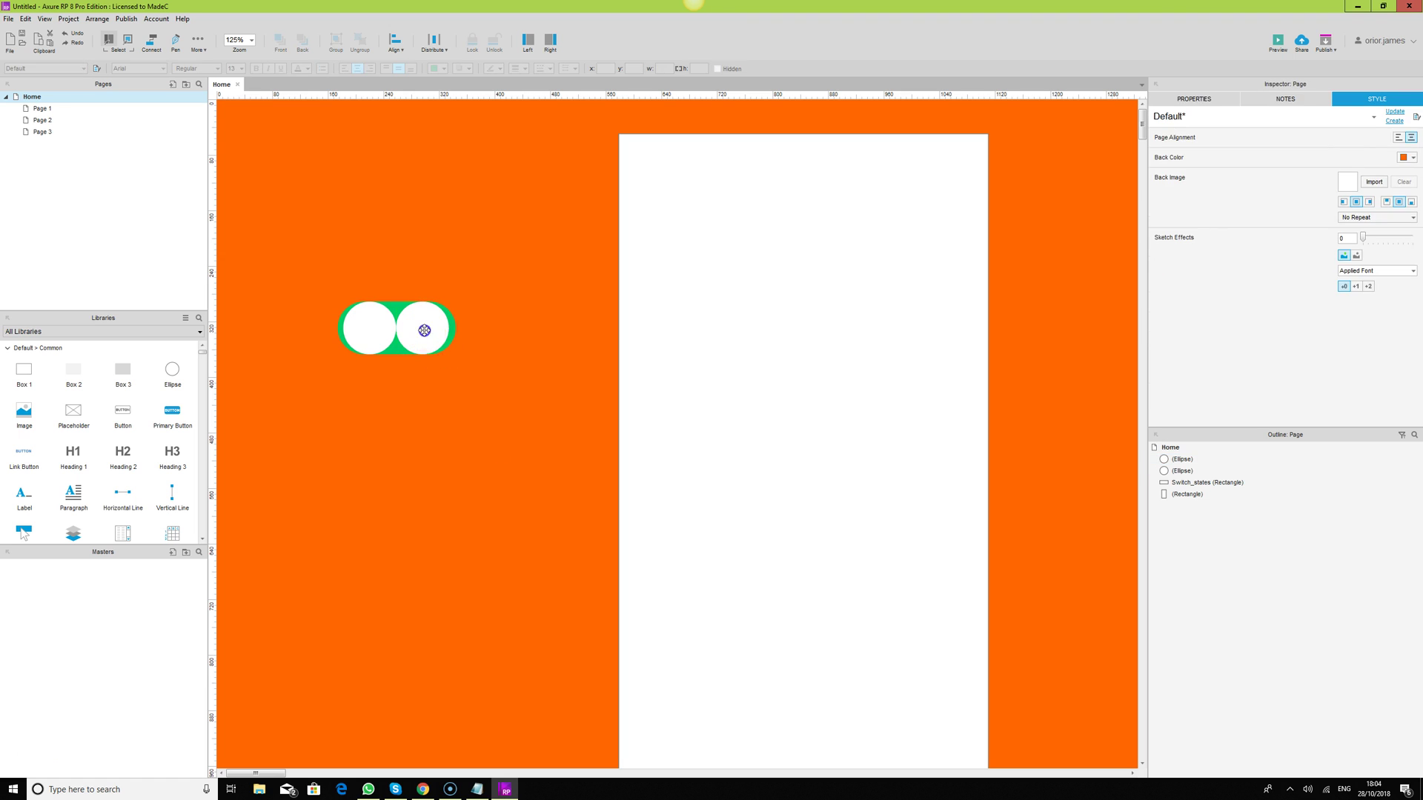
drag(424, 331, 452, 328)
click(452, 328)
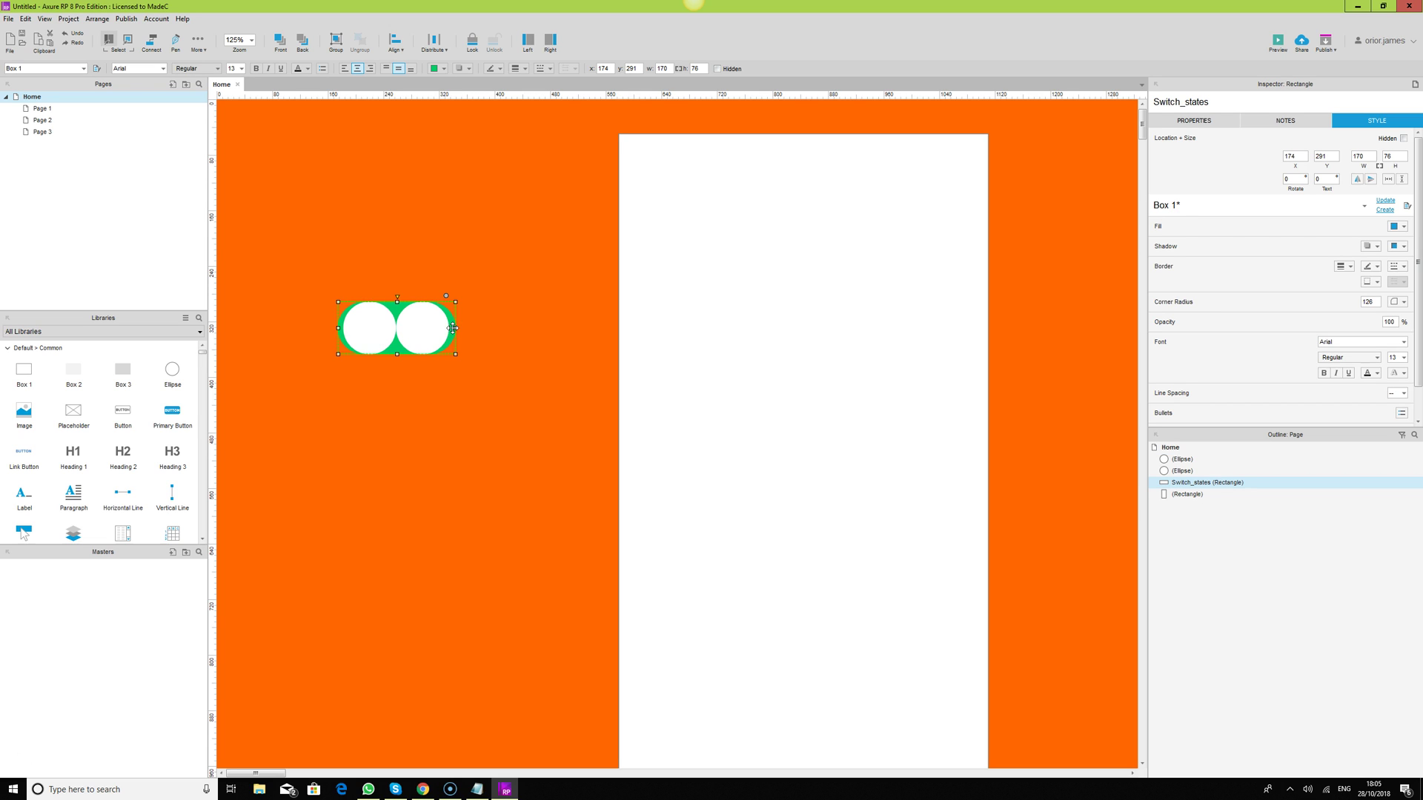
Duplicate the switch track below and fill the copy light grey #CCCCCC.
drag(452, 328, 446, 393)
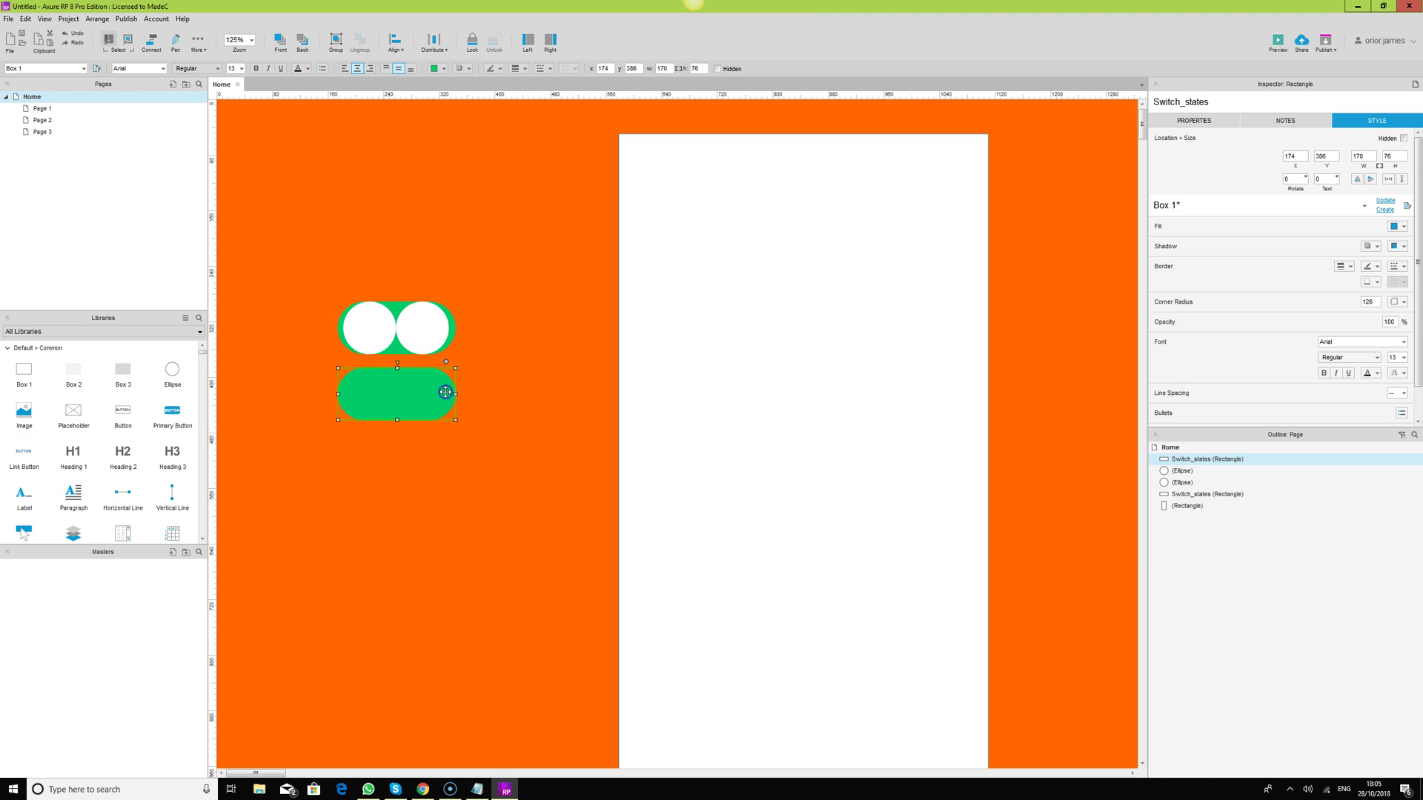
click(446, 410)
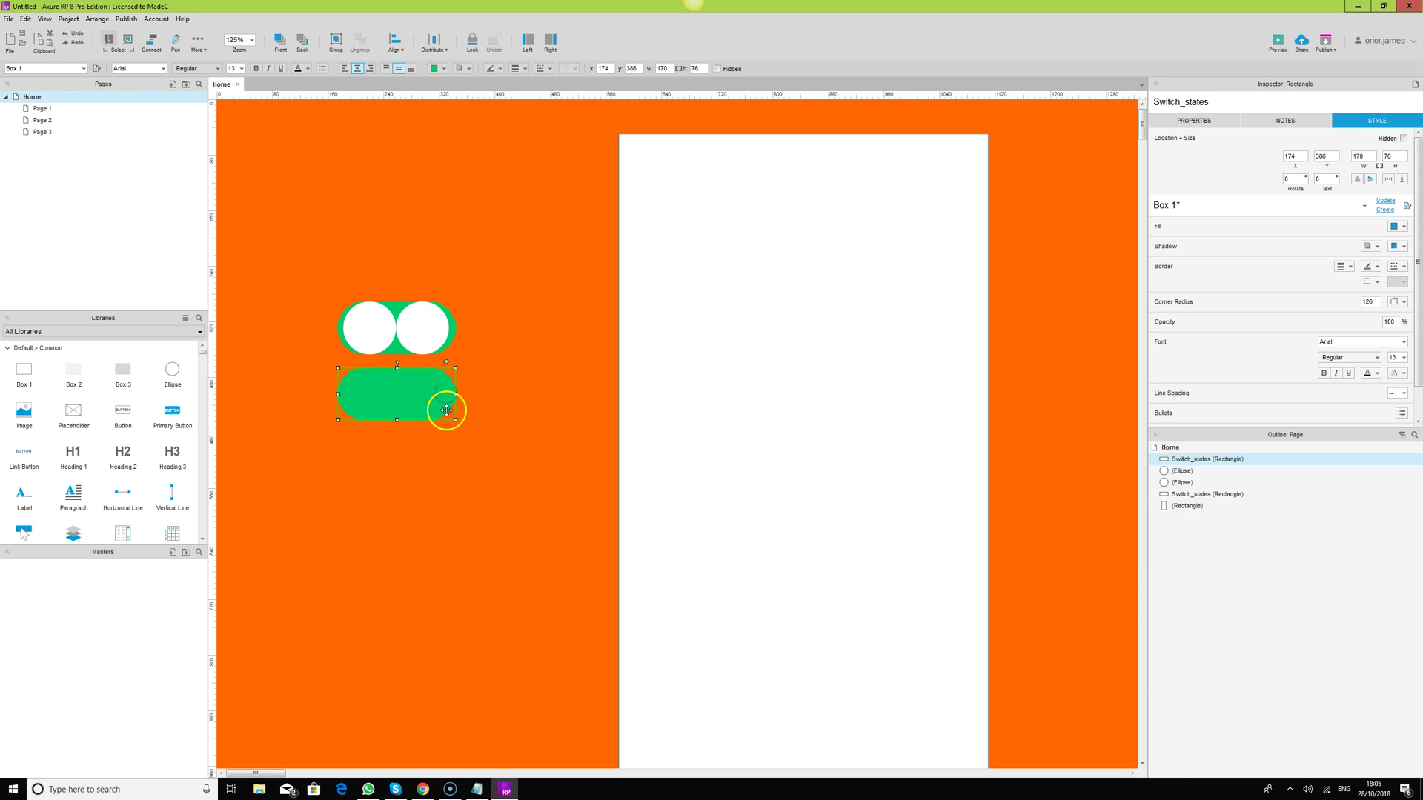
click(443, 69)
click(436, 145)
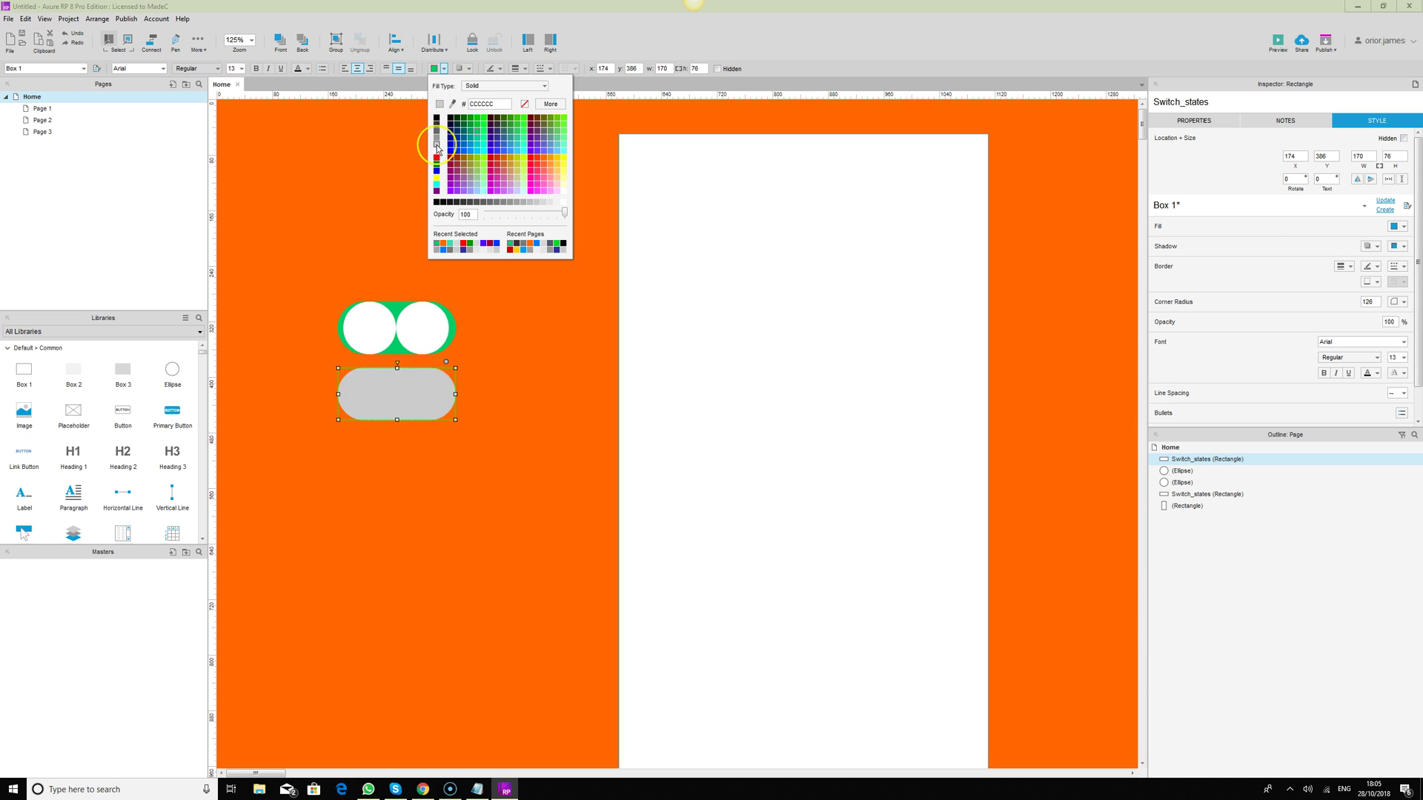
click(437, 146)
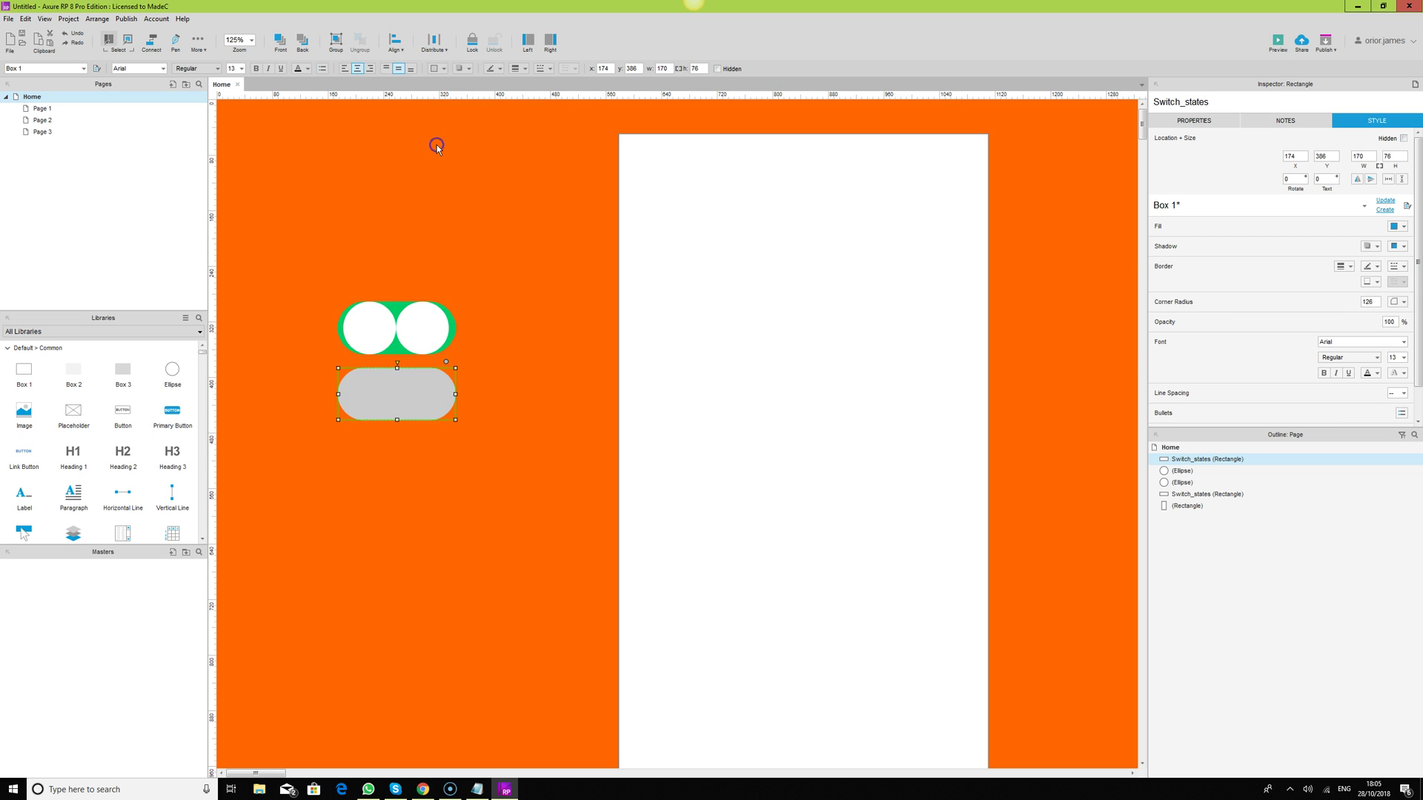
Rename the tracks Switch_stateson and Switch_statesoff and move the grey one onto the green.
click(452, 330)
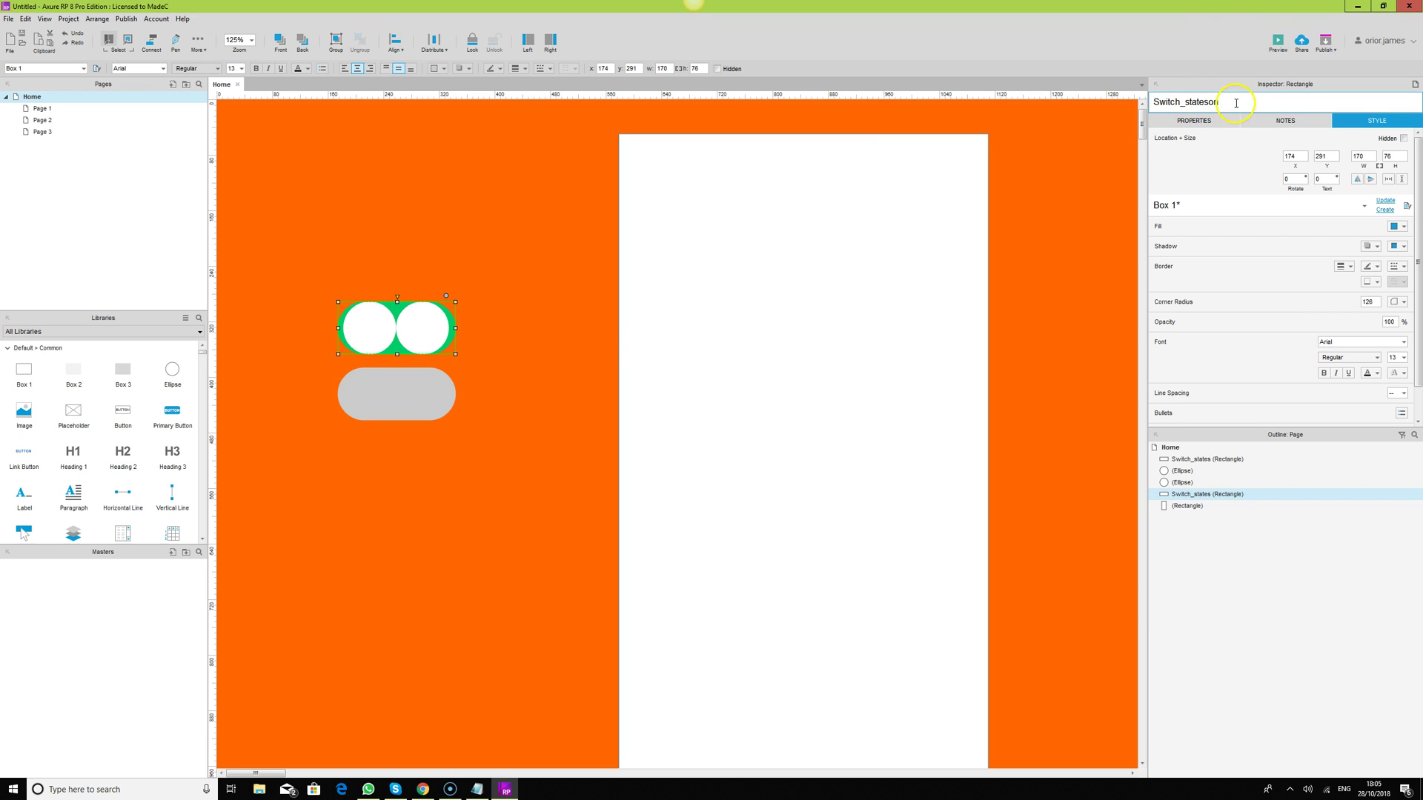
drag(1219, 102, 1084, 102)
key(ctrl+c)
click(413, 393)
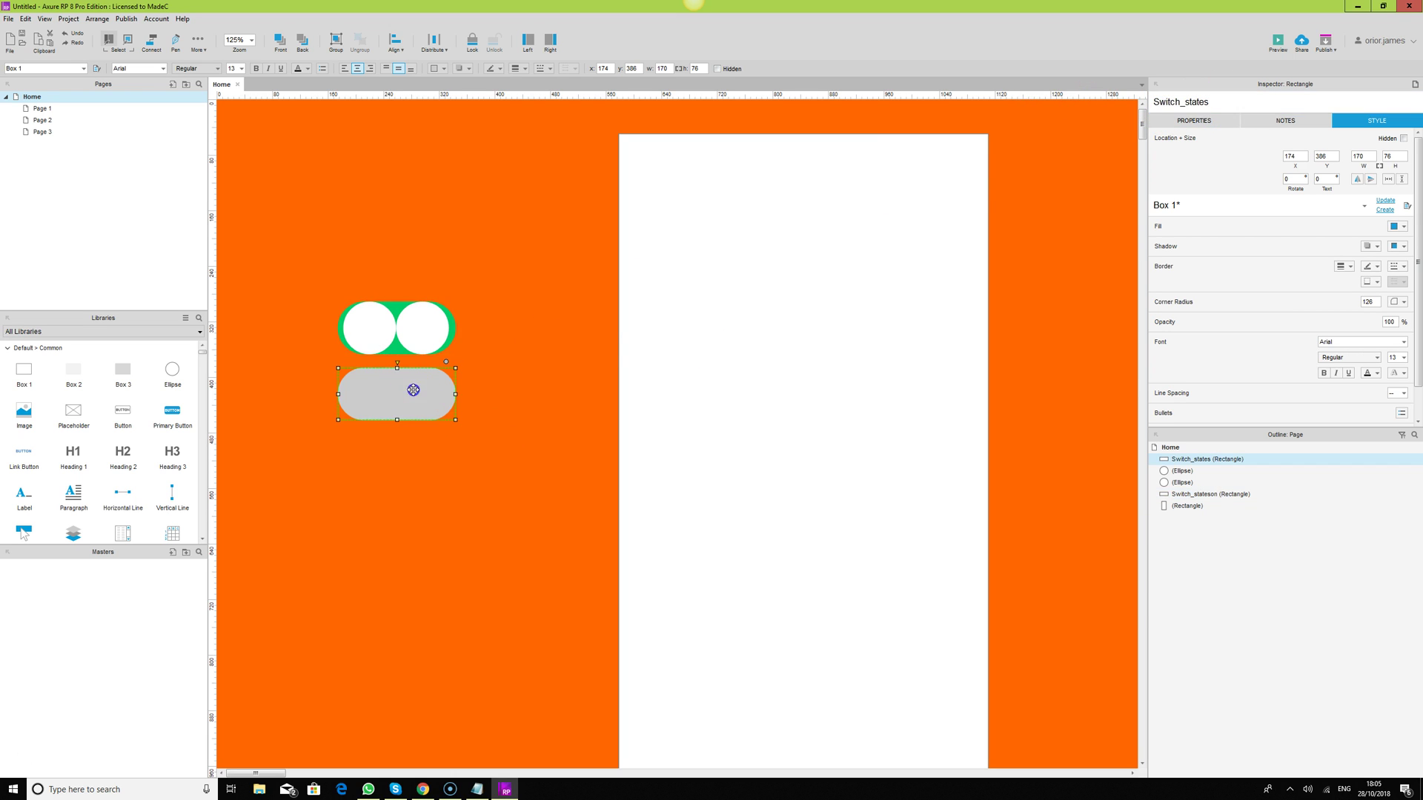
drag(1242, 102, 1068, 96)
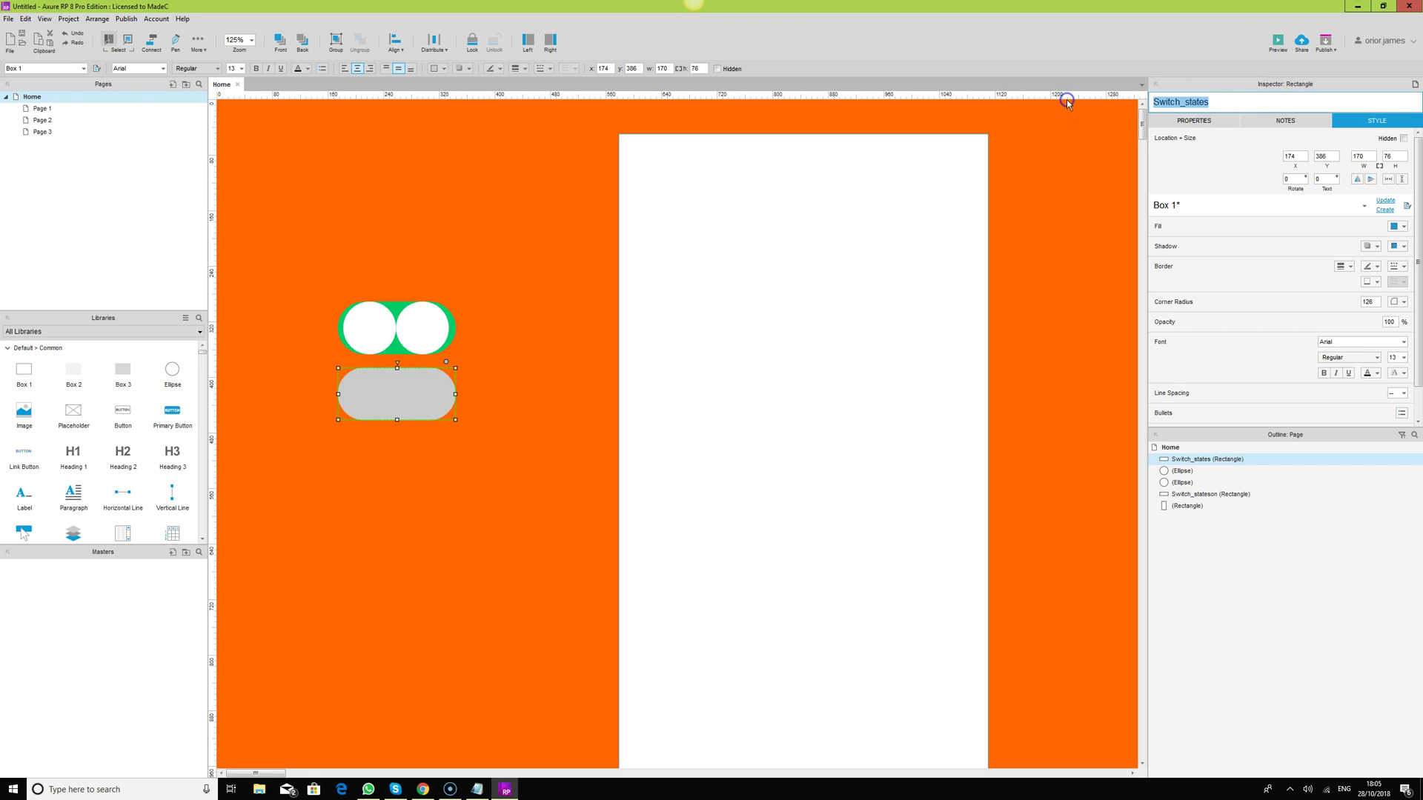
key(ctrl+v)
key(BackSpace)
text(ff)
click(517, 273)
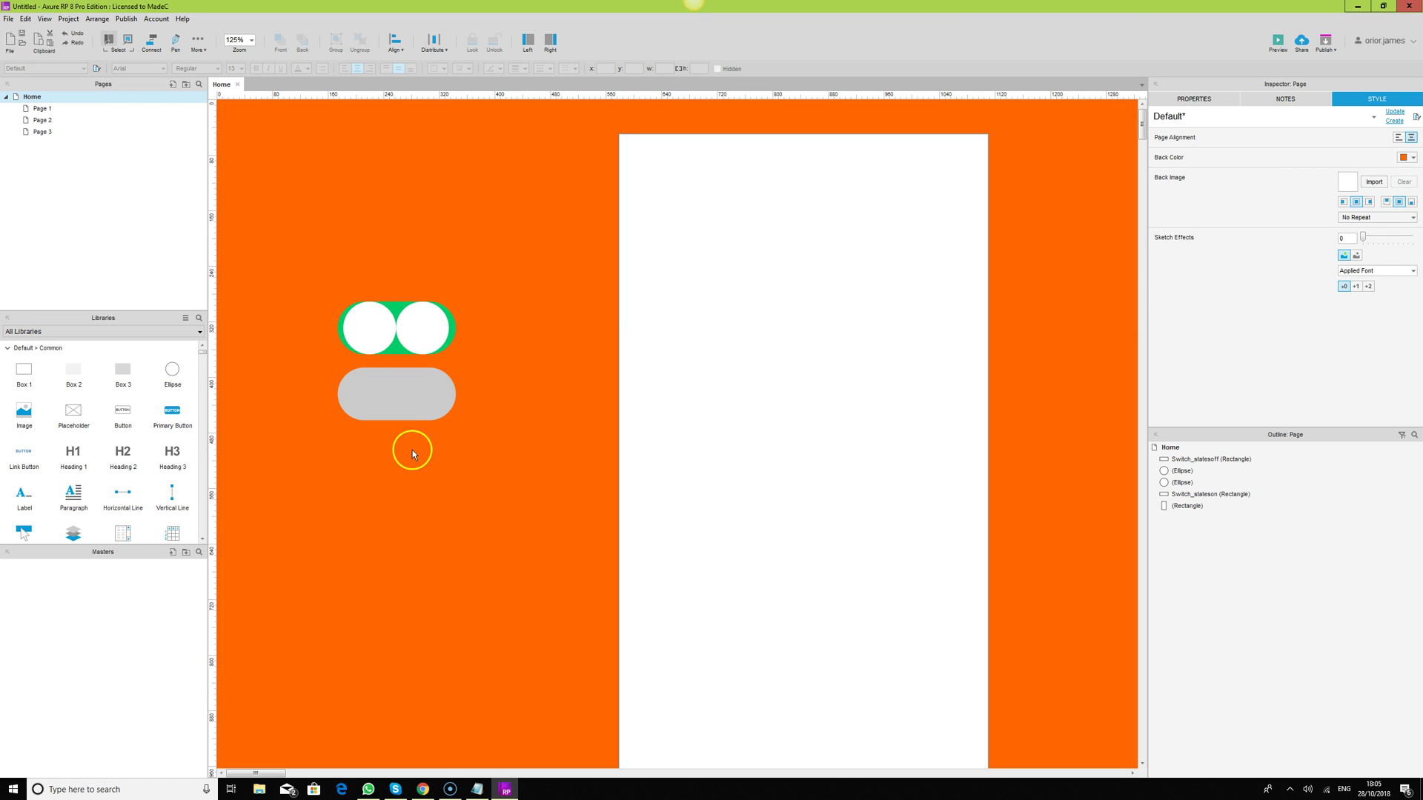
click(417, 397)
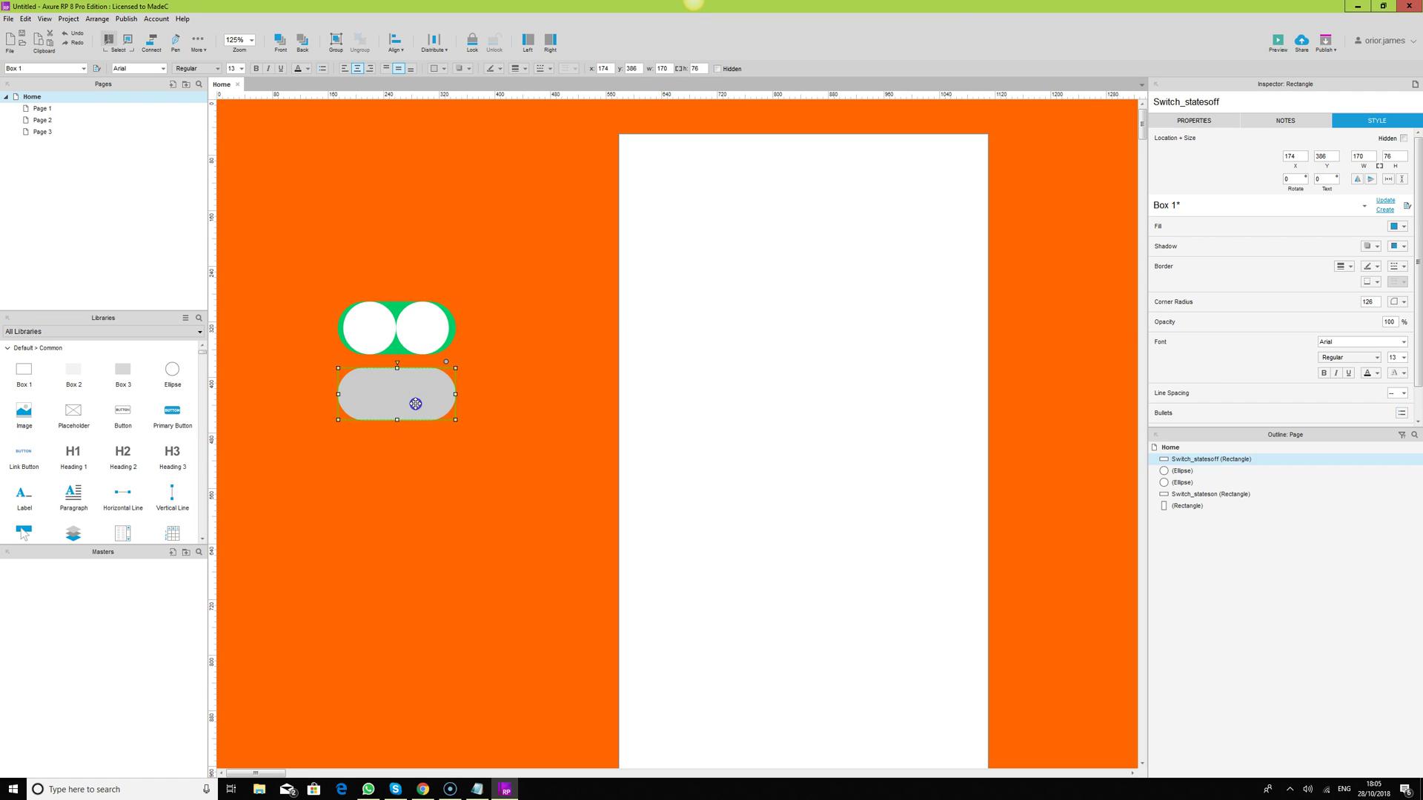
drag(416, 404, 416, 337)
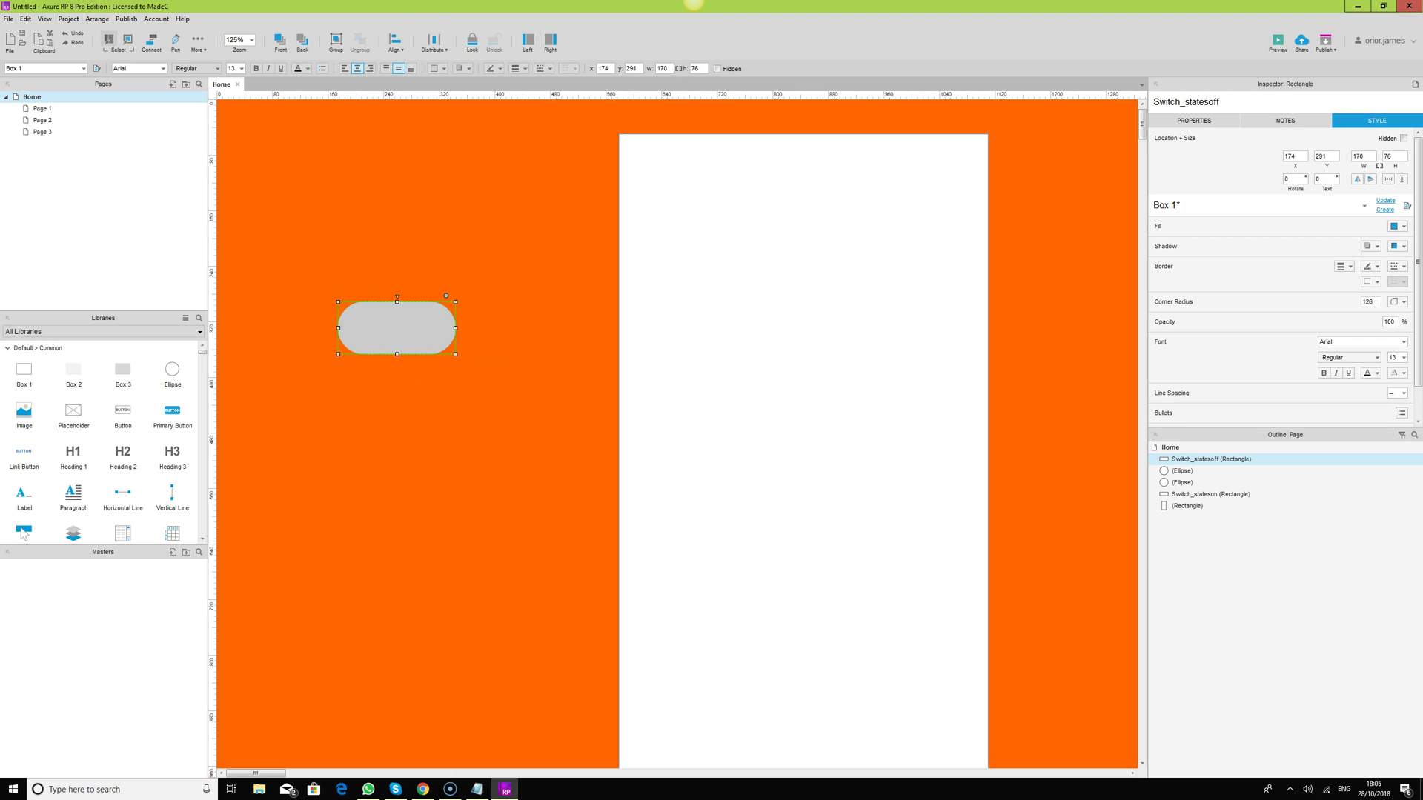
Send the grey Switch_statesoff track behind the green switch track.
click(302, 43)
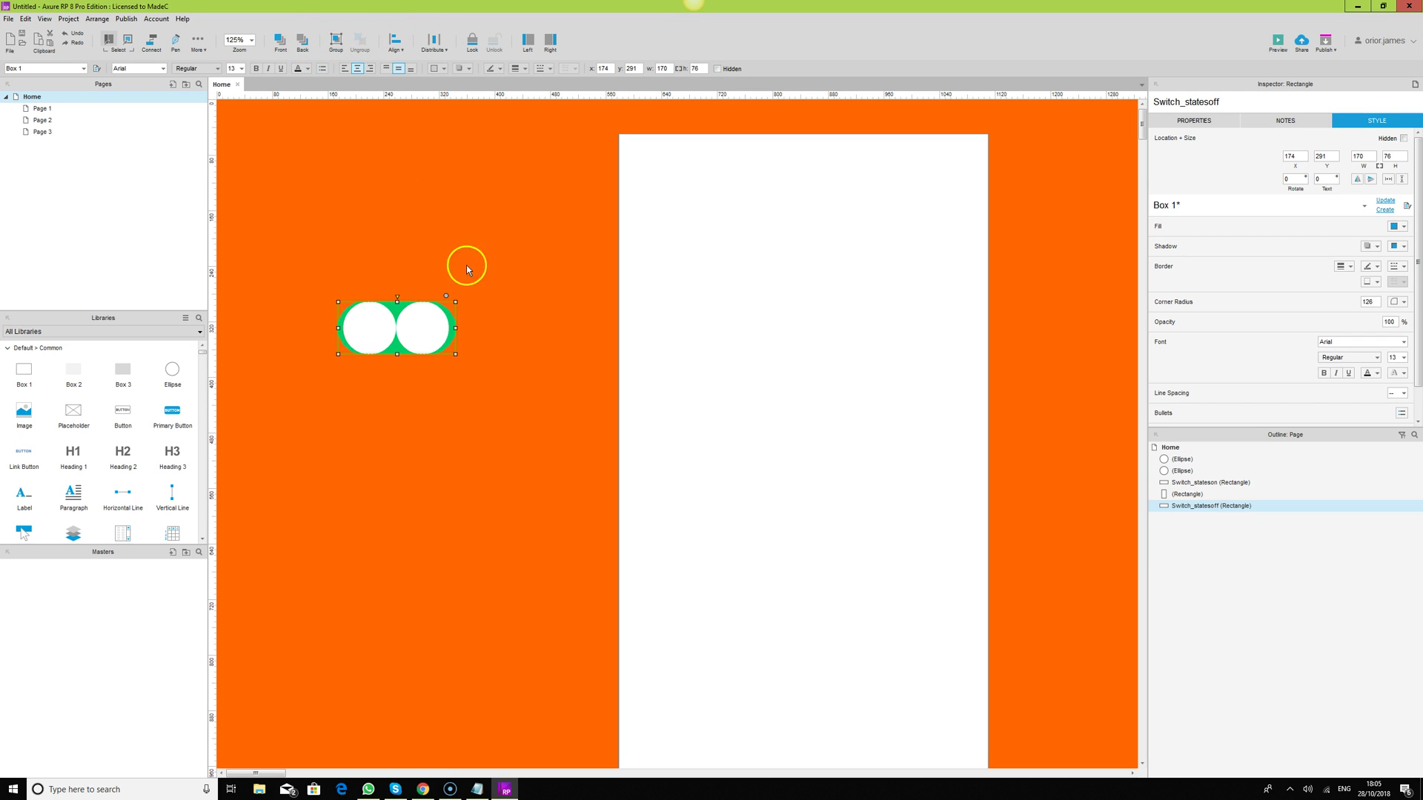
click(501, 290)
click(427, 332)
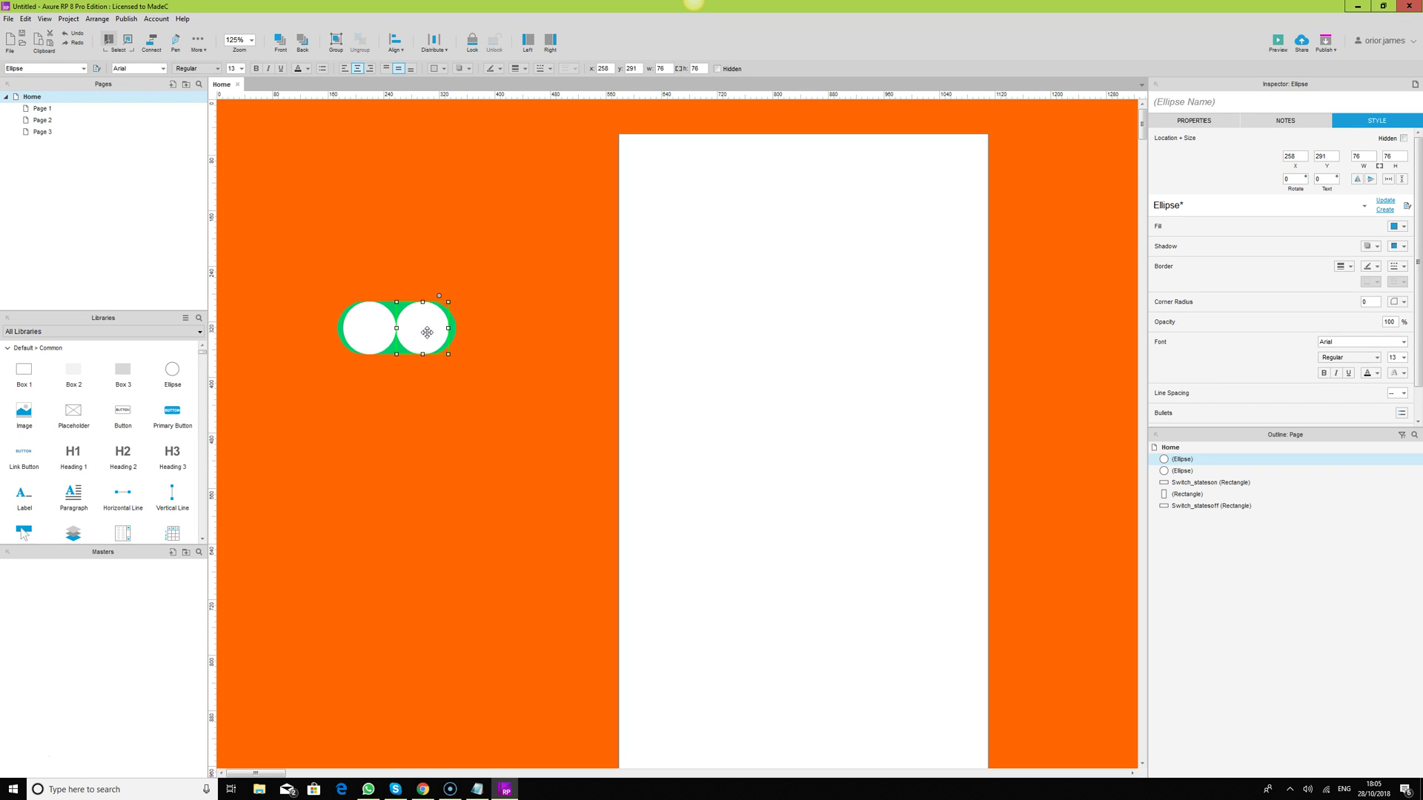
click(411, 346)
click(1194, 122)
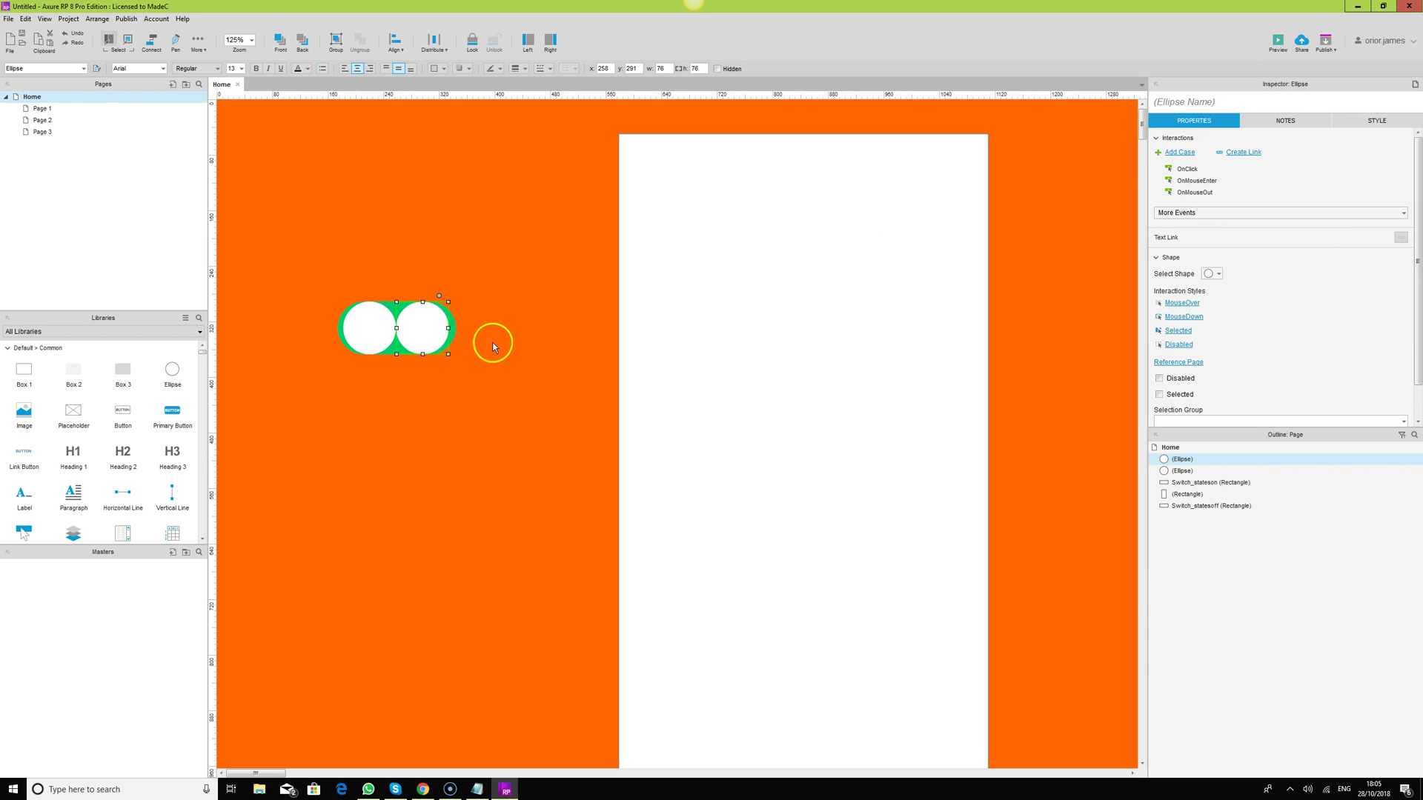
Convert the left circle into a dynamic panel named onstate.
click(371, 328)
right_click(372, 331)
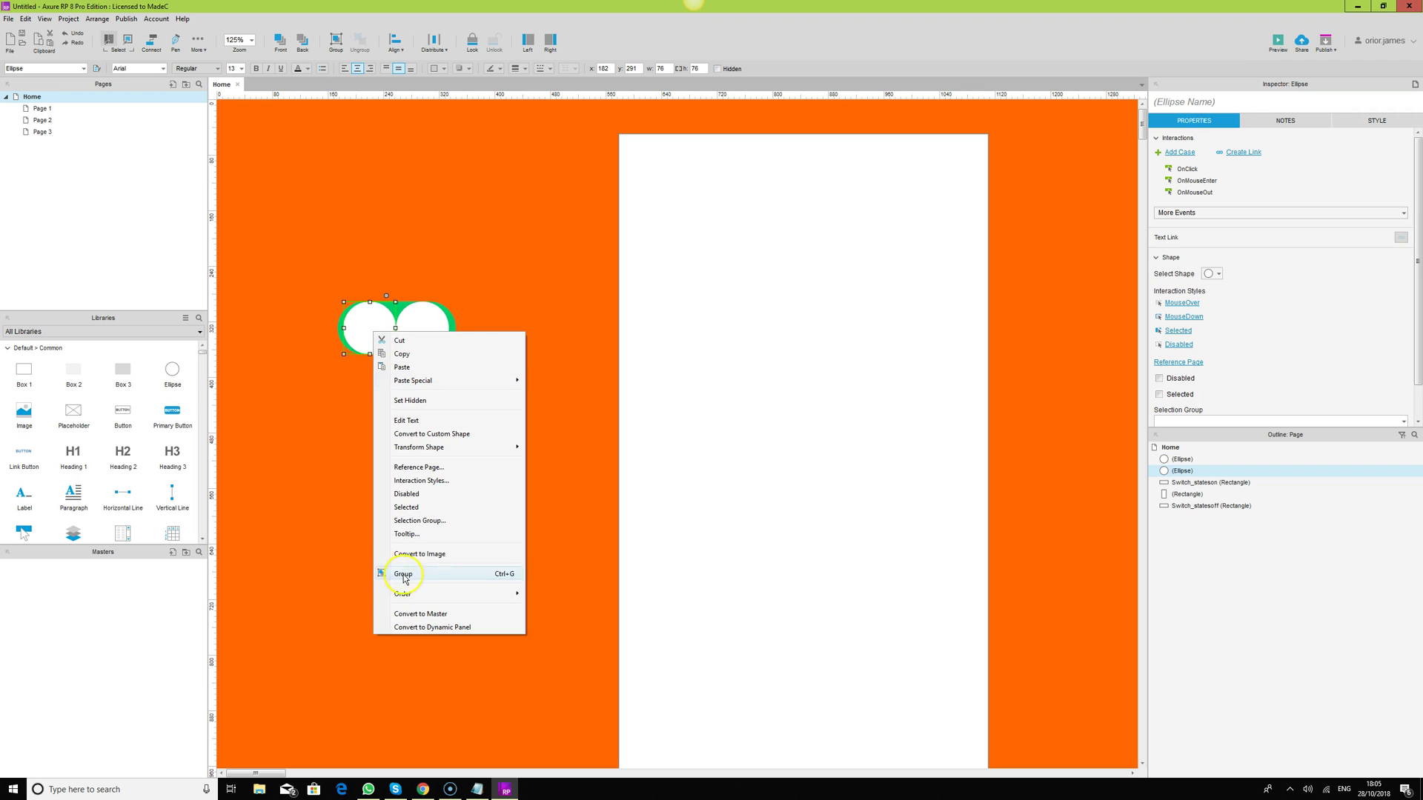
click(456, 629)
click(1255, 103)
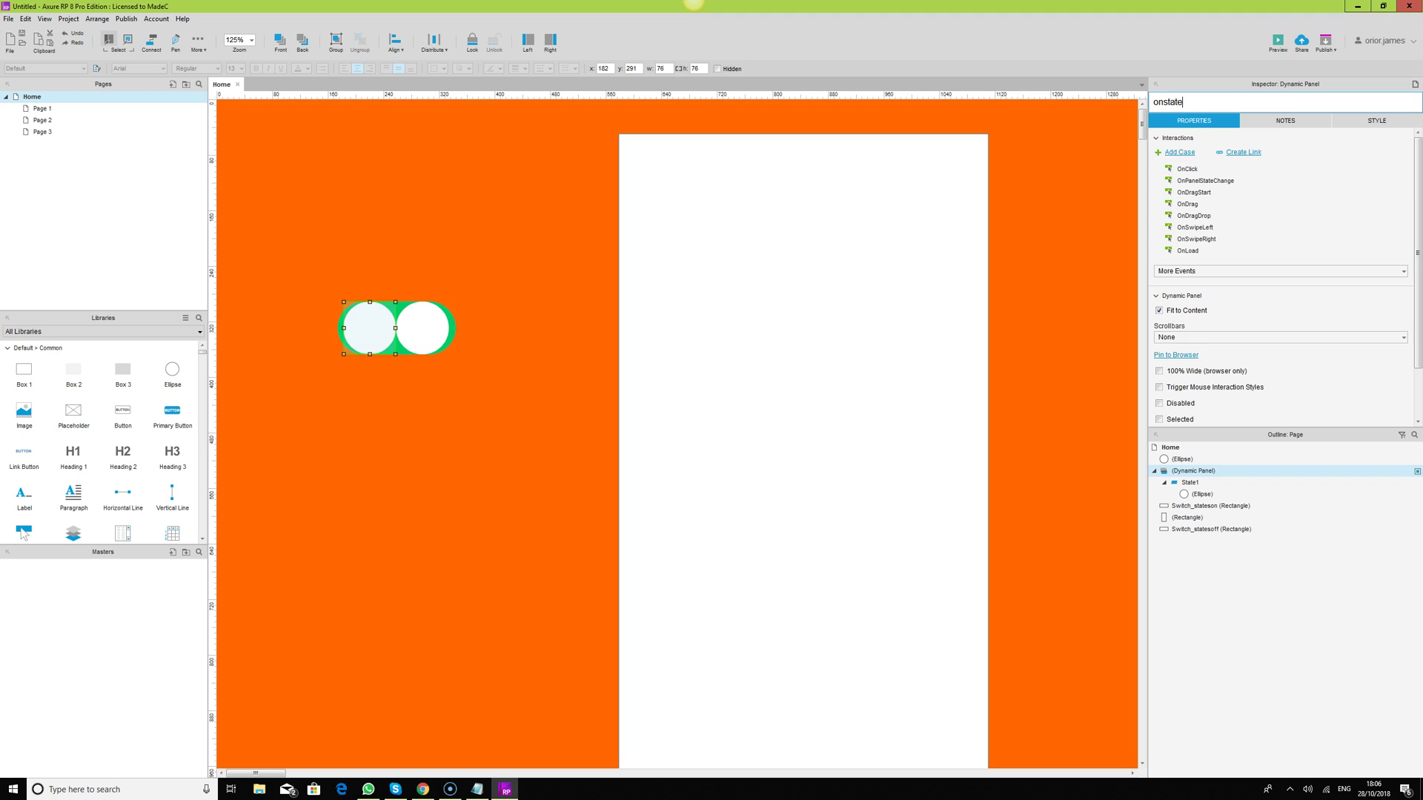
click(415, 317)
Convert the right circle into a dynamic panel named offstate.
right_click(415, 317)
click(486, 613)
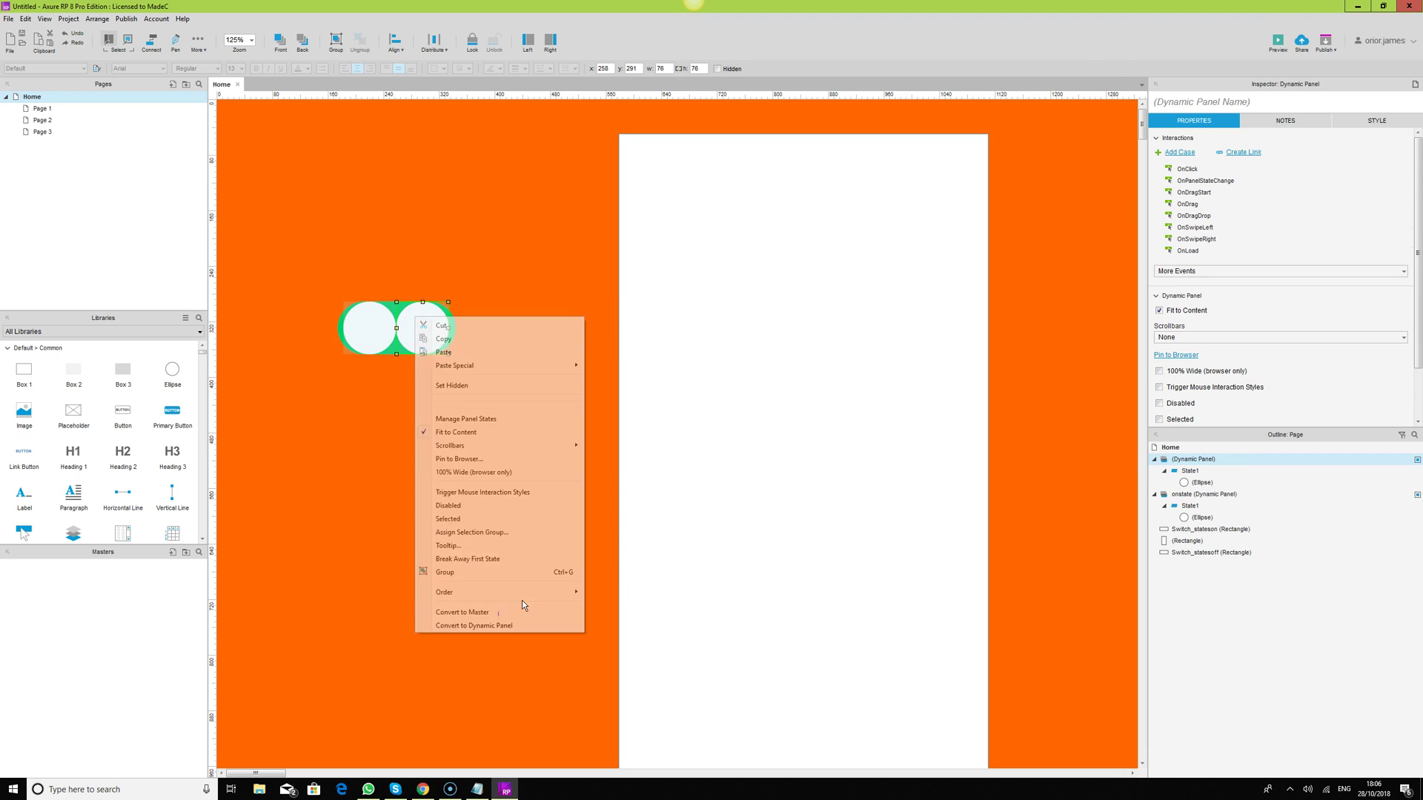
click(1209, 107)
text(offstate)
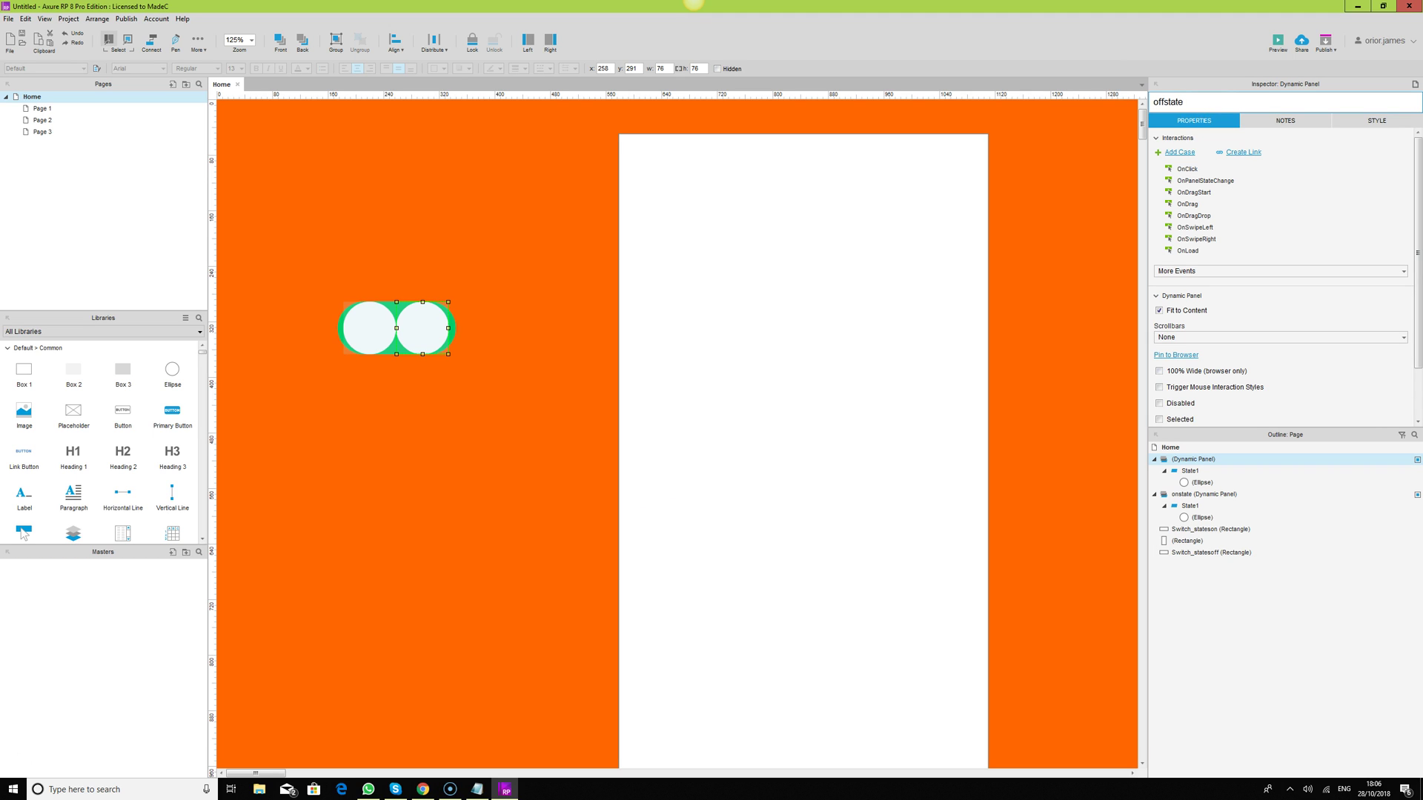
click(458, 398)
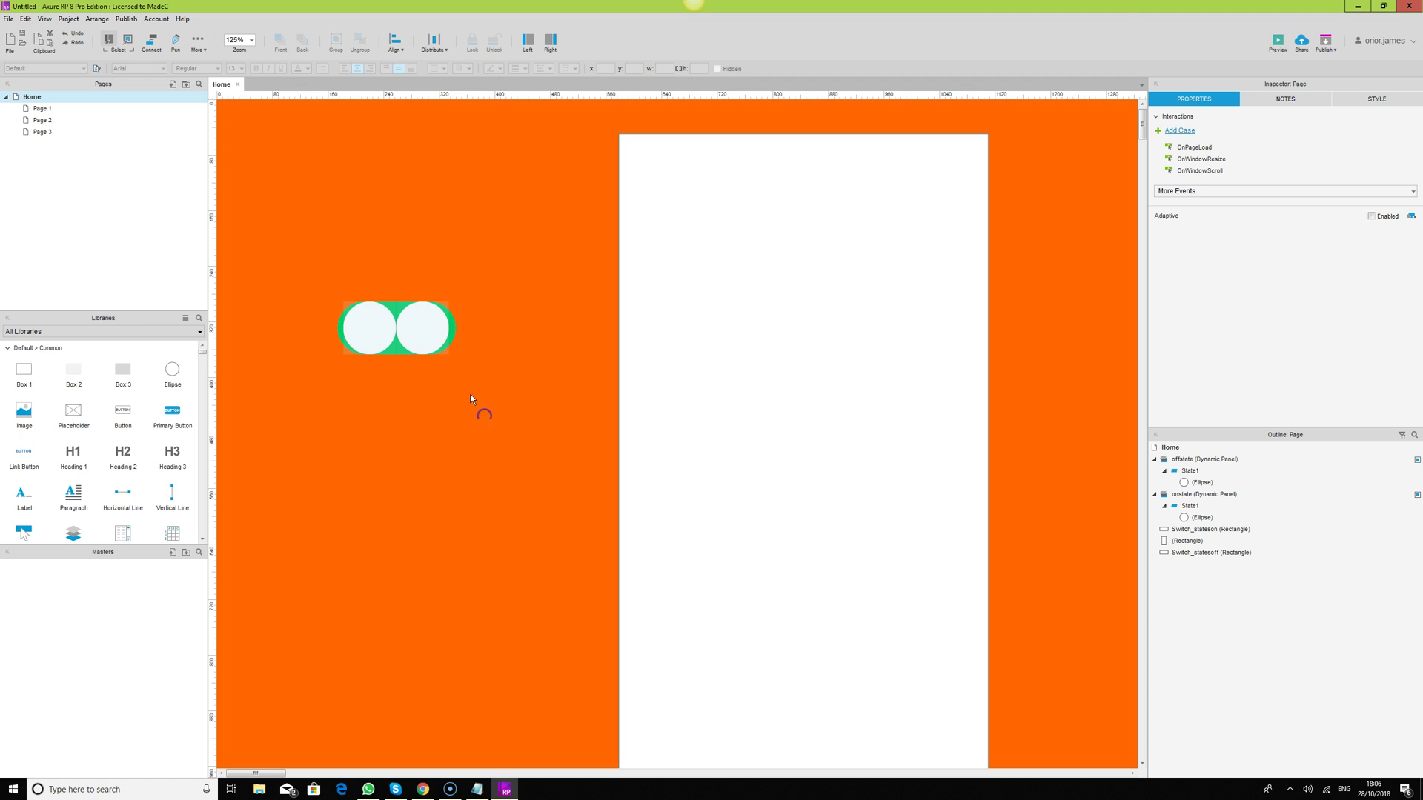
Move the whole toggle switch to the white panel's top-right and bring it to front.
drag(314, 273, 471, 417)
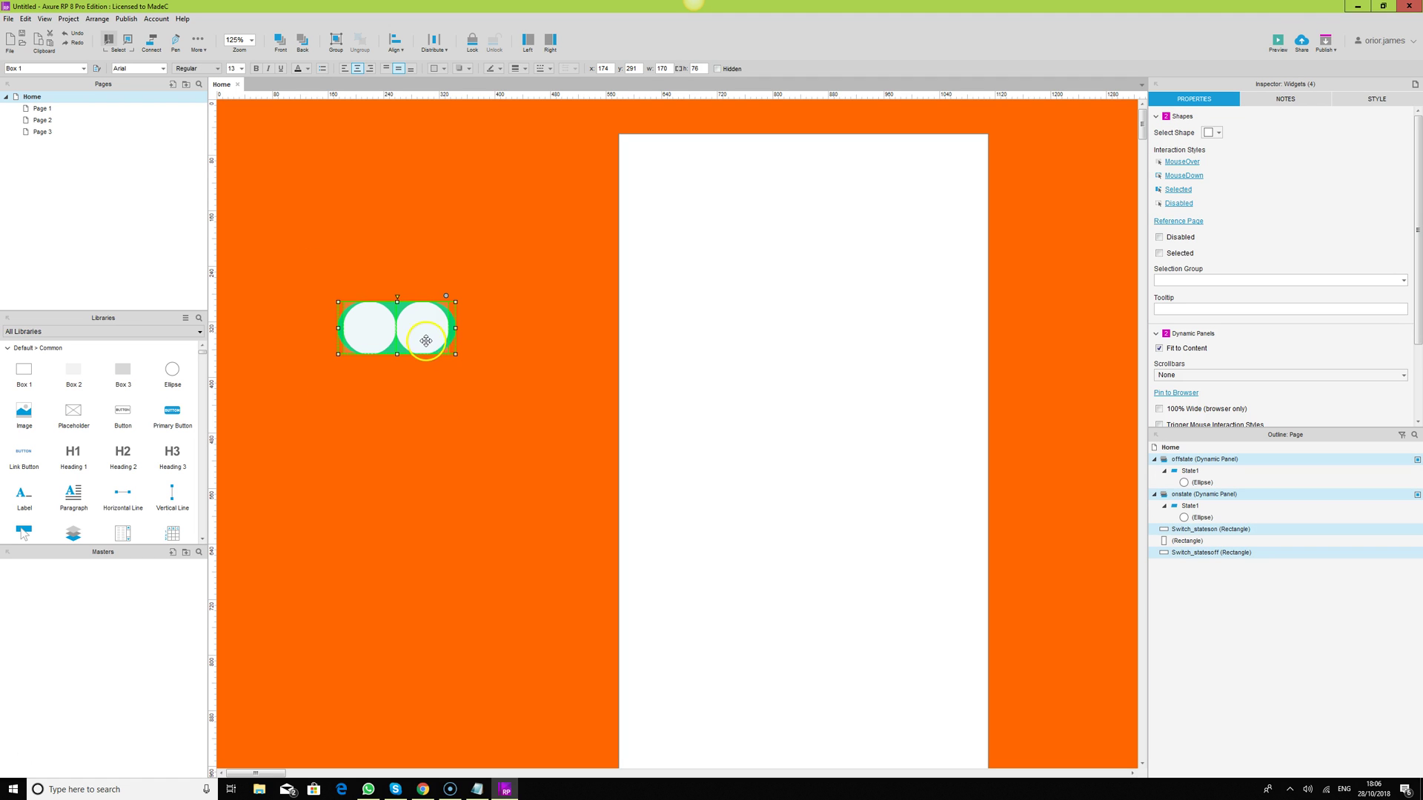
drag(422, 331, 941, 221)
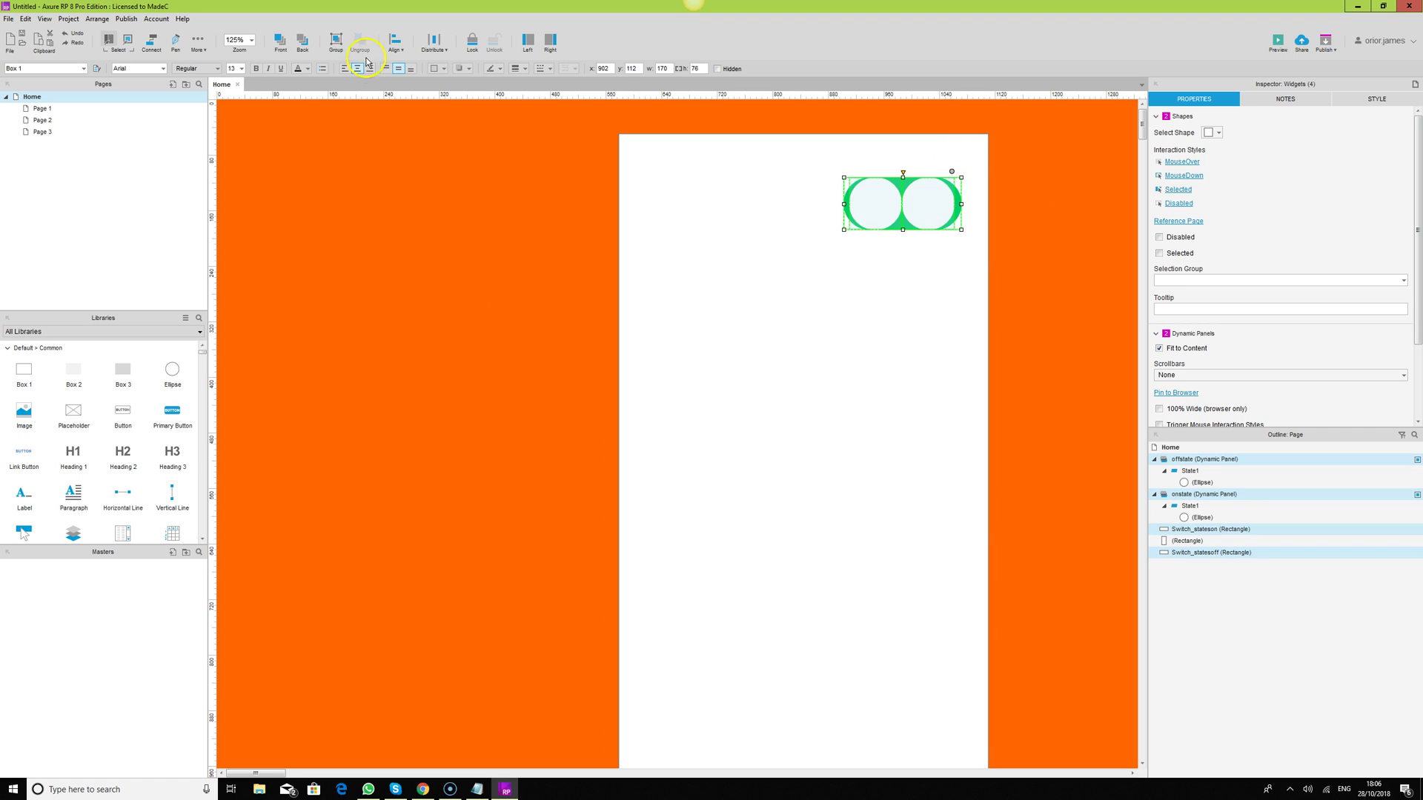
click(281, 43)
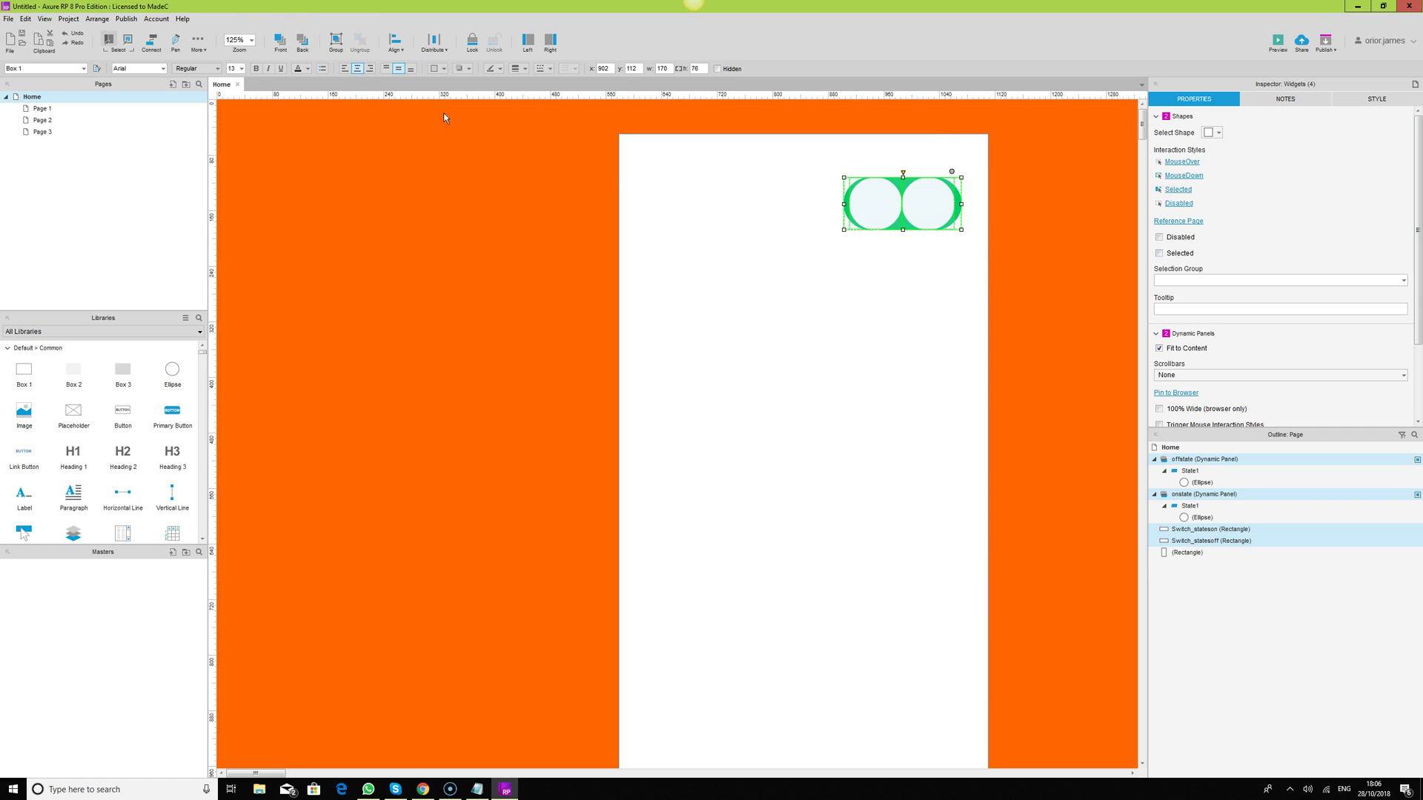
click(1039, 209)
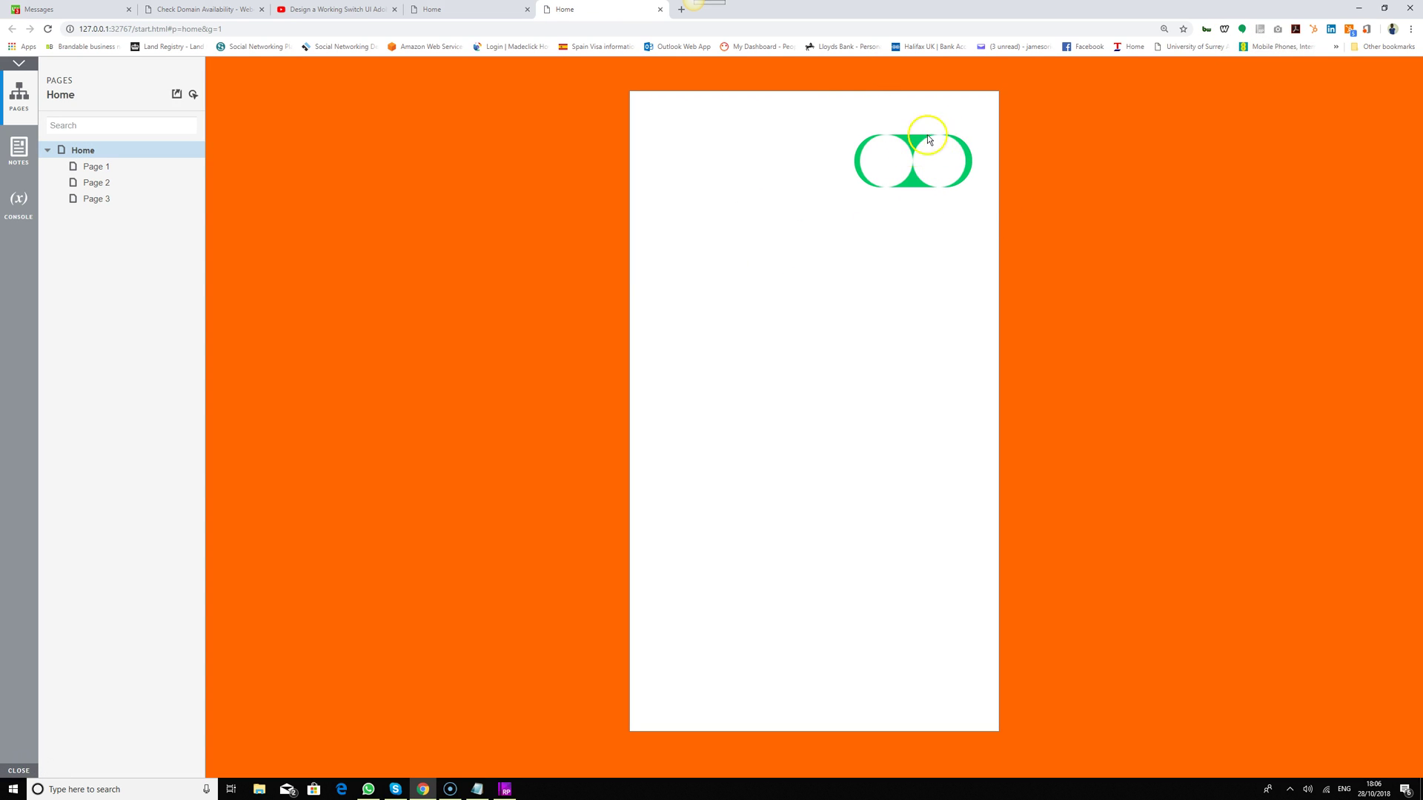
click(504, 789)
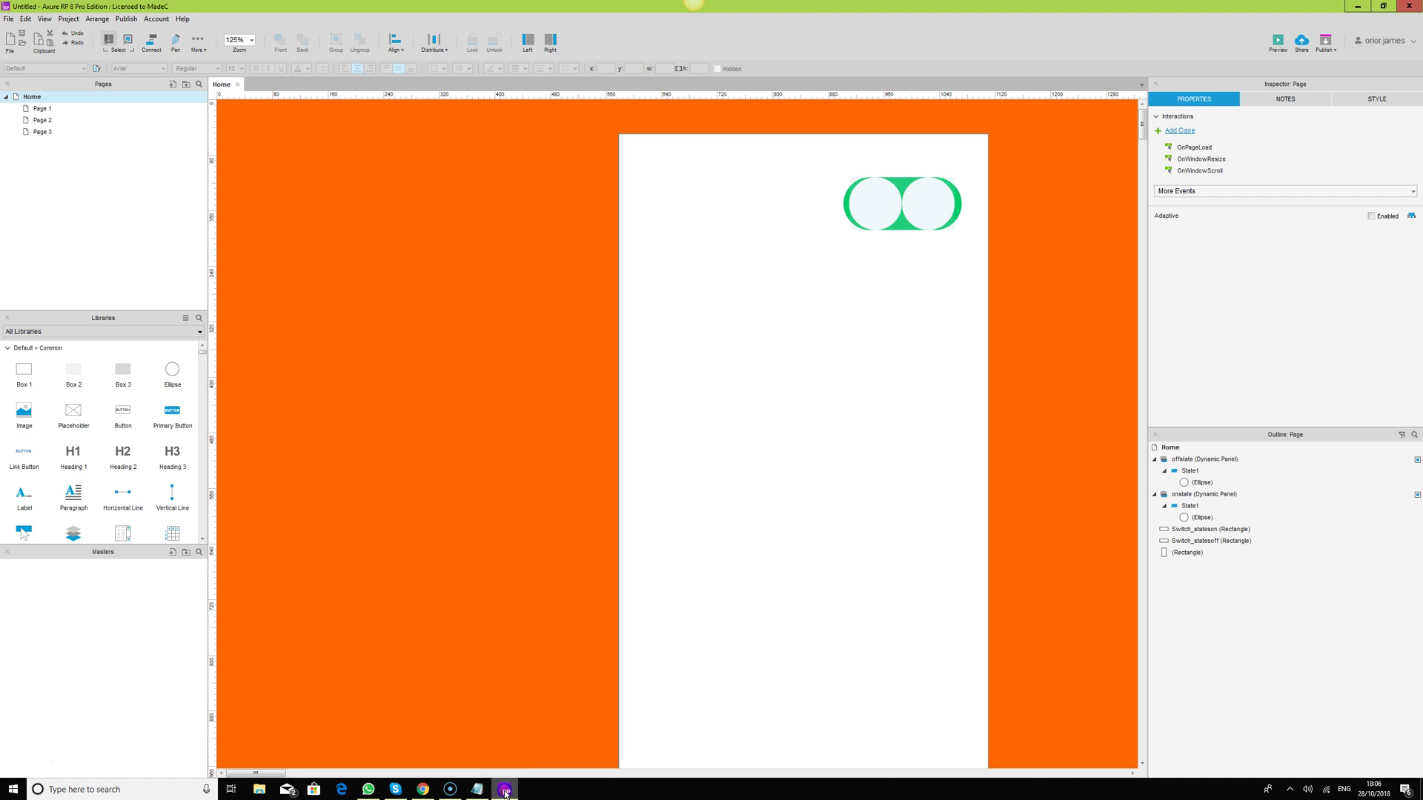
Group the onstate and offstate knob panels with Ctrl+G.
click(870, 205)
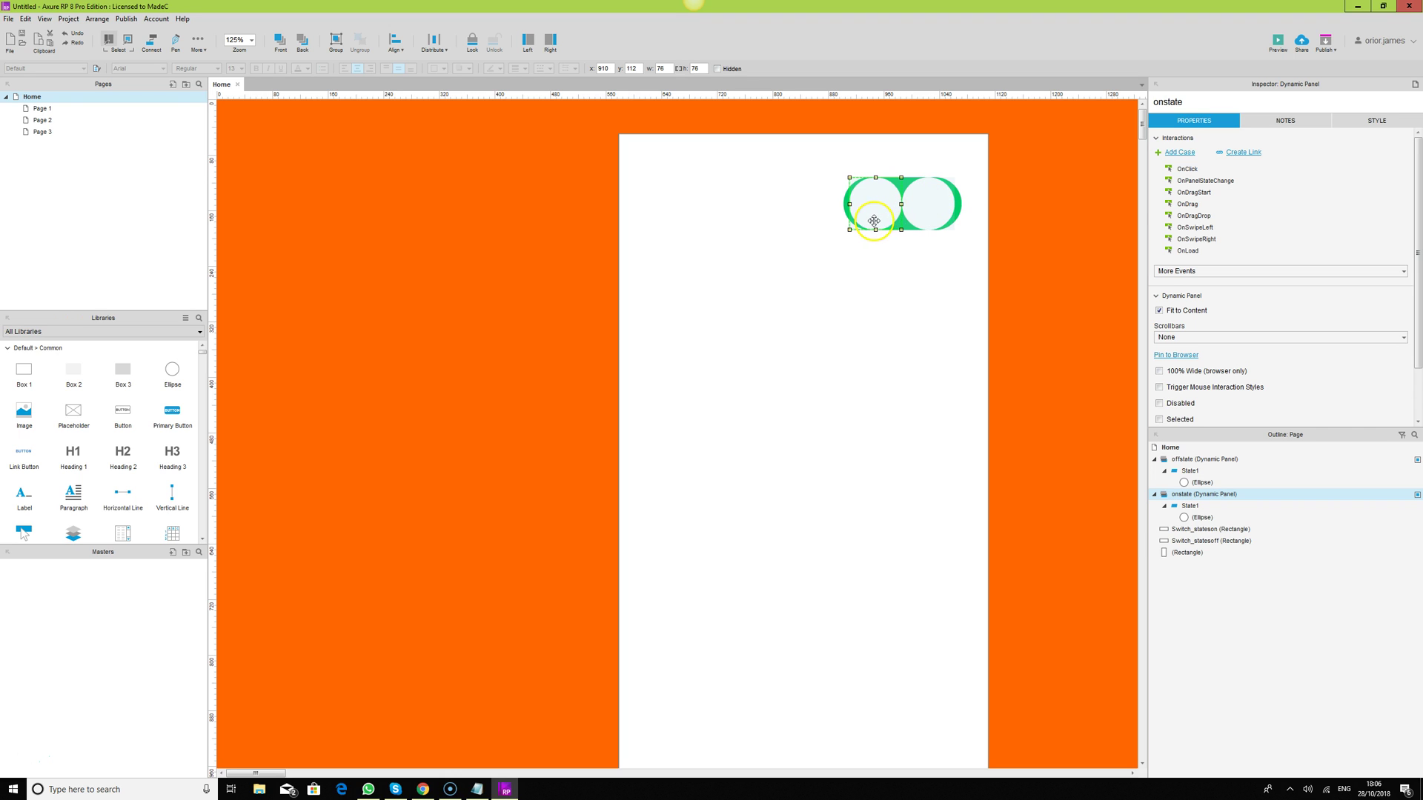
click(901, 224)
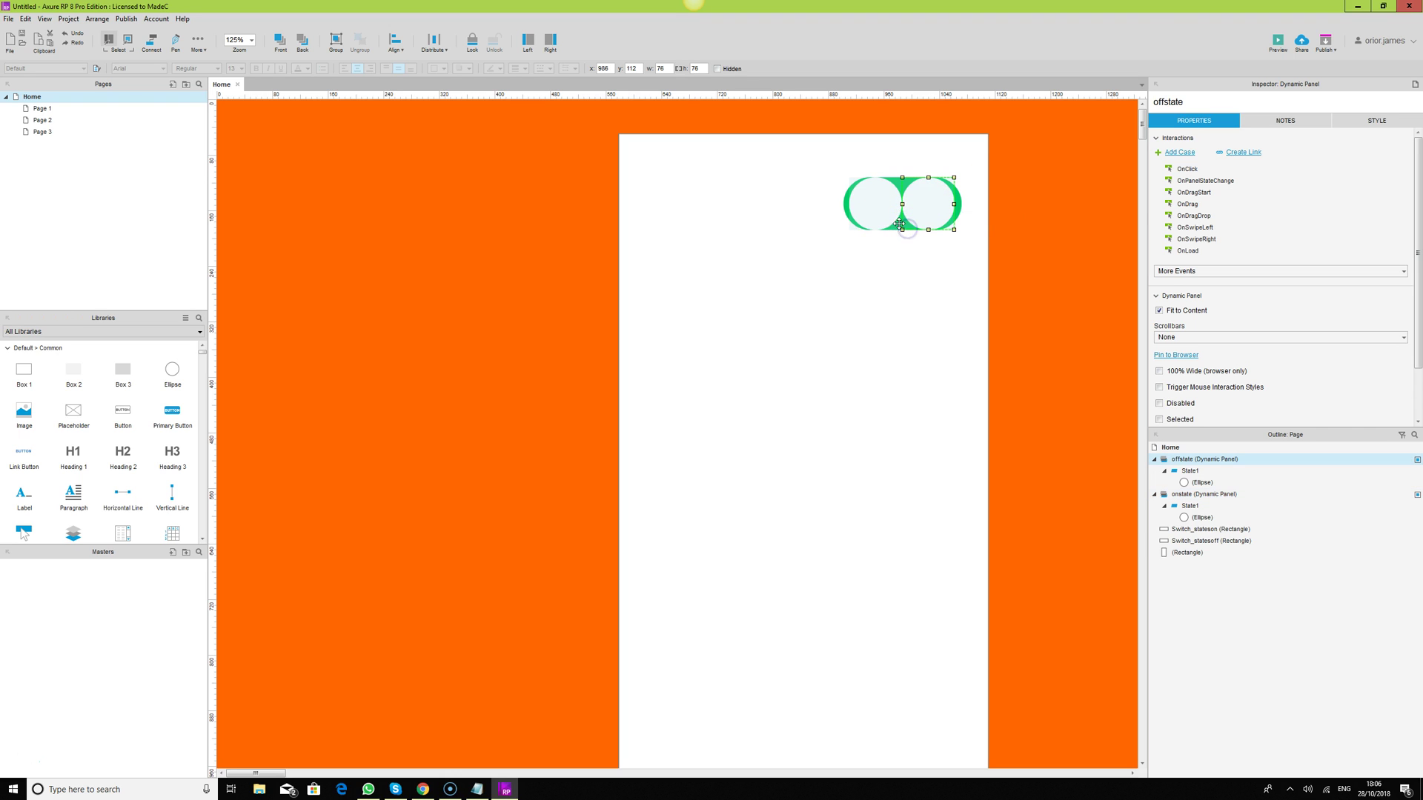
ctrl+click(893, 206)
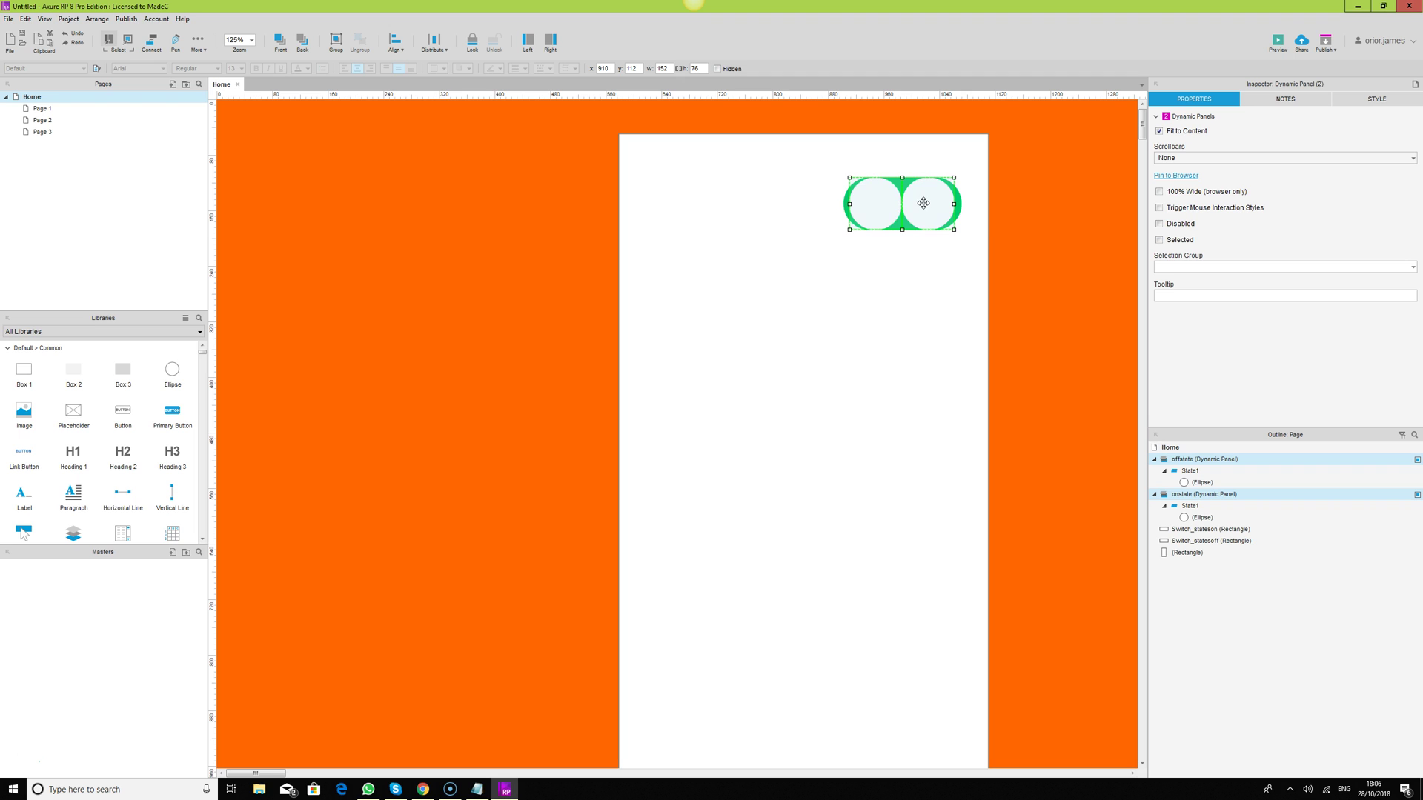
drag(924, 203, 924, 215)
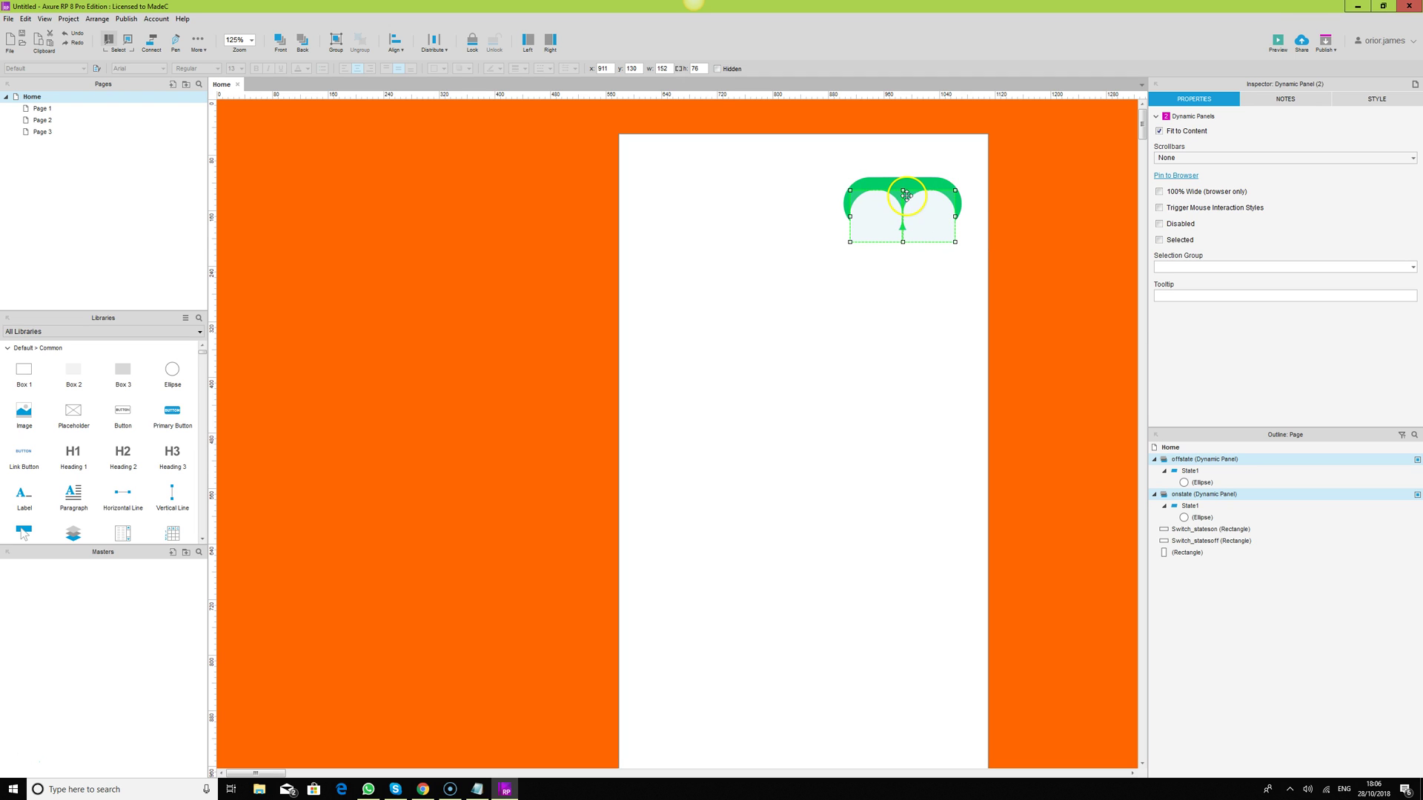
key(ctrl+g)
Separate the green and grey tracks and place the knob group onto Switch_stateson.
click(906, 191)
drag(905, 191, 907, 262)
click(906, 189)
drag(907, 189, 911, 308)
click(907, 270)
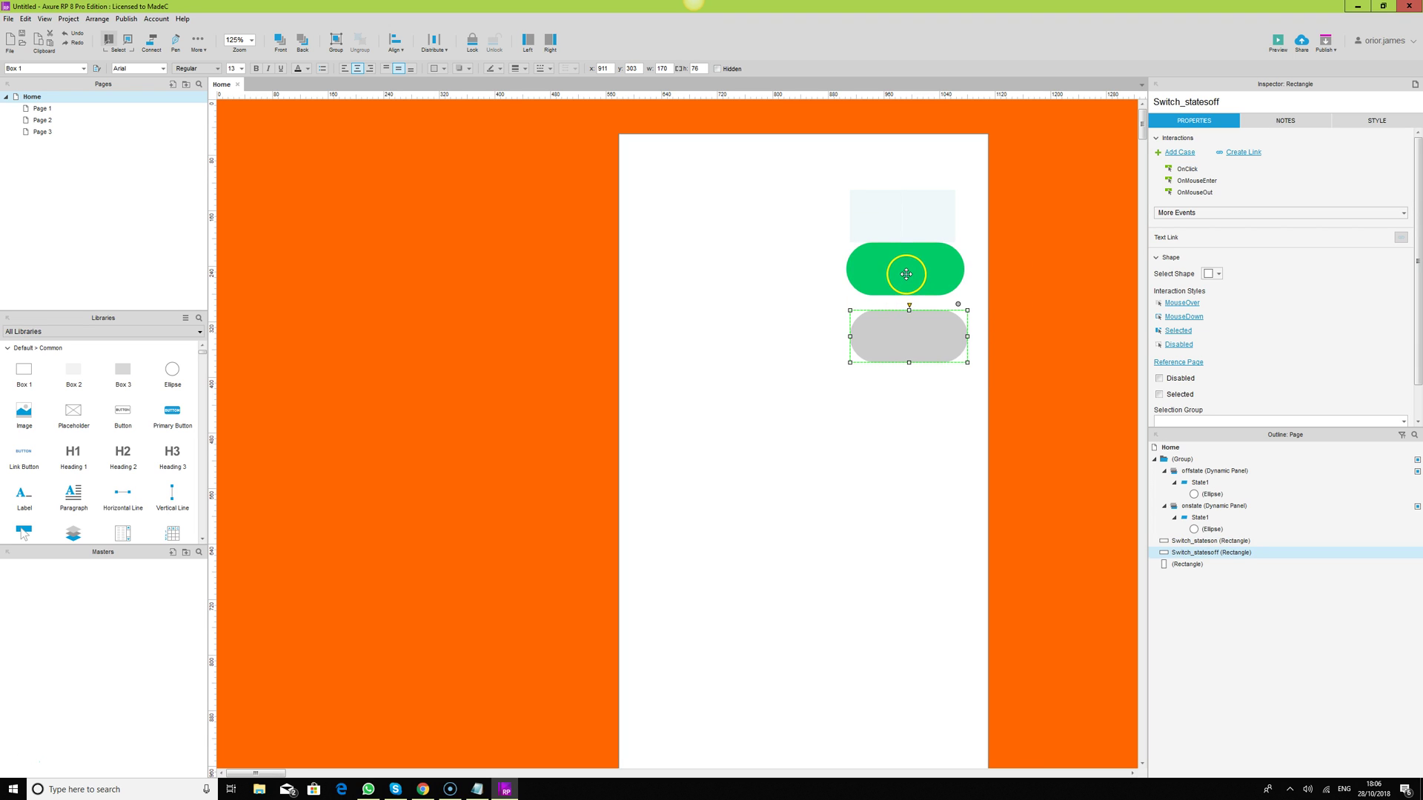
click(898, 206)
drag(896, 207, 917, 257)
Move the knobs and green track up together, with Switch_statesoff tucked just below.
click(849, 271)
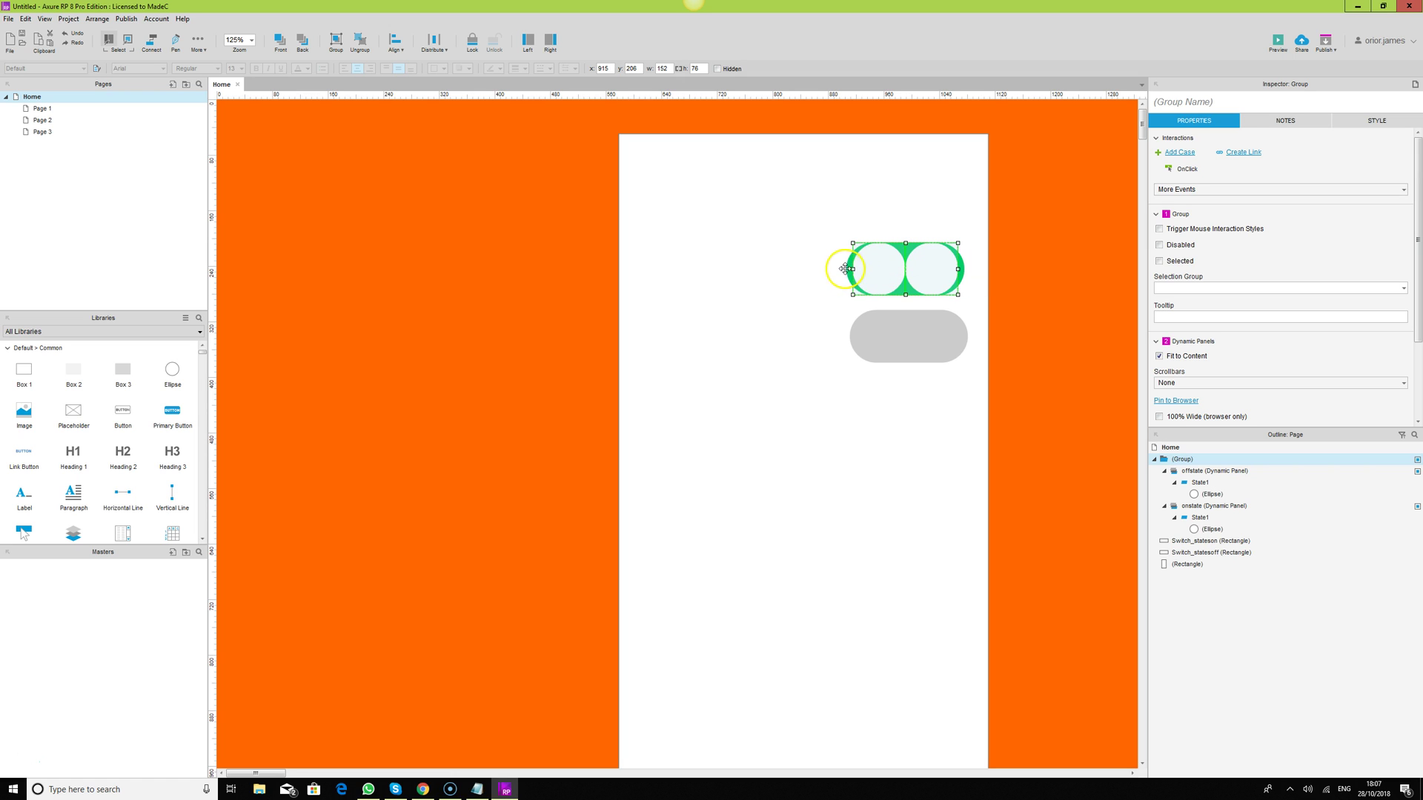
drag(913, 273, 917, 204)
click(926, 363)
drag(912, 337, 912, 271)
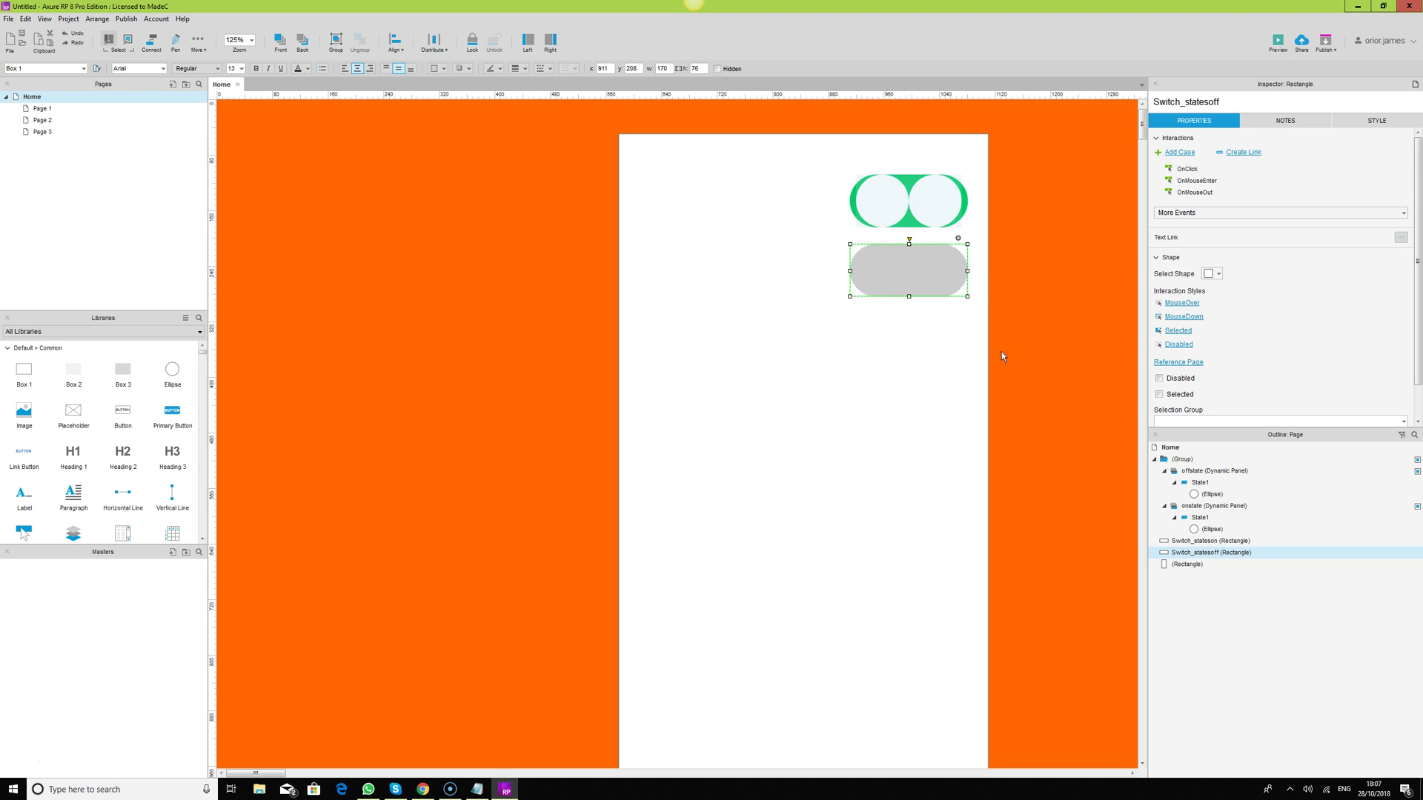
click(1041, 317)
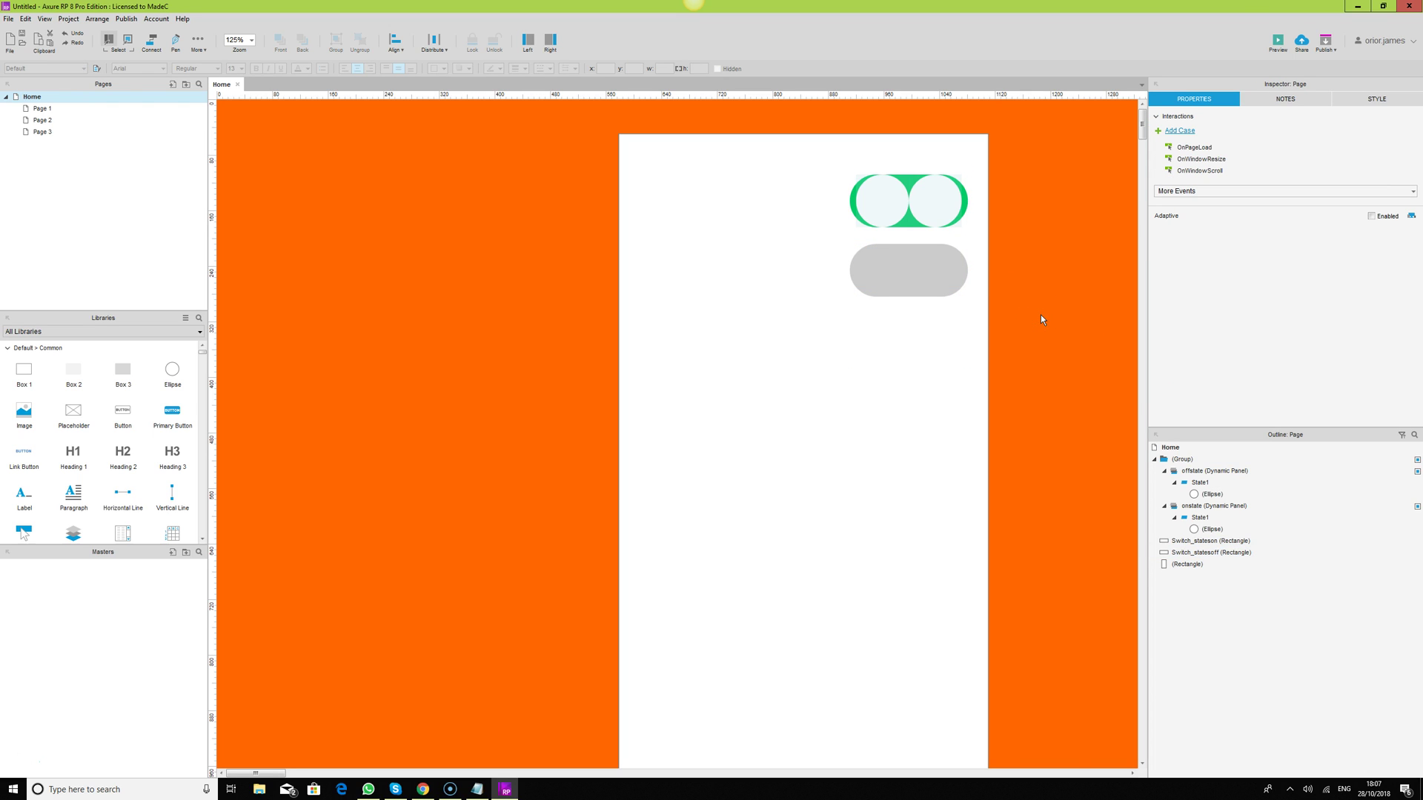
Add an OnPageLoad case that hides Switch_statesoff.
click(884, 272)
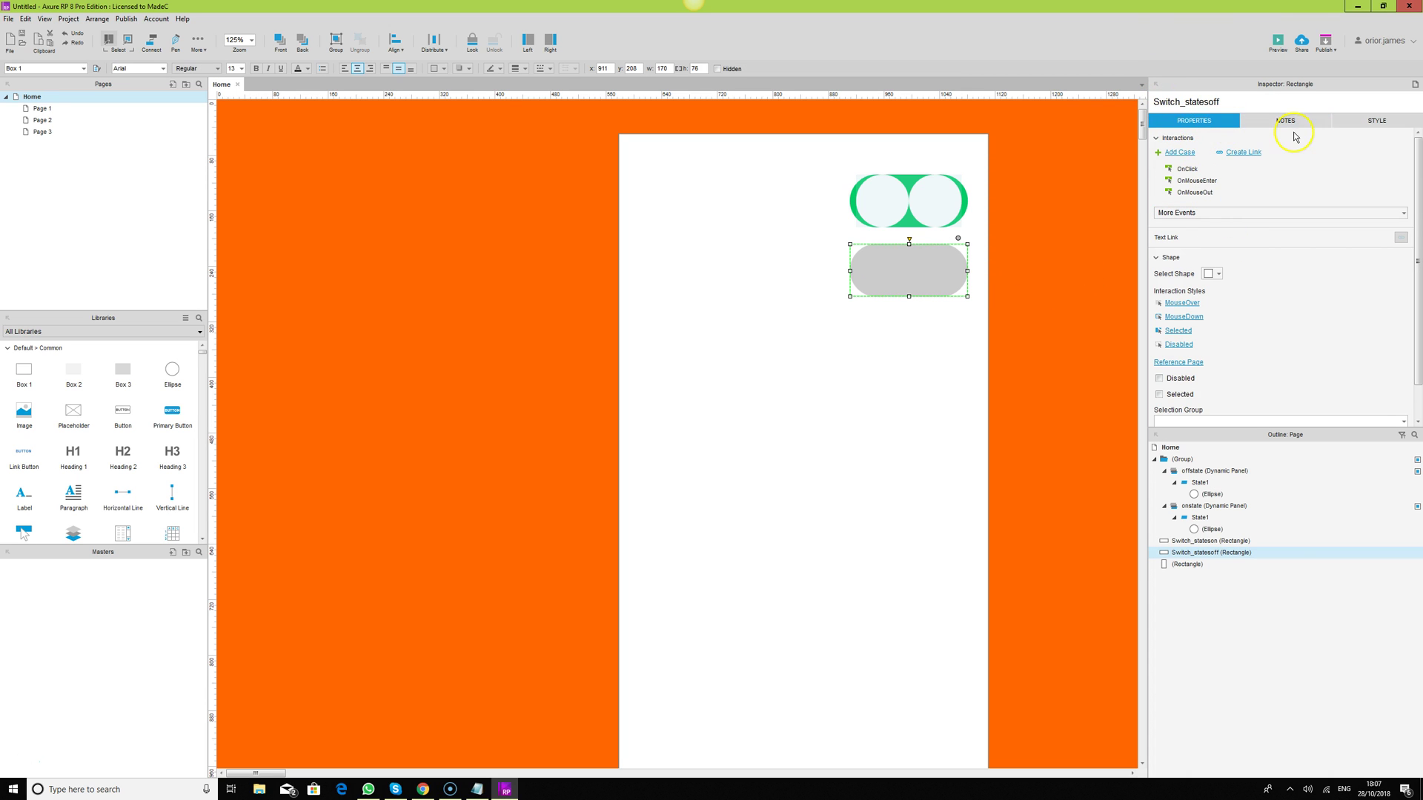
click(1024, 293)
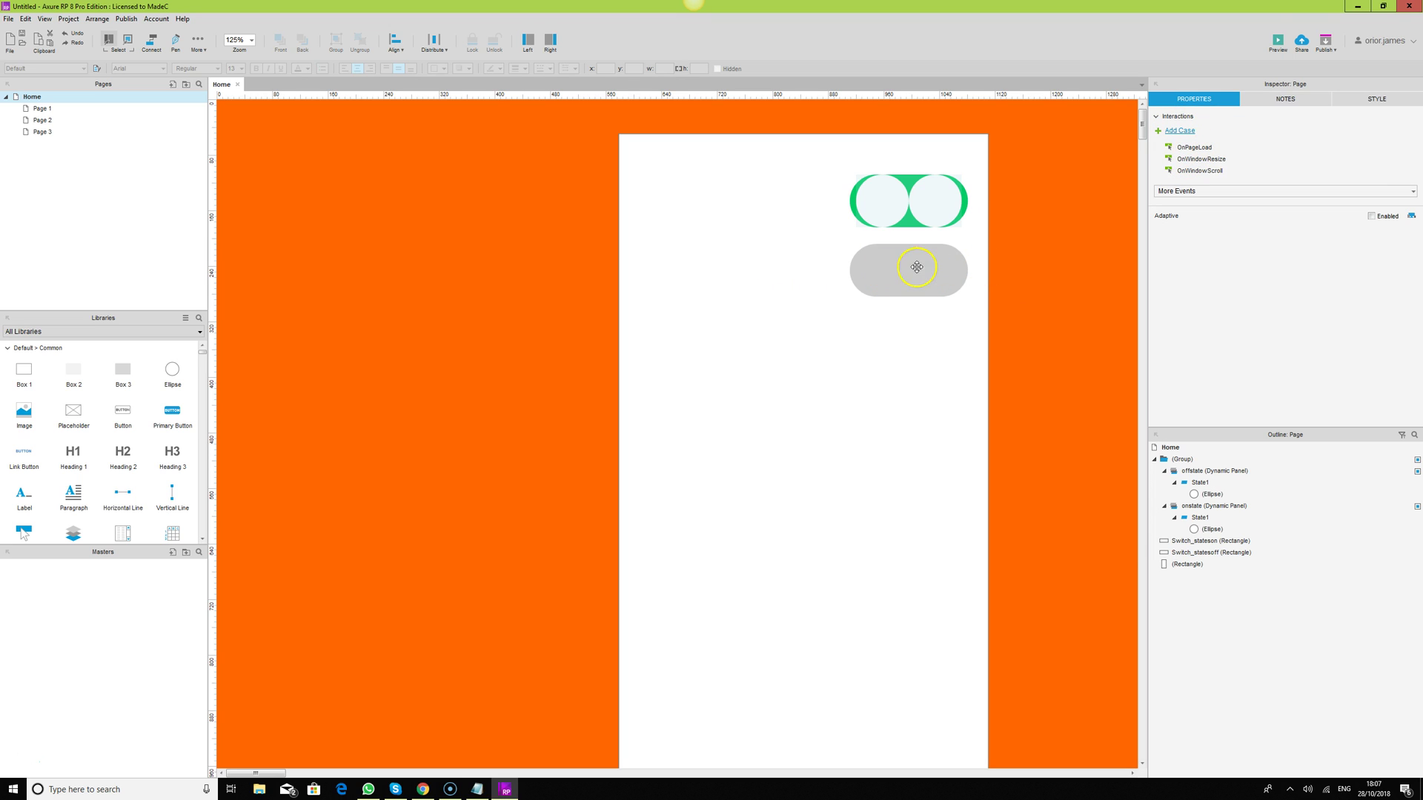
double_click(1198, 148)
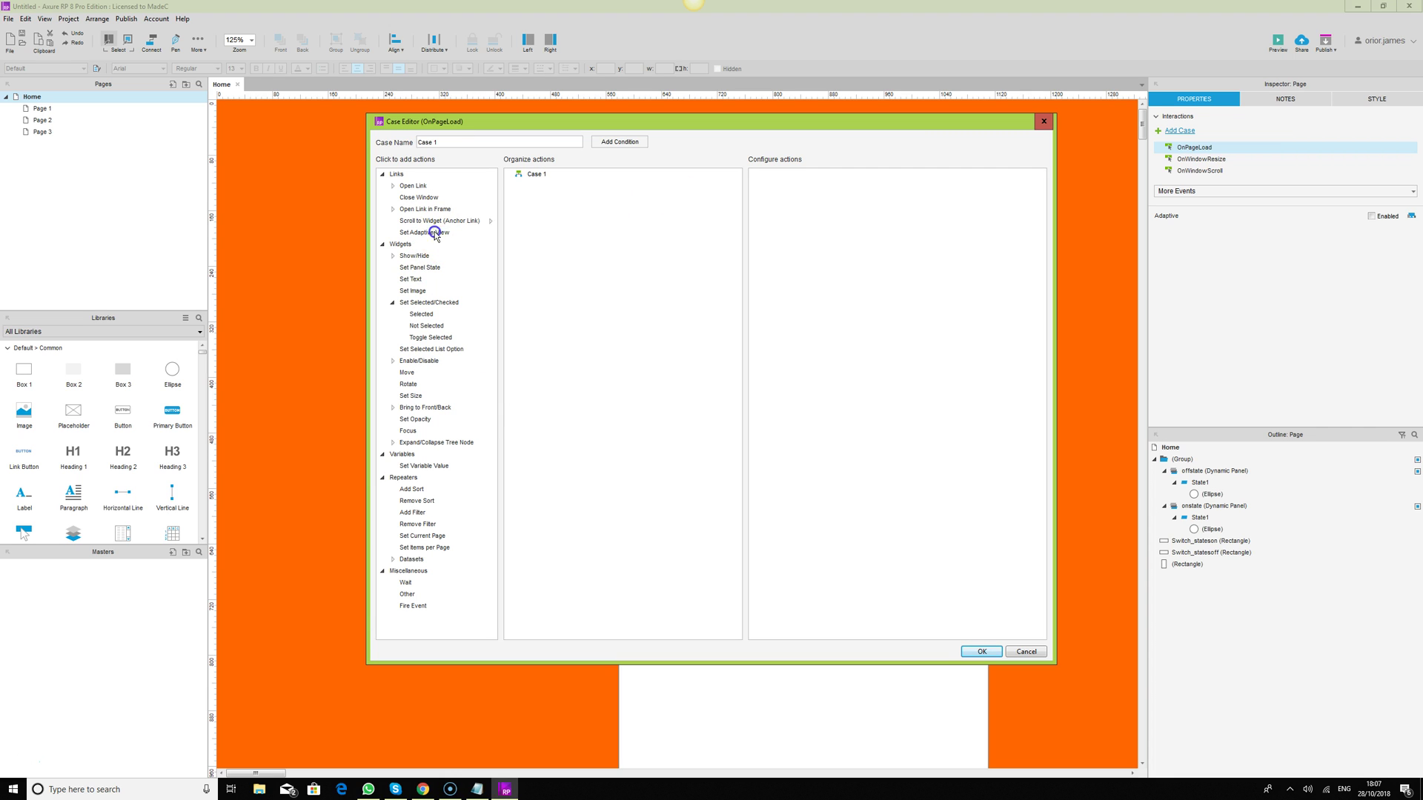
click(415, 256)
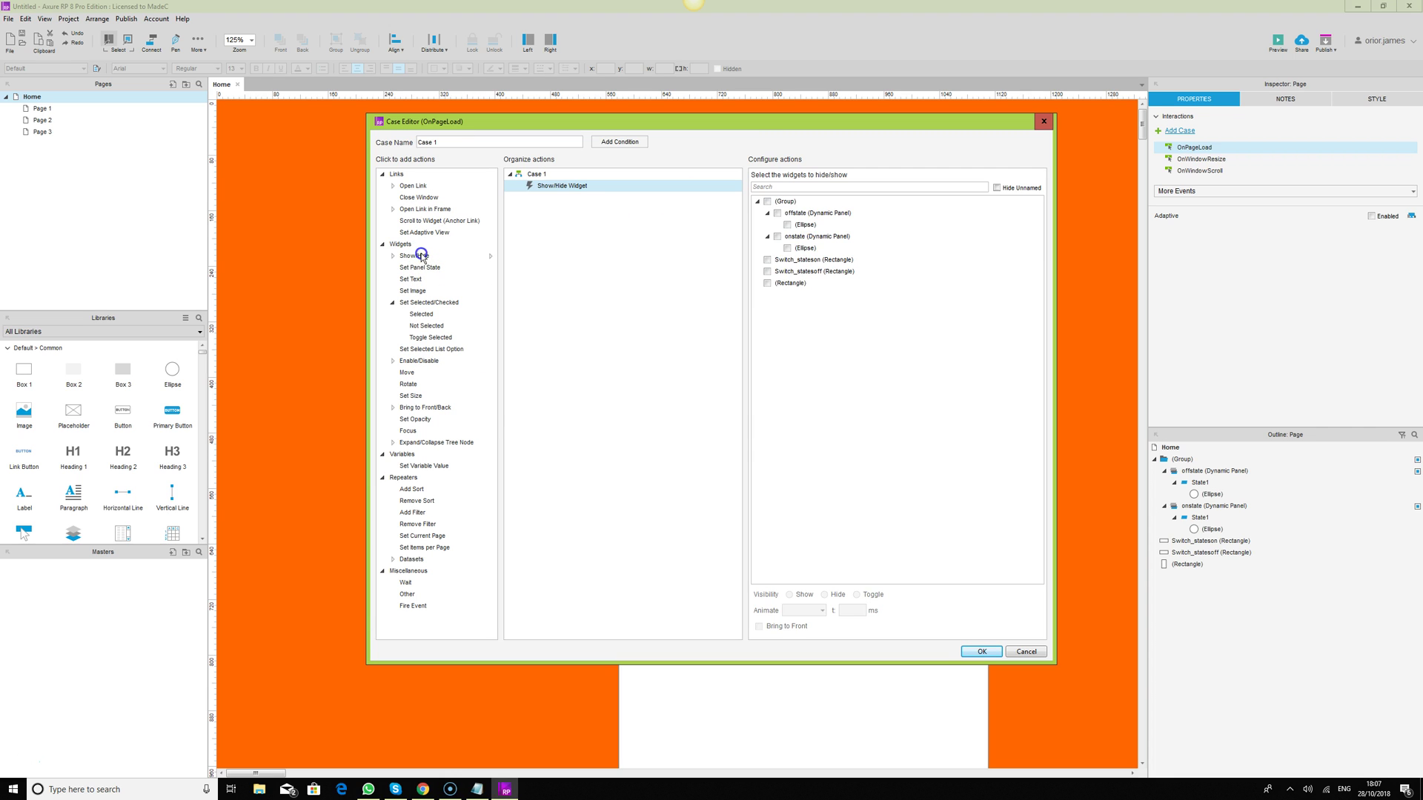
click(768, 272)
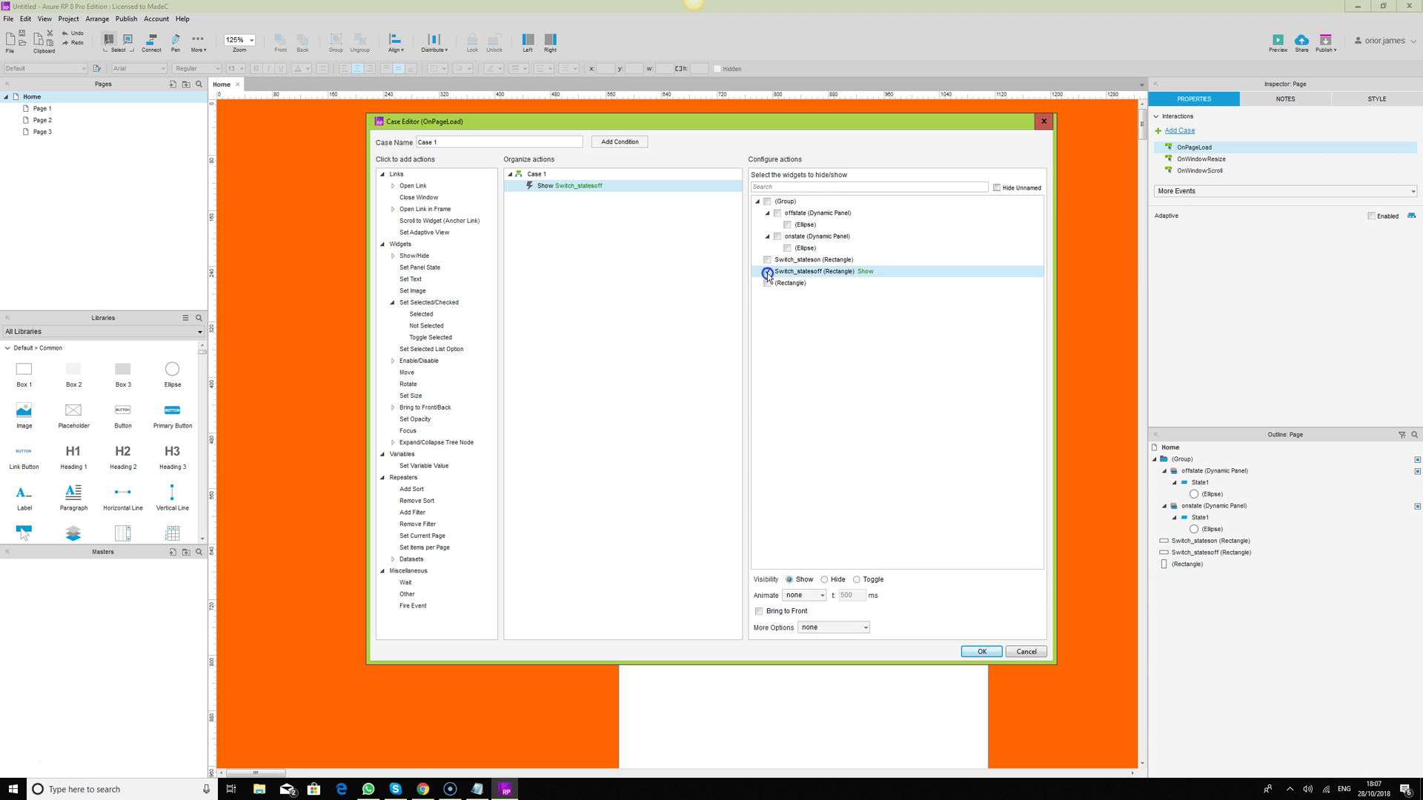
click(825, 580)
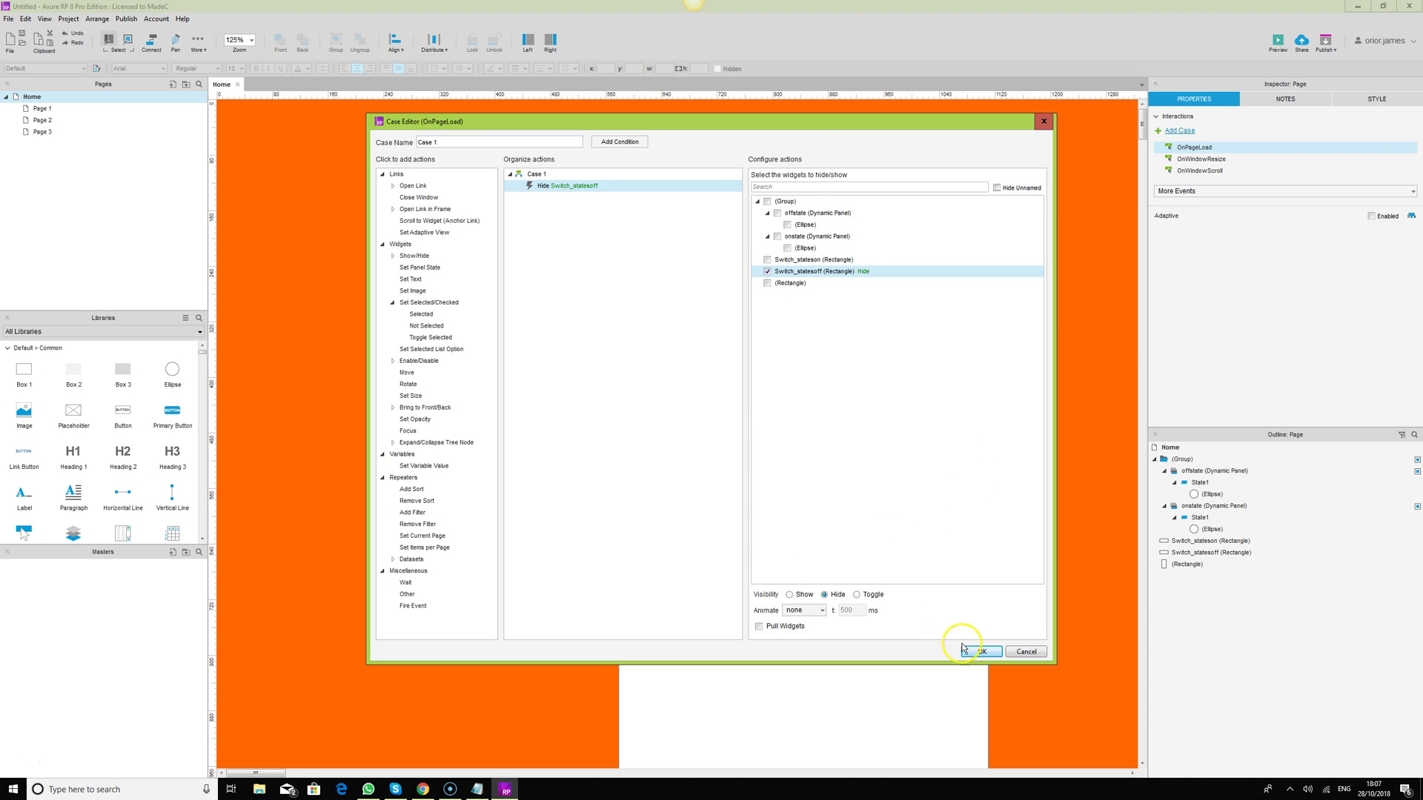
click(981, 652)
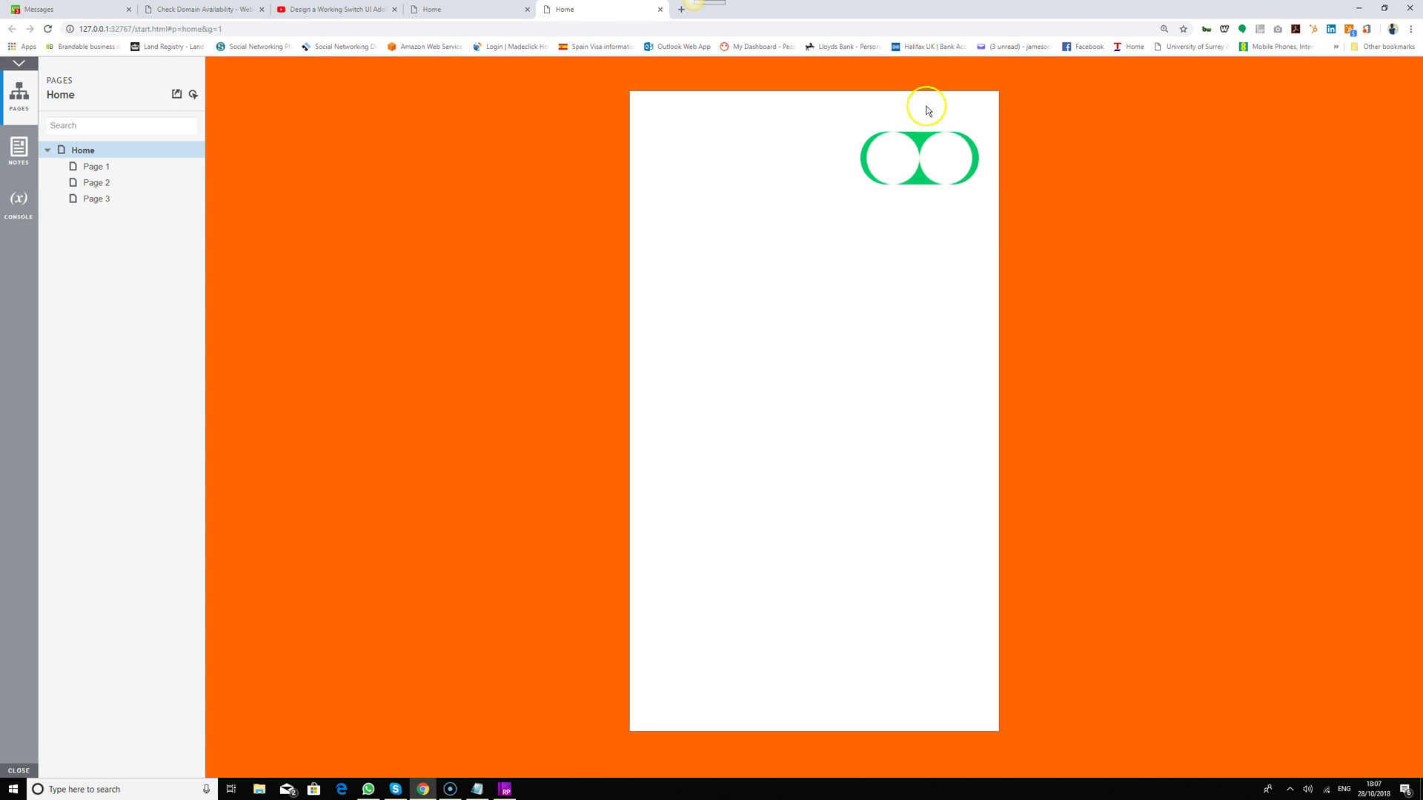
click(505, 789)
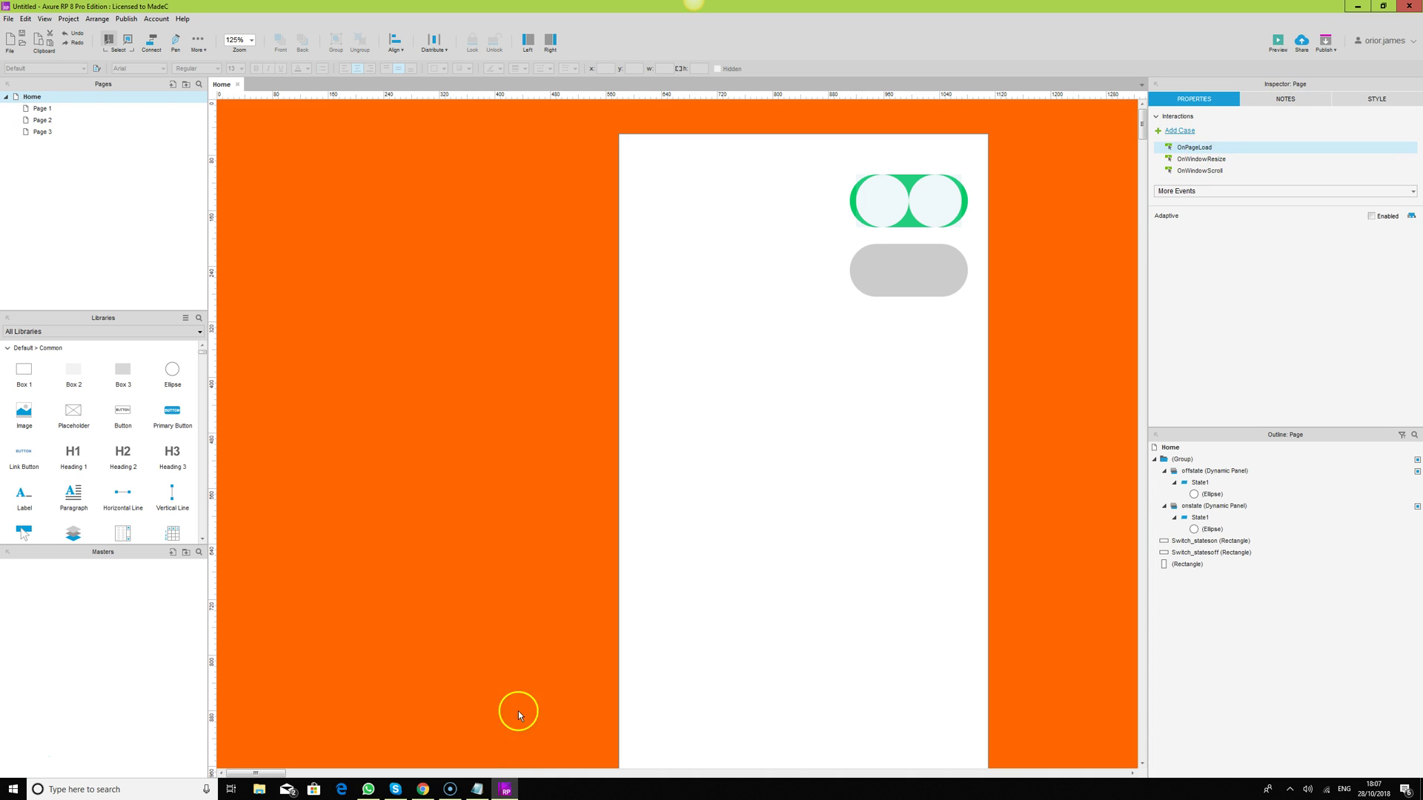
click(422, 791)
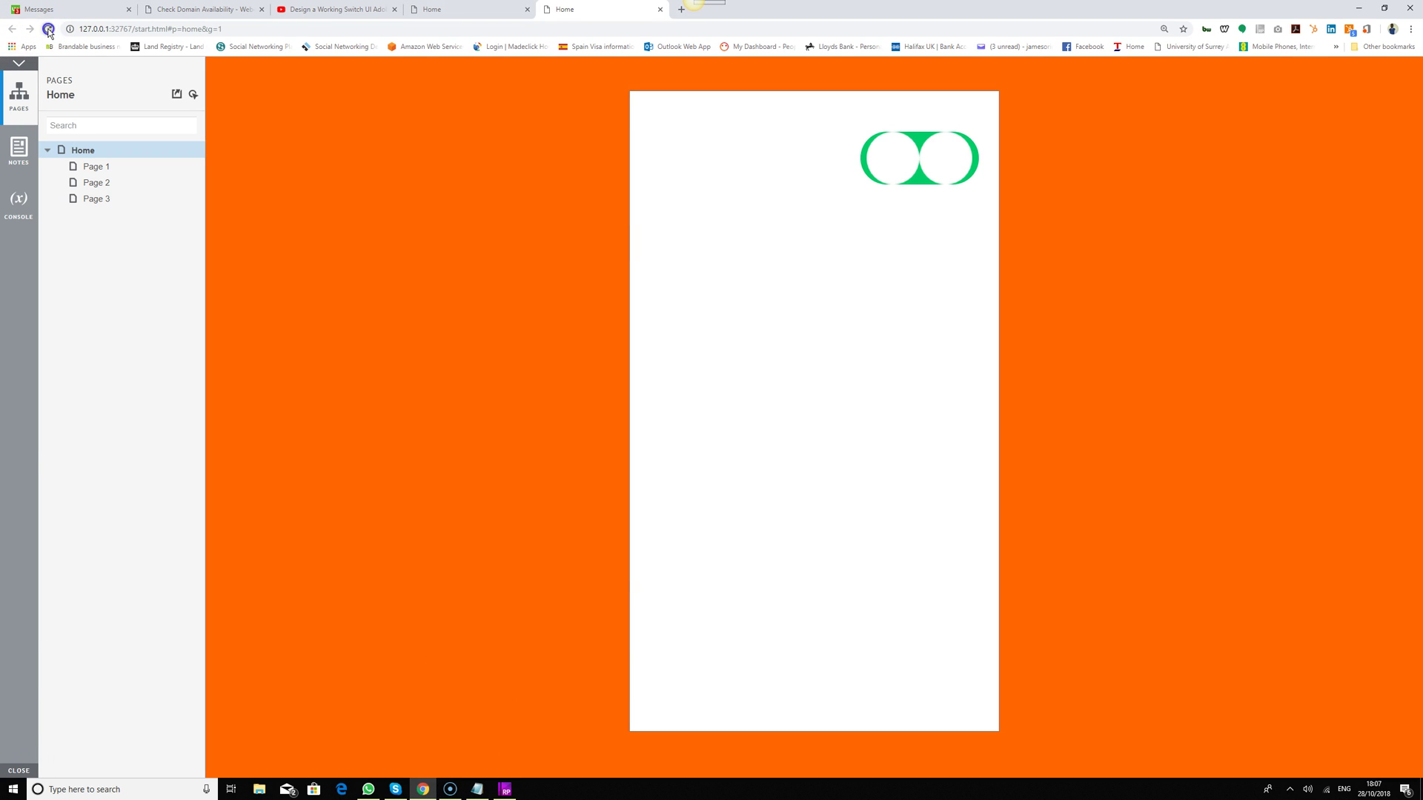
click(49, 29)
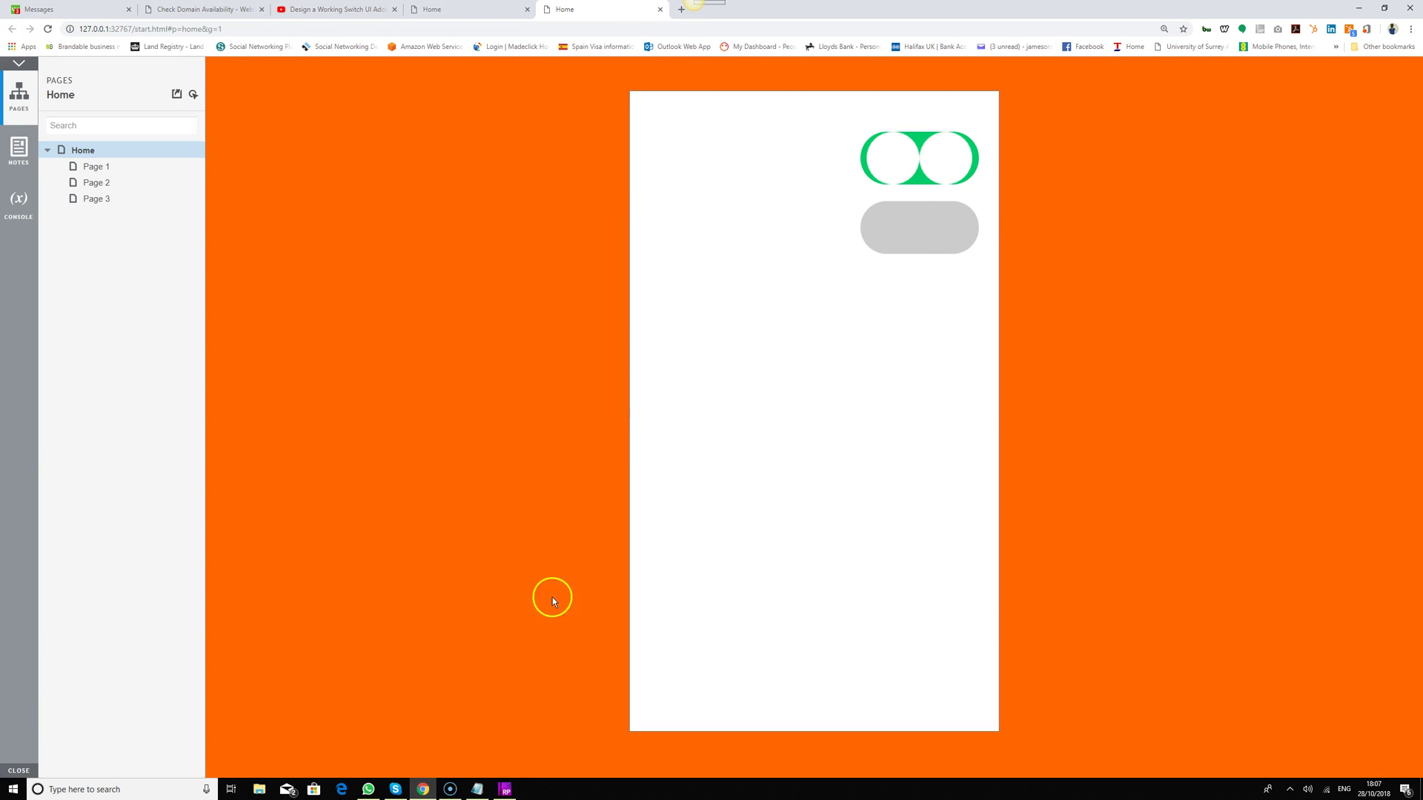
click(505, 789)
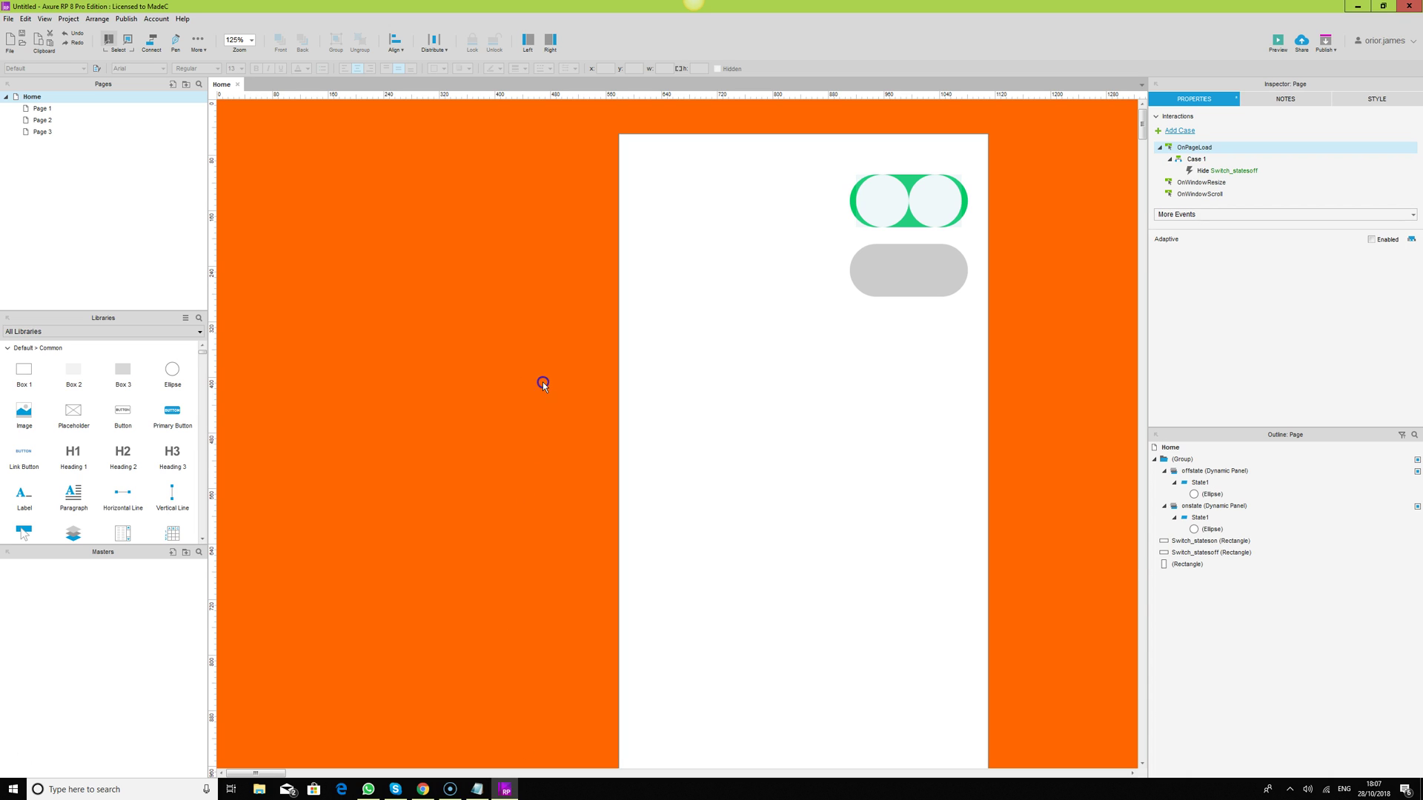
Ungroup the two knob panels and select the onstate panel to add an OnSwipeRight case.
click(938, 250)
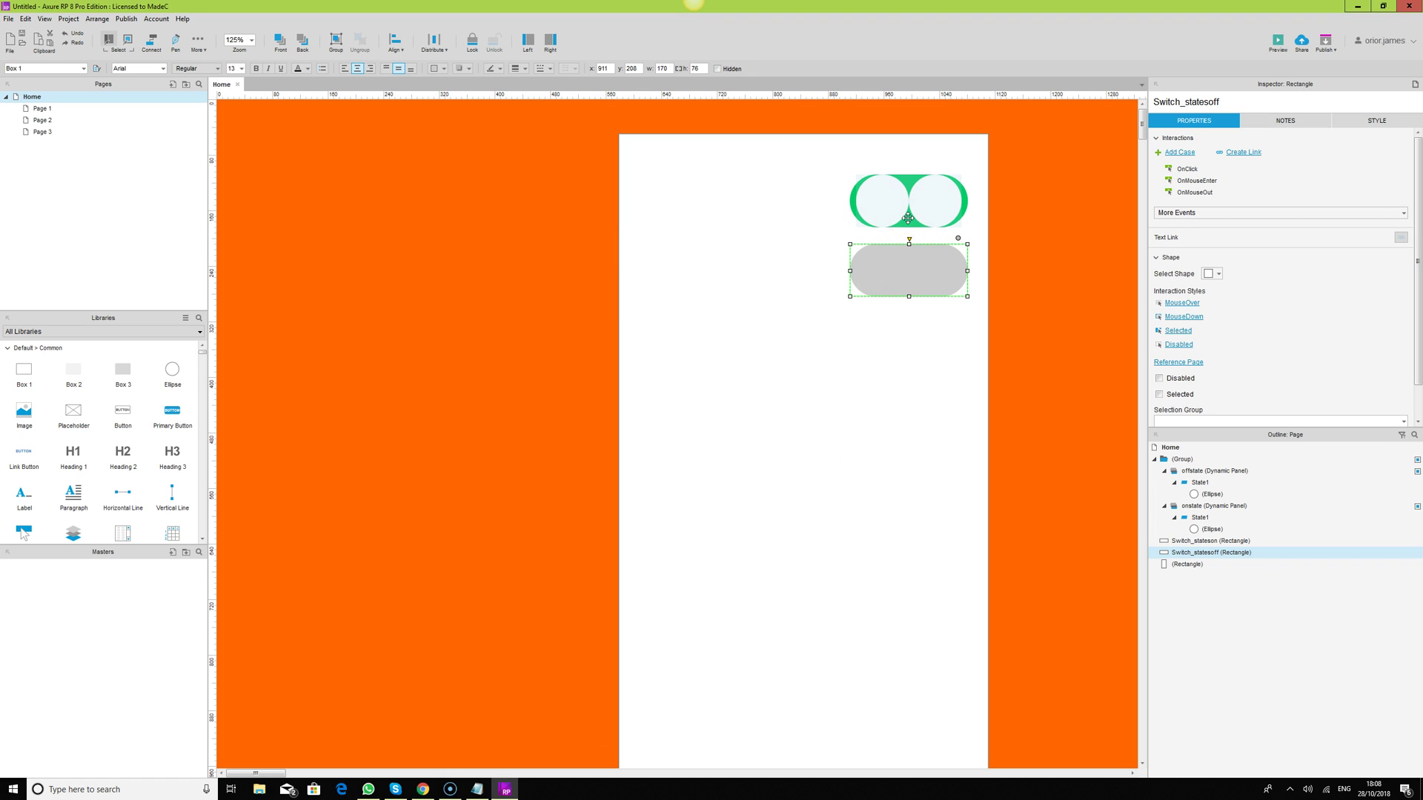
click(887, 200)
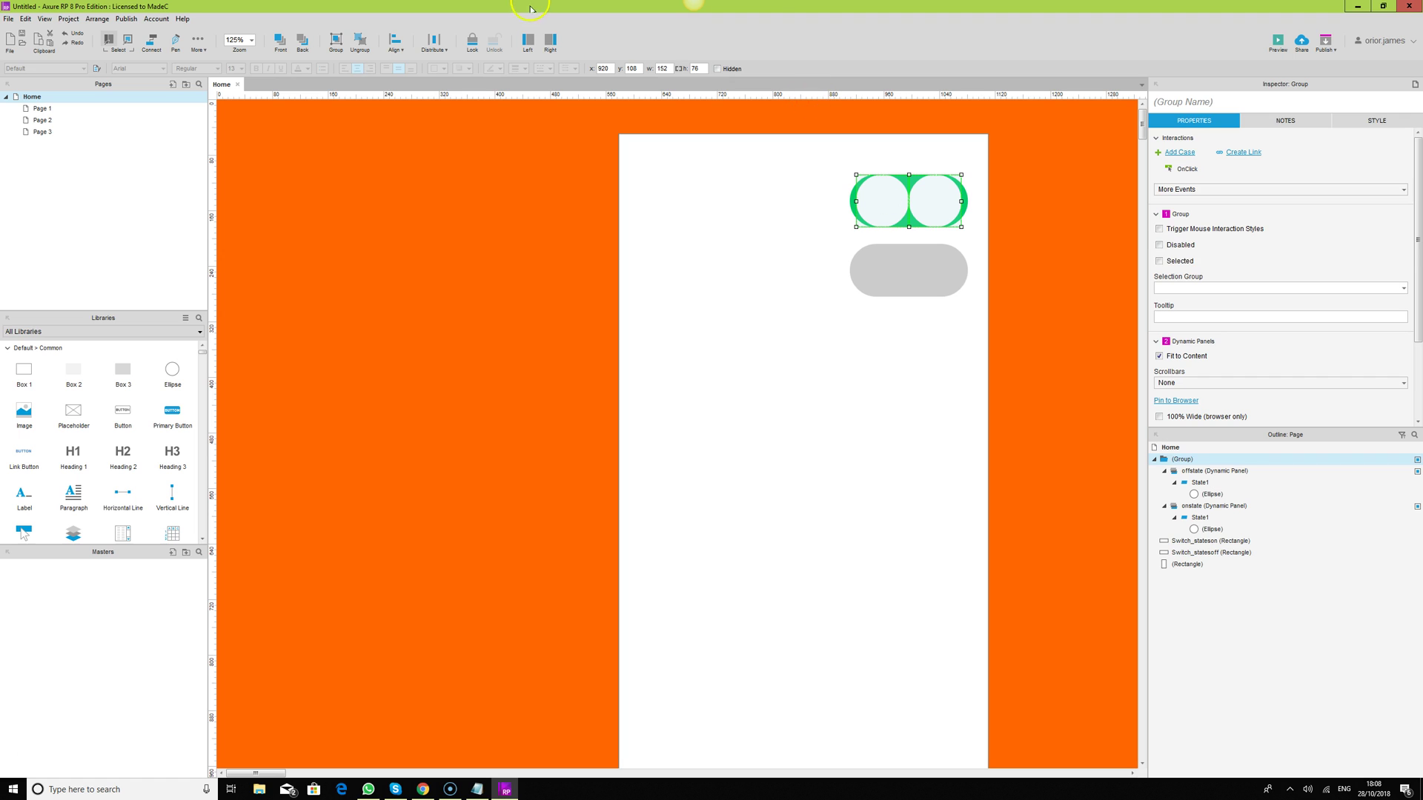
click(359, 43)
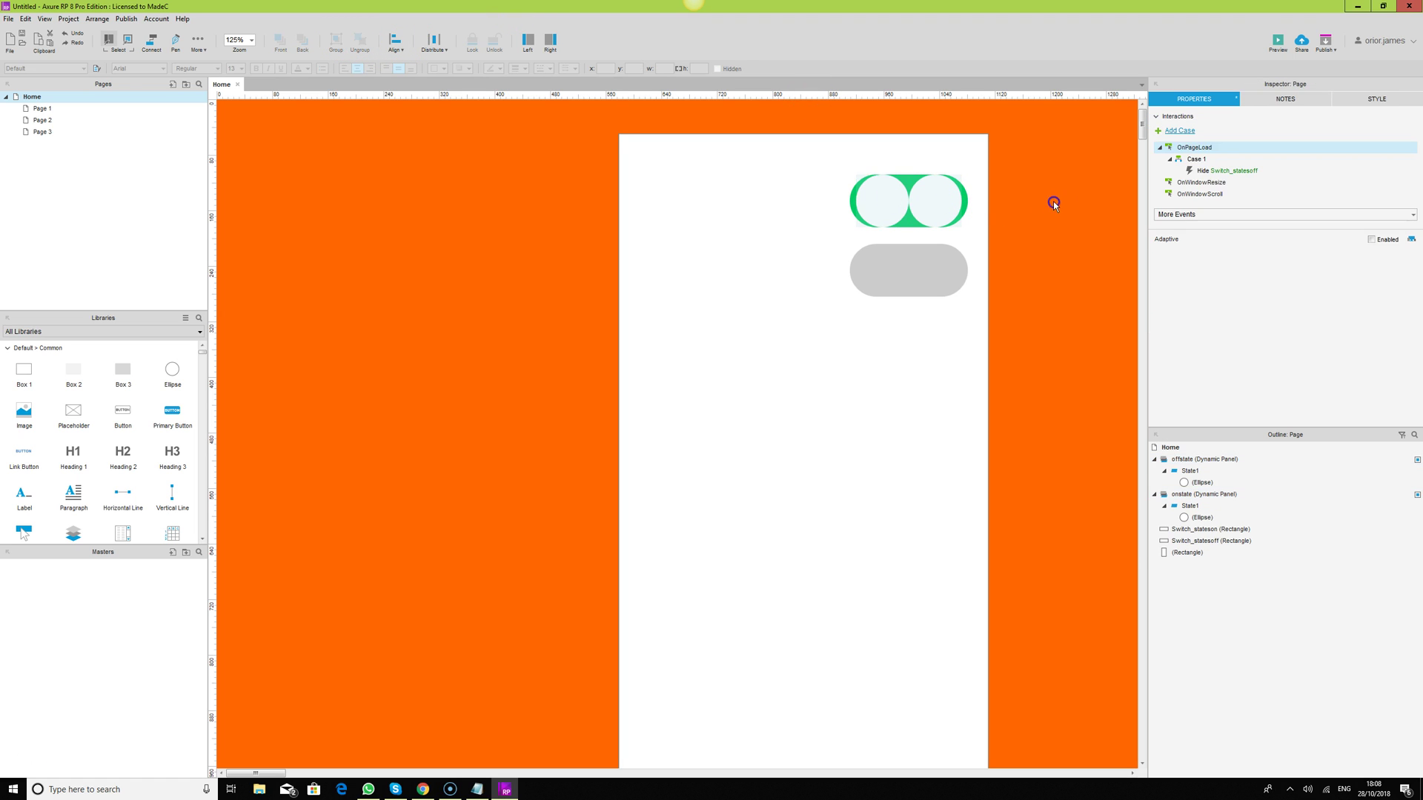
click(882, 194)
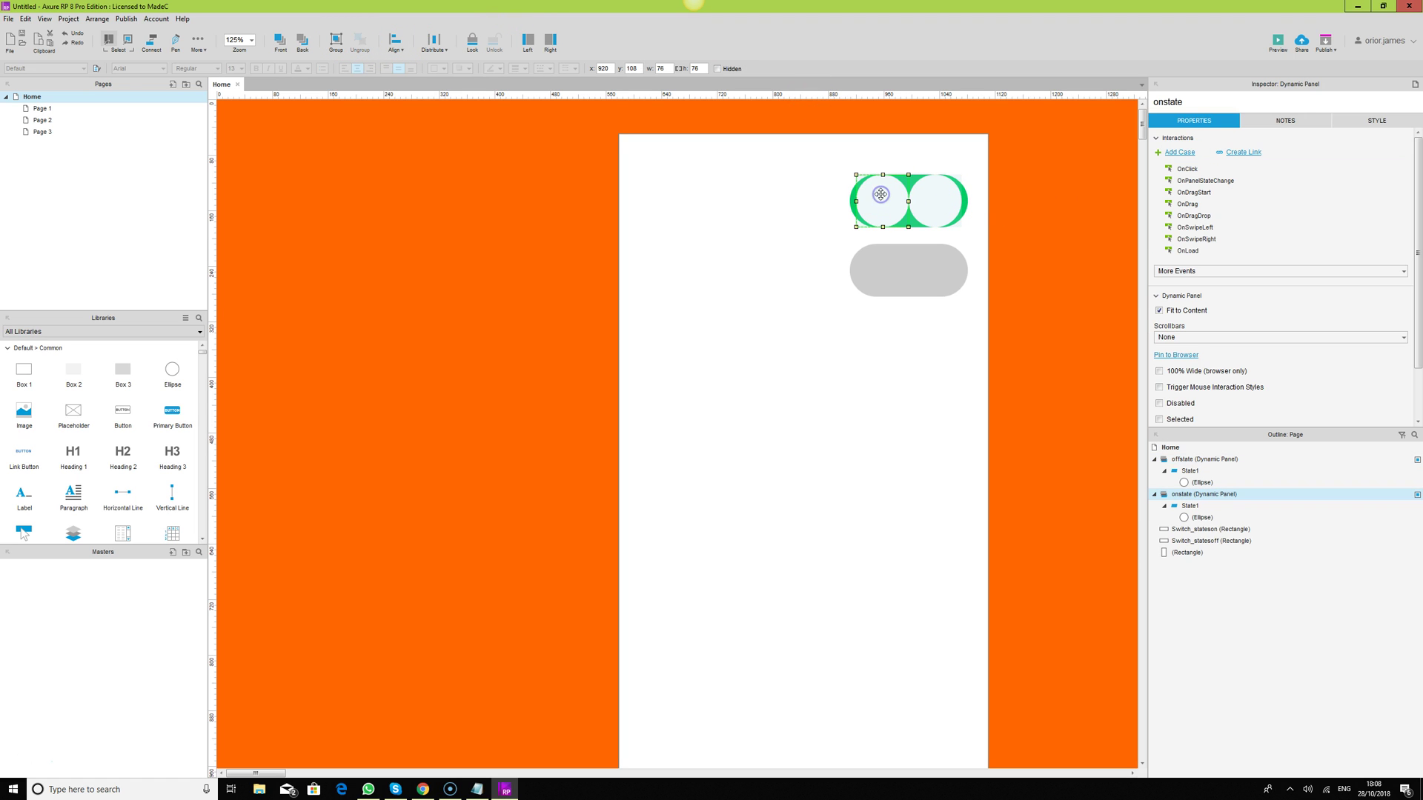
click(962, 205)
Create an OnSwipeRight case on onstate that shows offstate and hides Switch_stateson.
double_click(1196, 239)
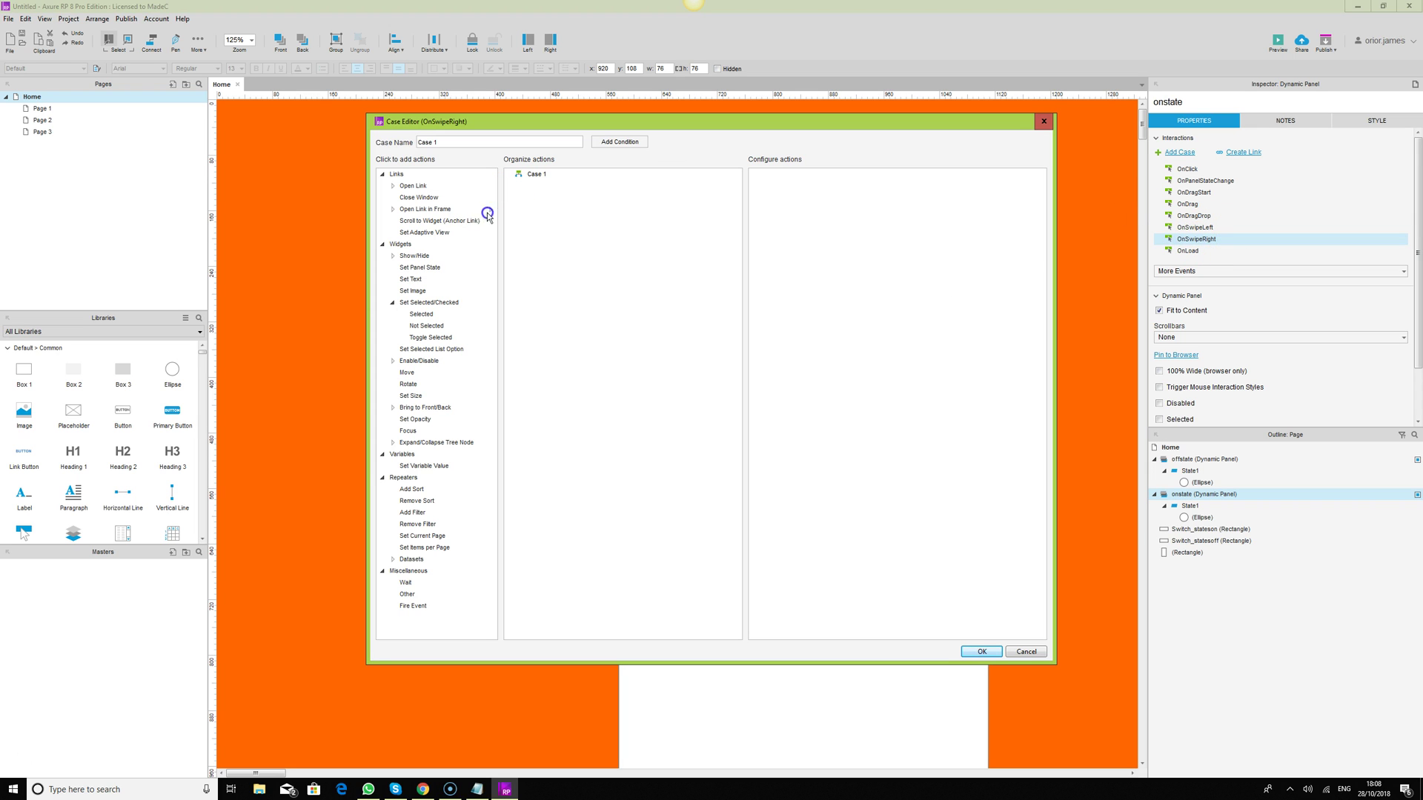
click(416, 257)
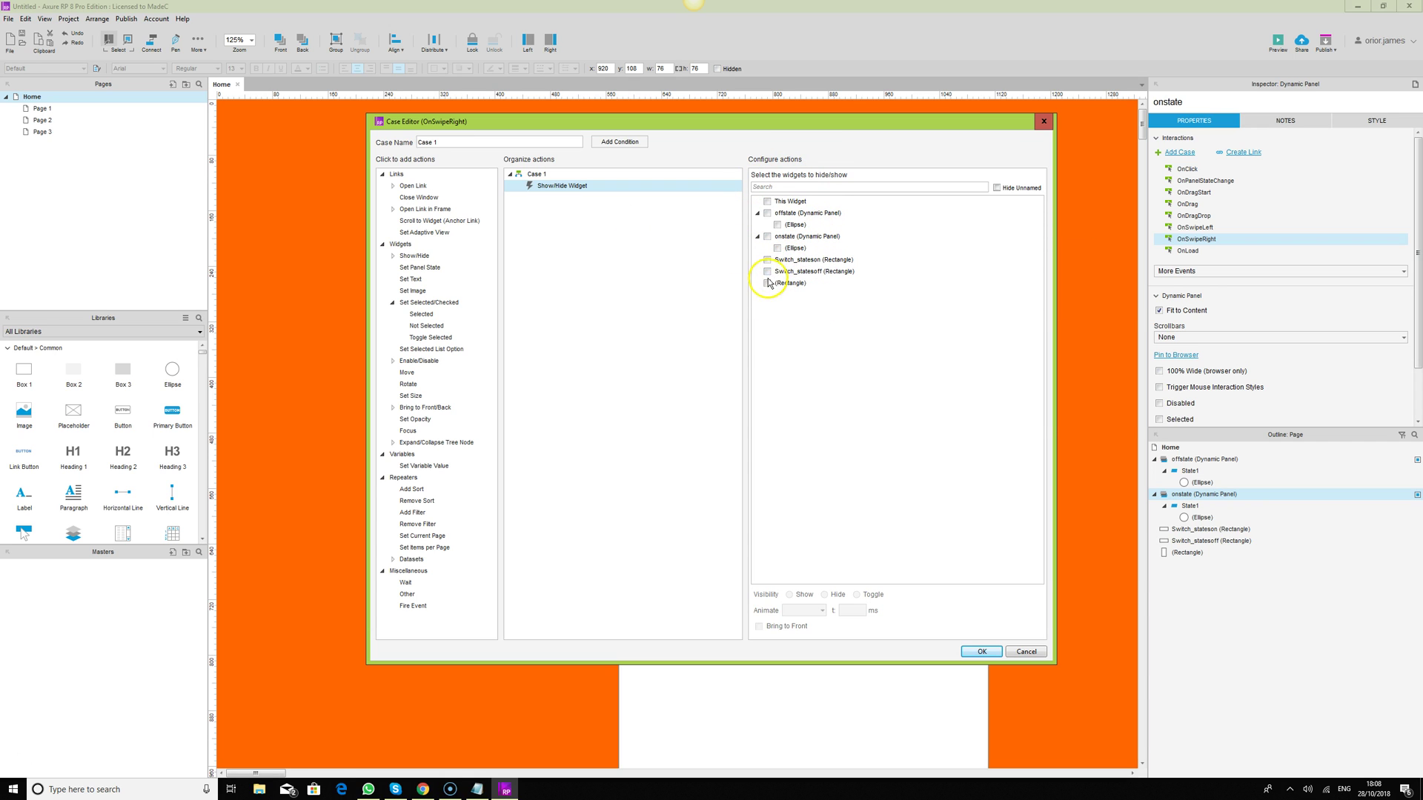
click(768, 214)
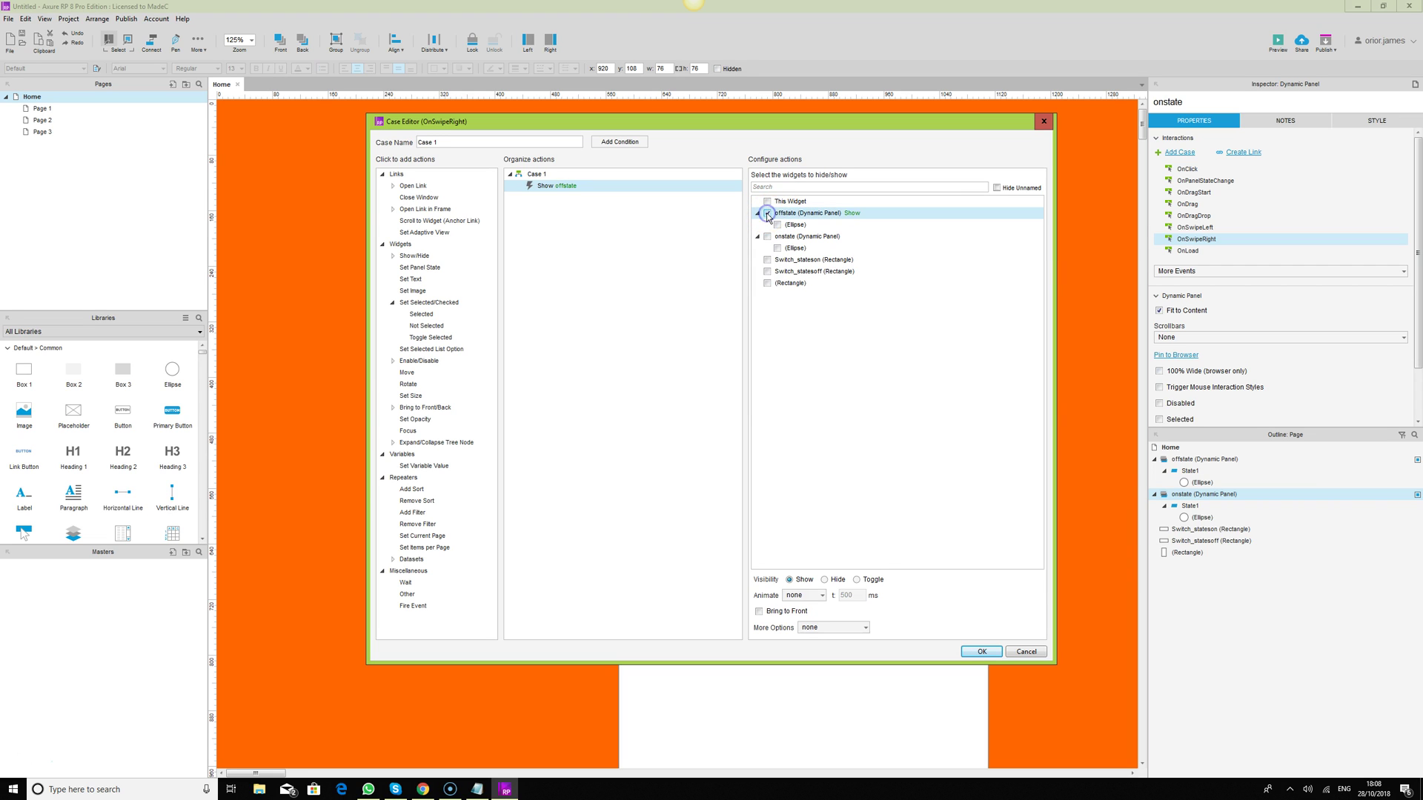
click(424, 258)
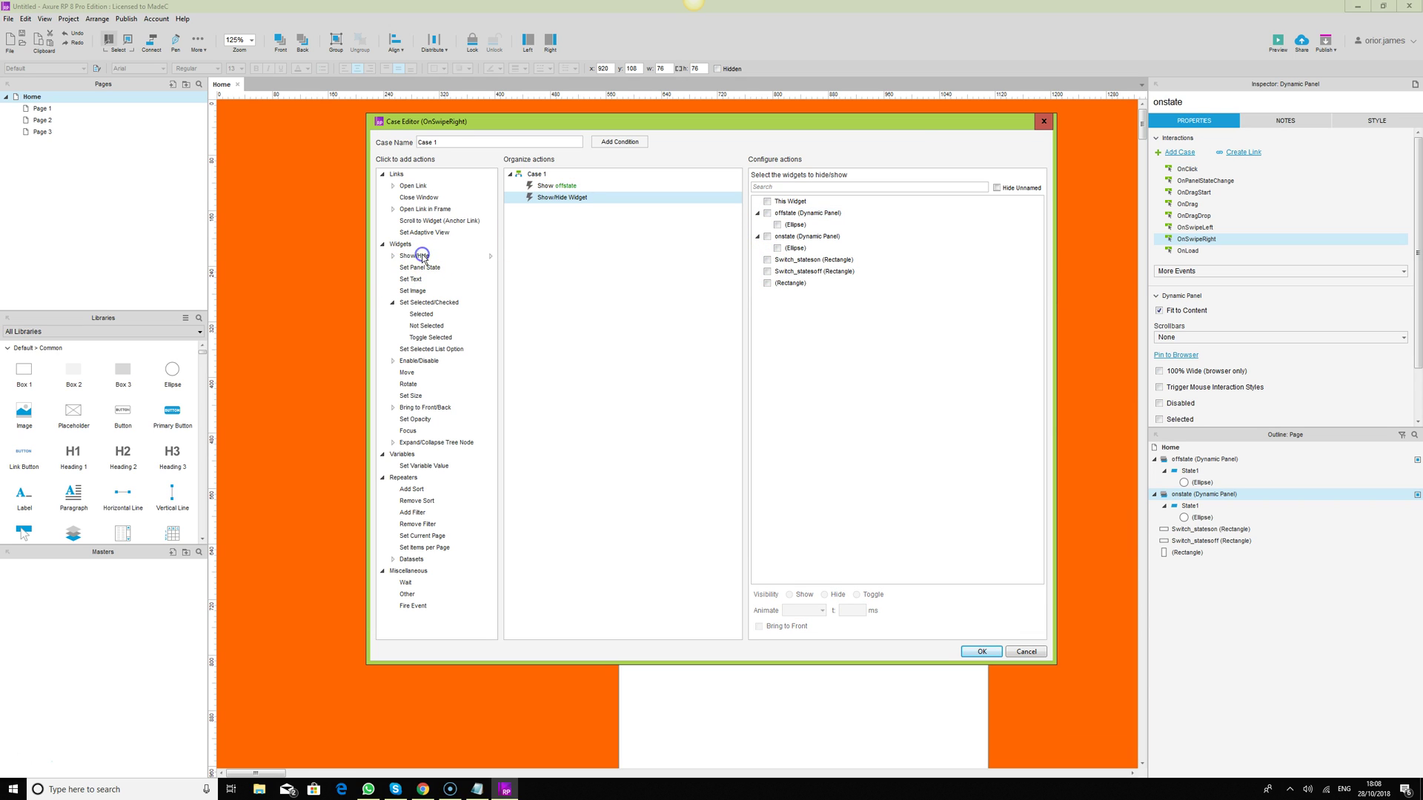
click(767, 260)
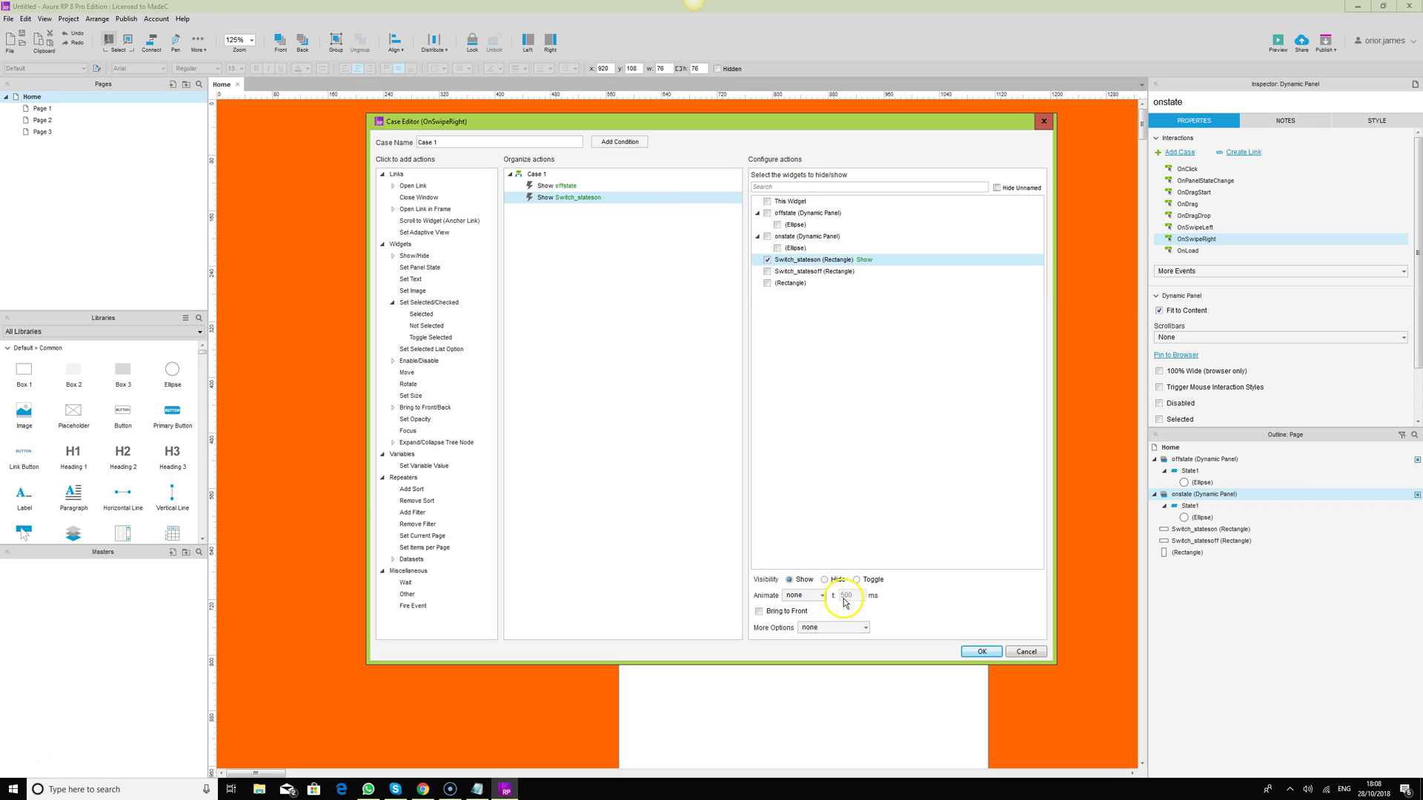
click(825, 579)
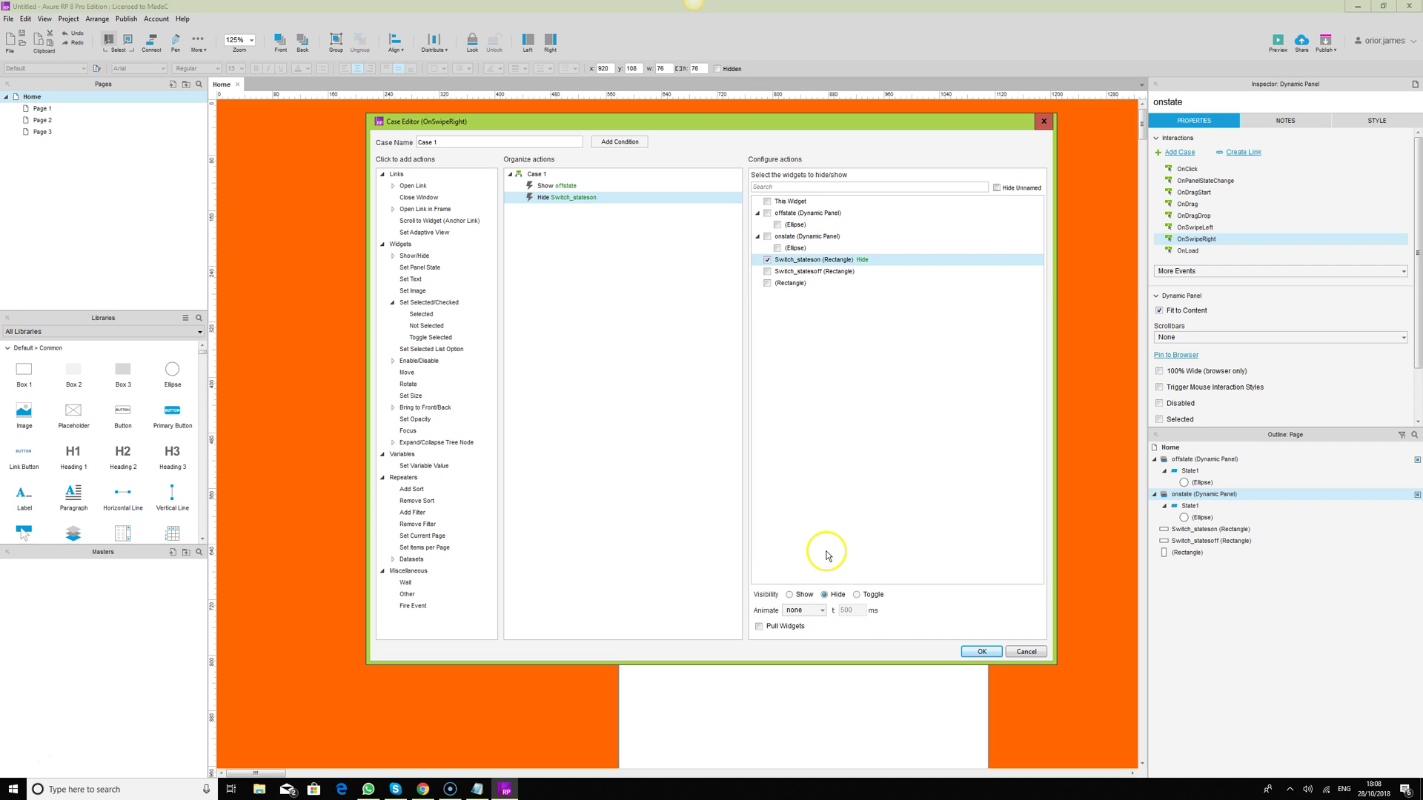
click(982, 651)
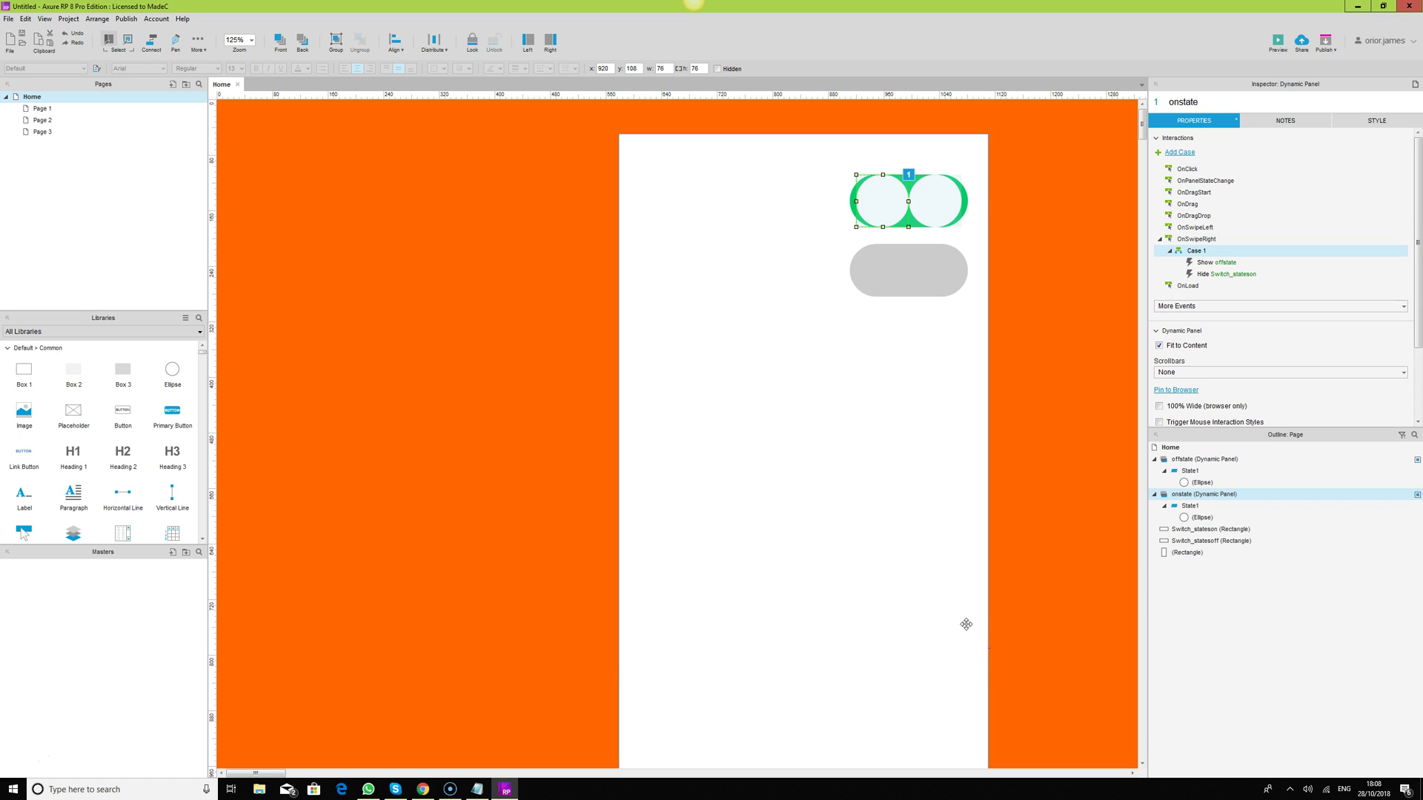
Move the grey Switch_statesoff bar up to y:108 over the toggle.
click(1018, 253)
click(911, 287)
drag(914, 278, 917, 215)
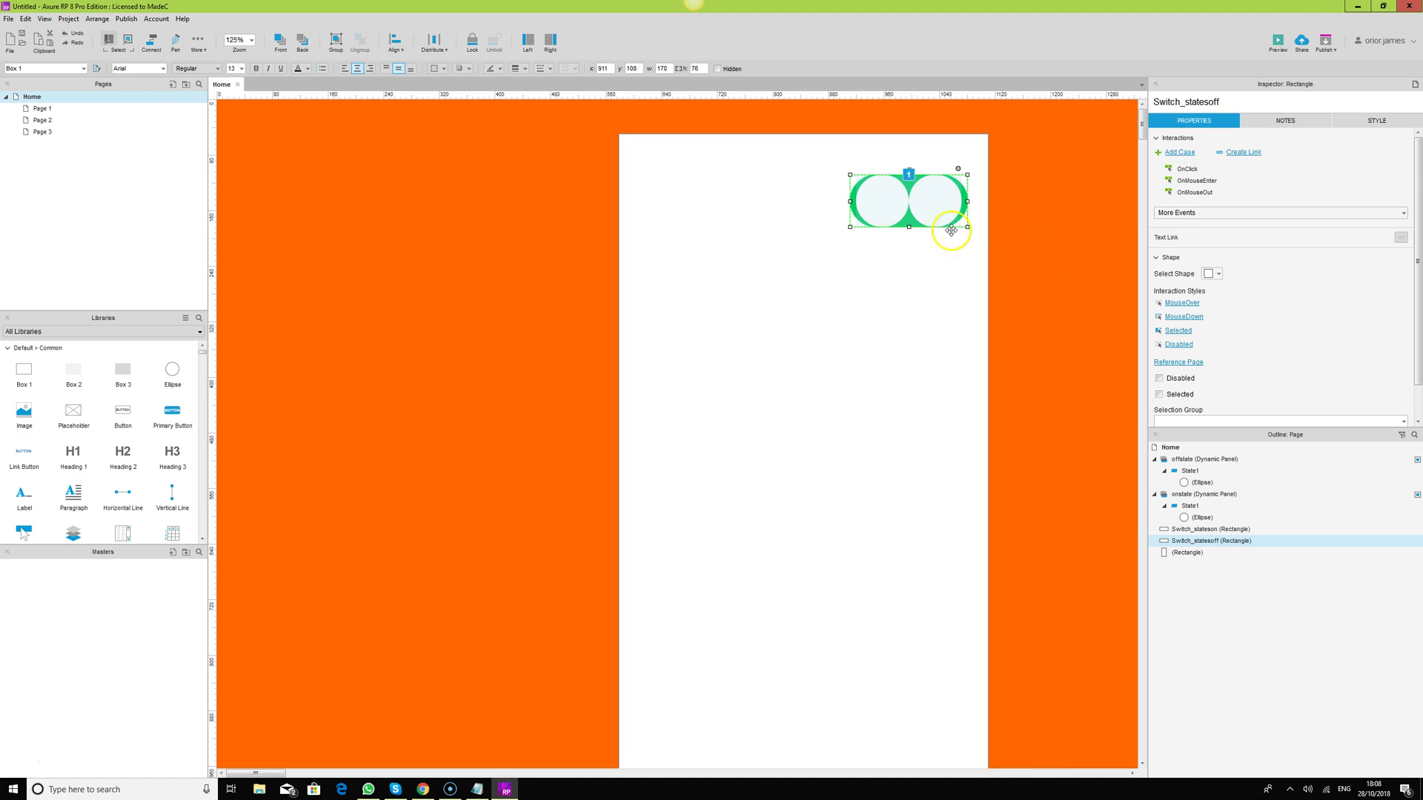
Reload the Chrome prototype preview to check the switch, then return to Axure.
click(1040, 268)
click(434, 791)
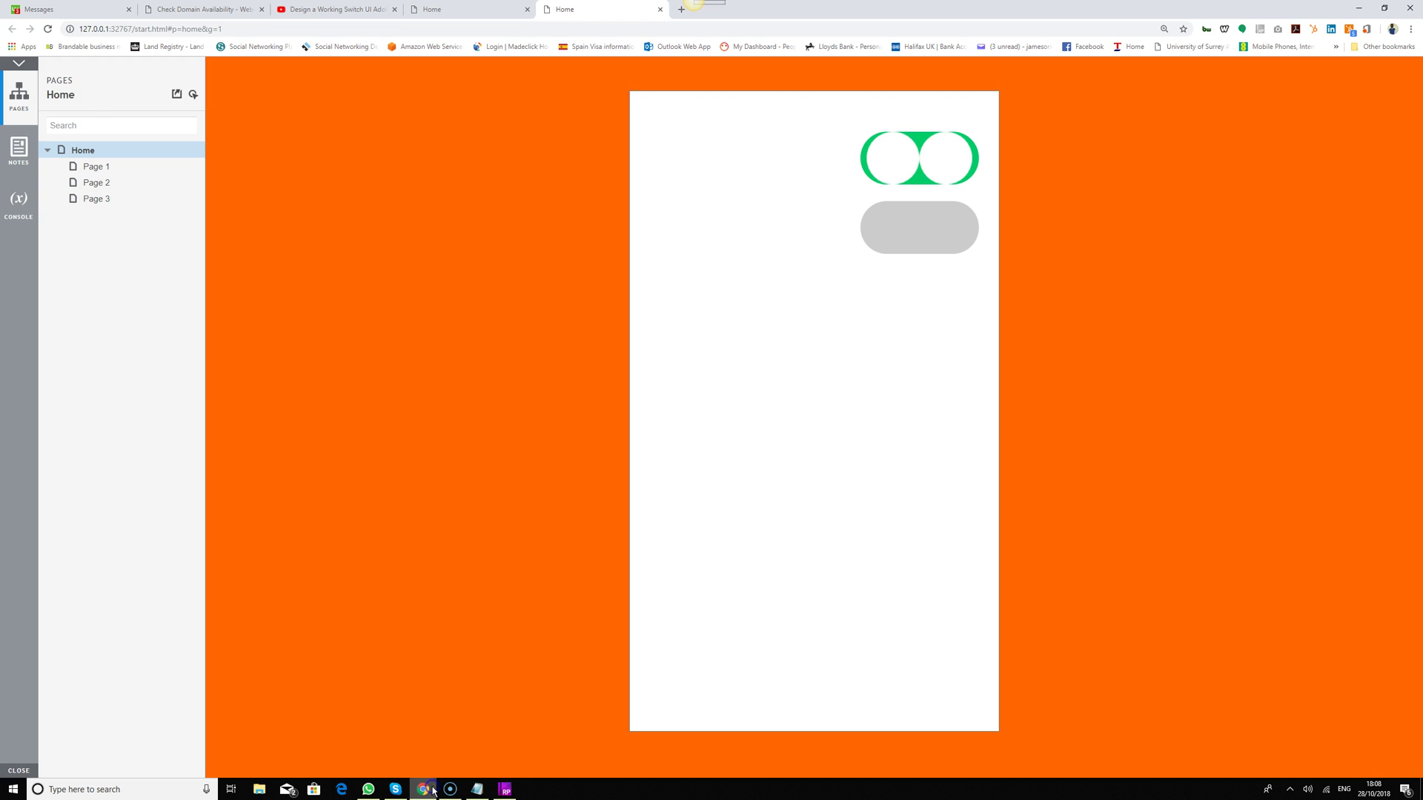
click(50, 29)
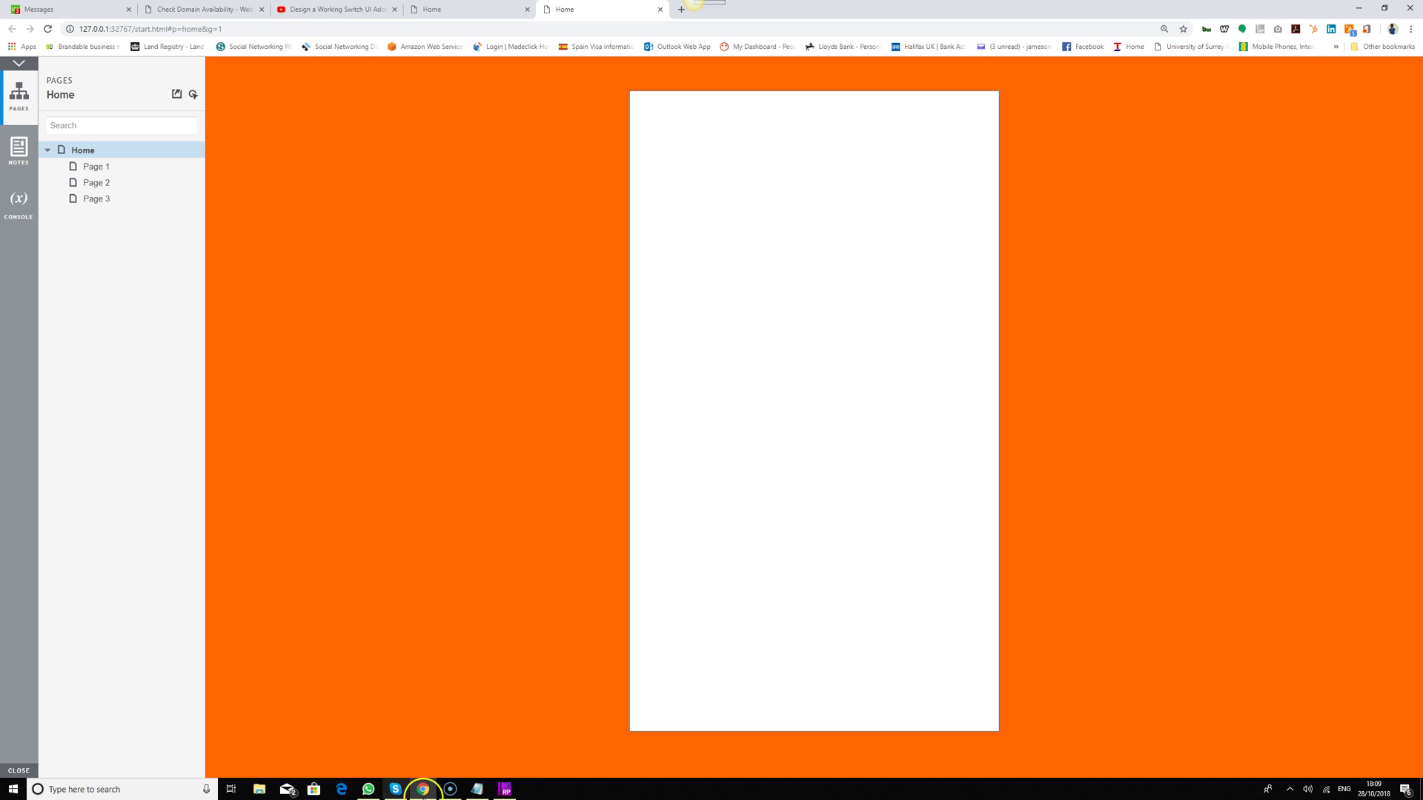
click(506, 789)
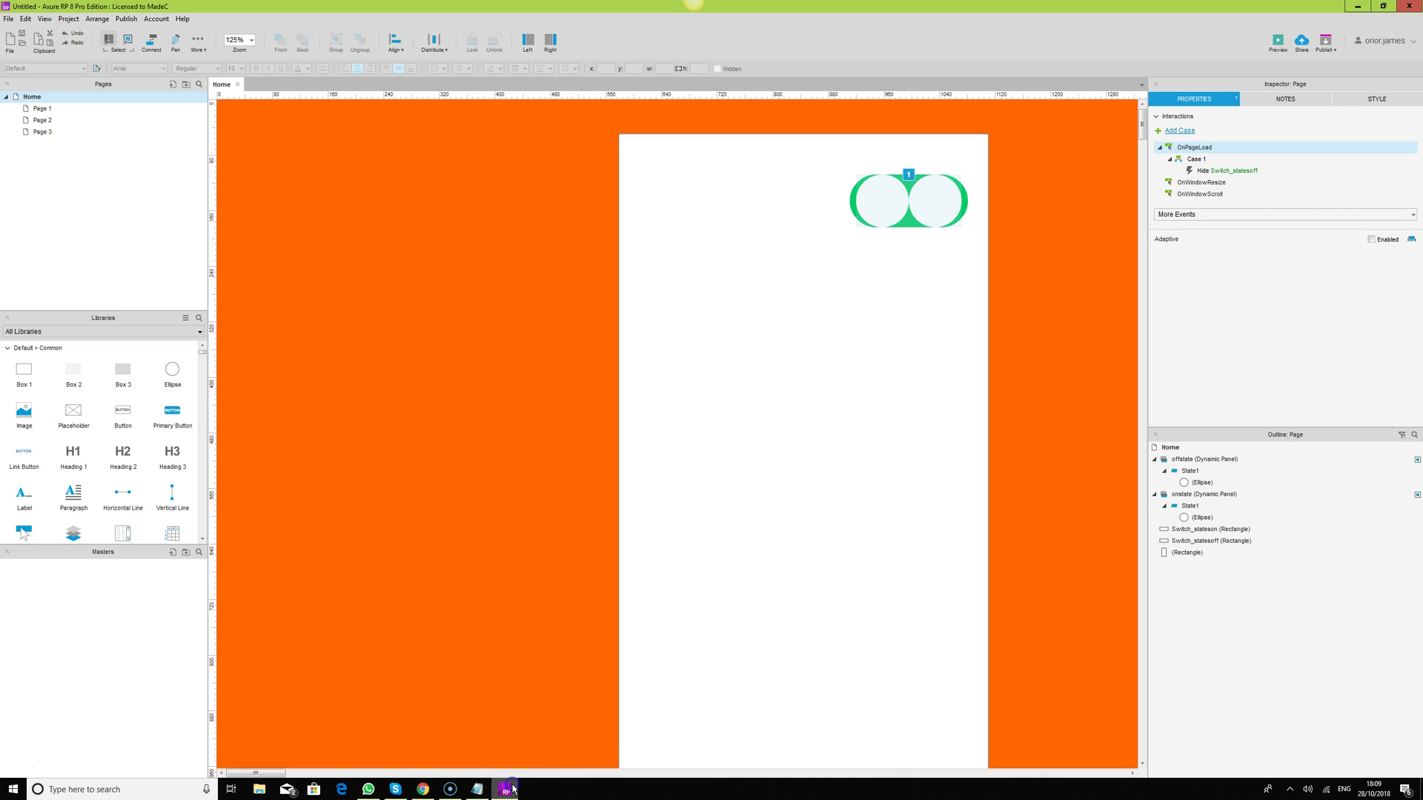
Add a Show Switch_statesoff action to the onstate panel's OnSwipeRight case.
click(883, 206)
double_click(1204, 274)
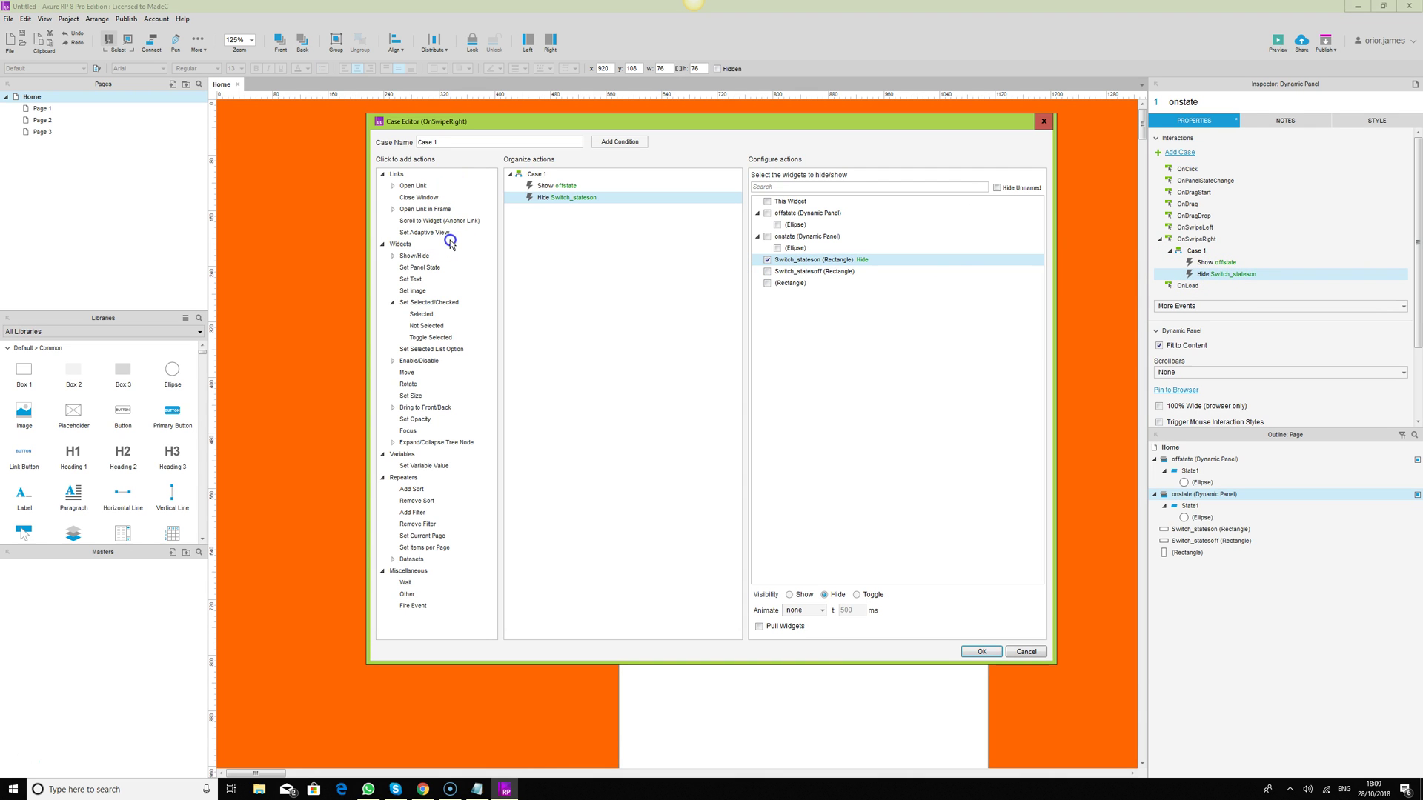
click(414, 256)
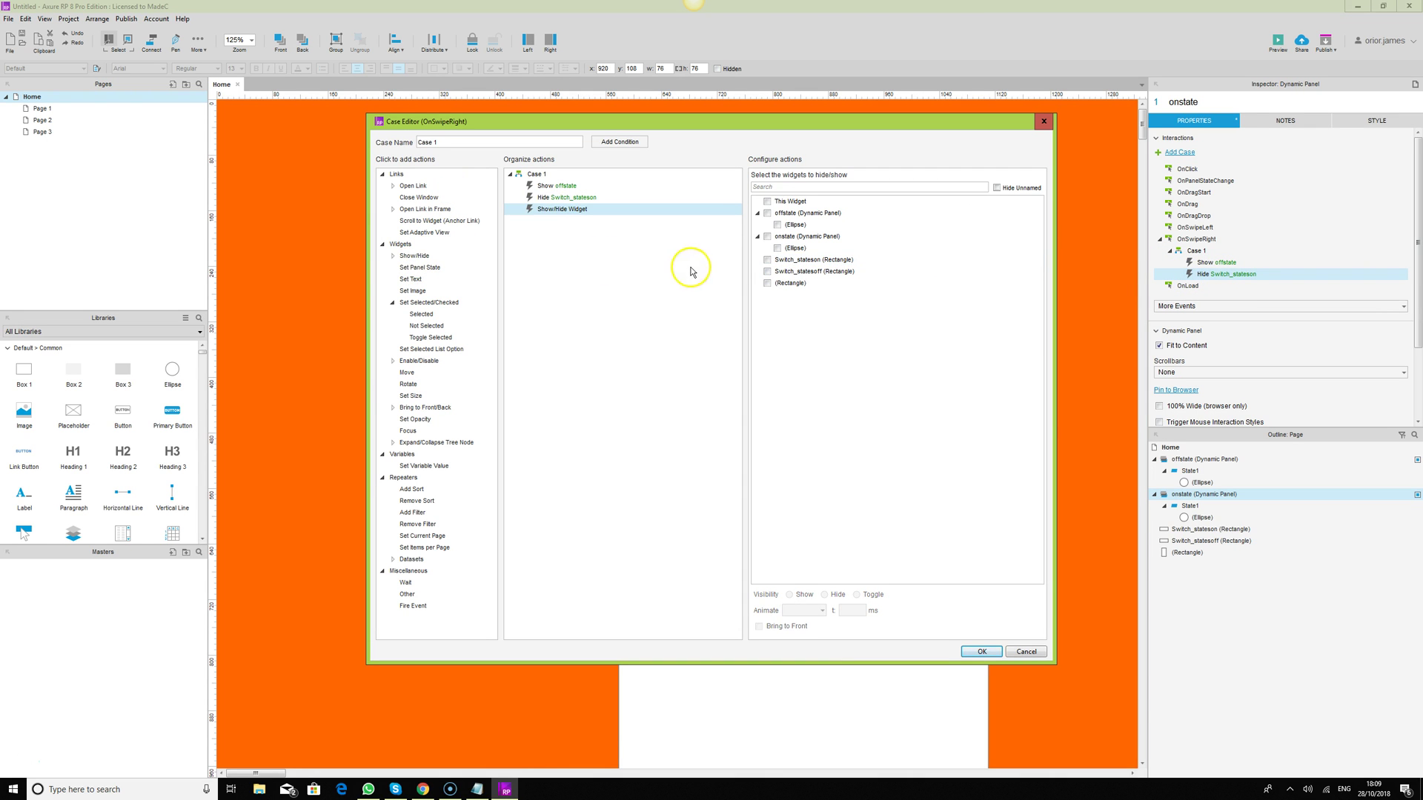
click(768, 273)
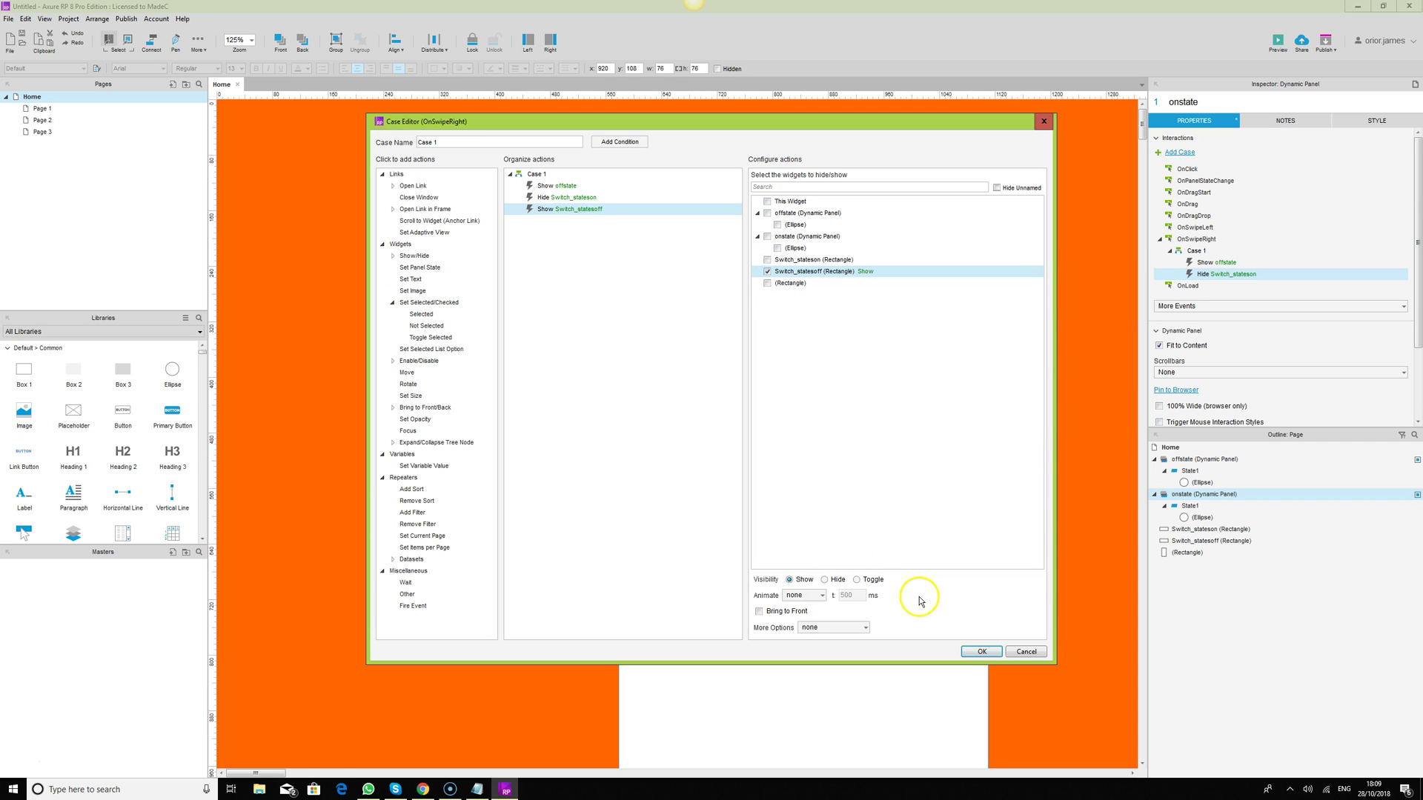
Save the case changes and preview the prototype in Chrome with F5.
click(982, 652)
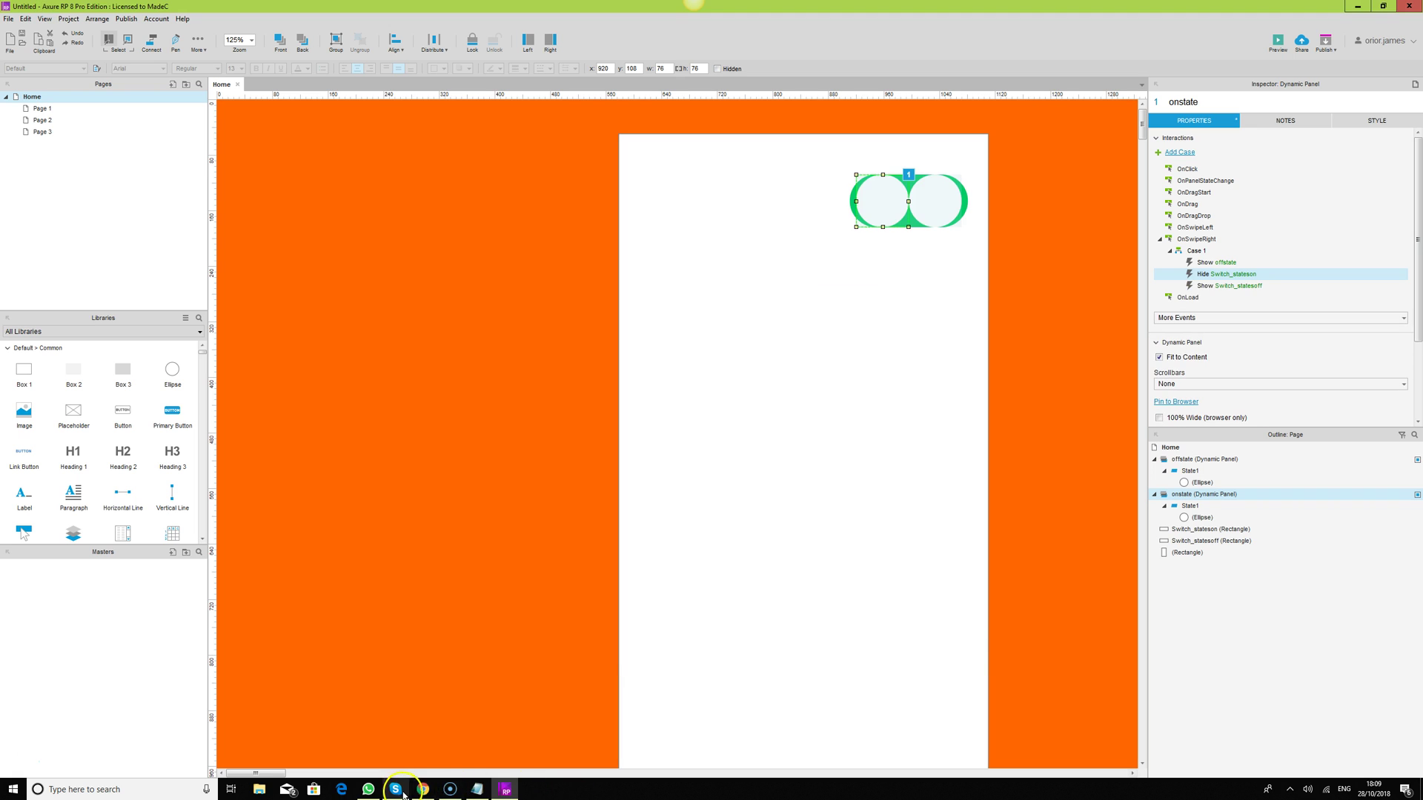
key(F5)
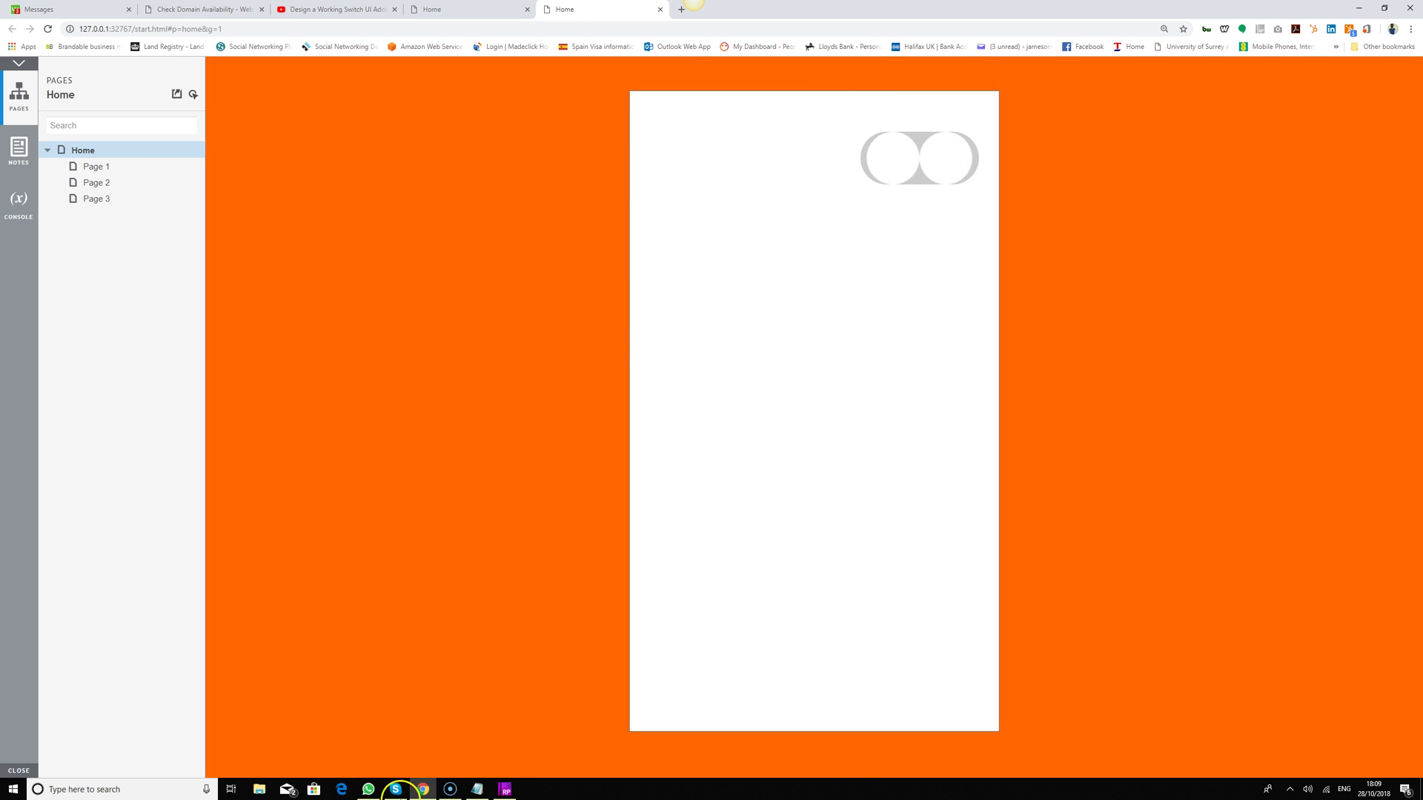
Back in Axure, inspect the offstate and onstate panels, then show the Home page's interactions.
click(505, 787)
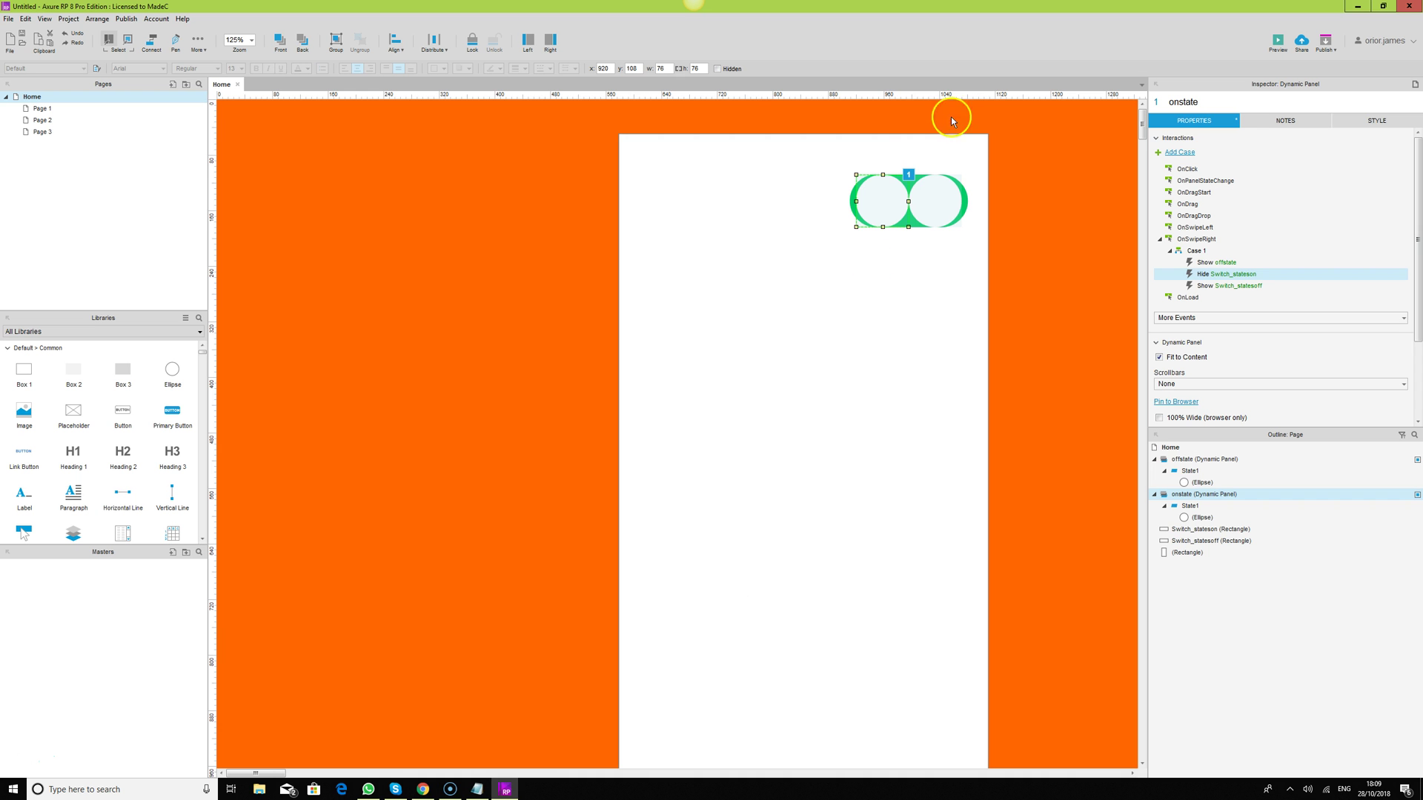
click(937, 199)
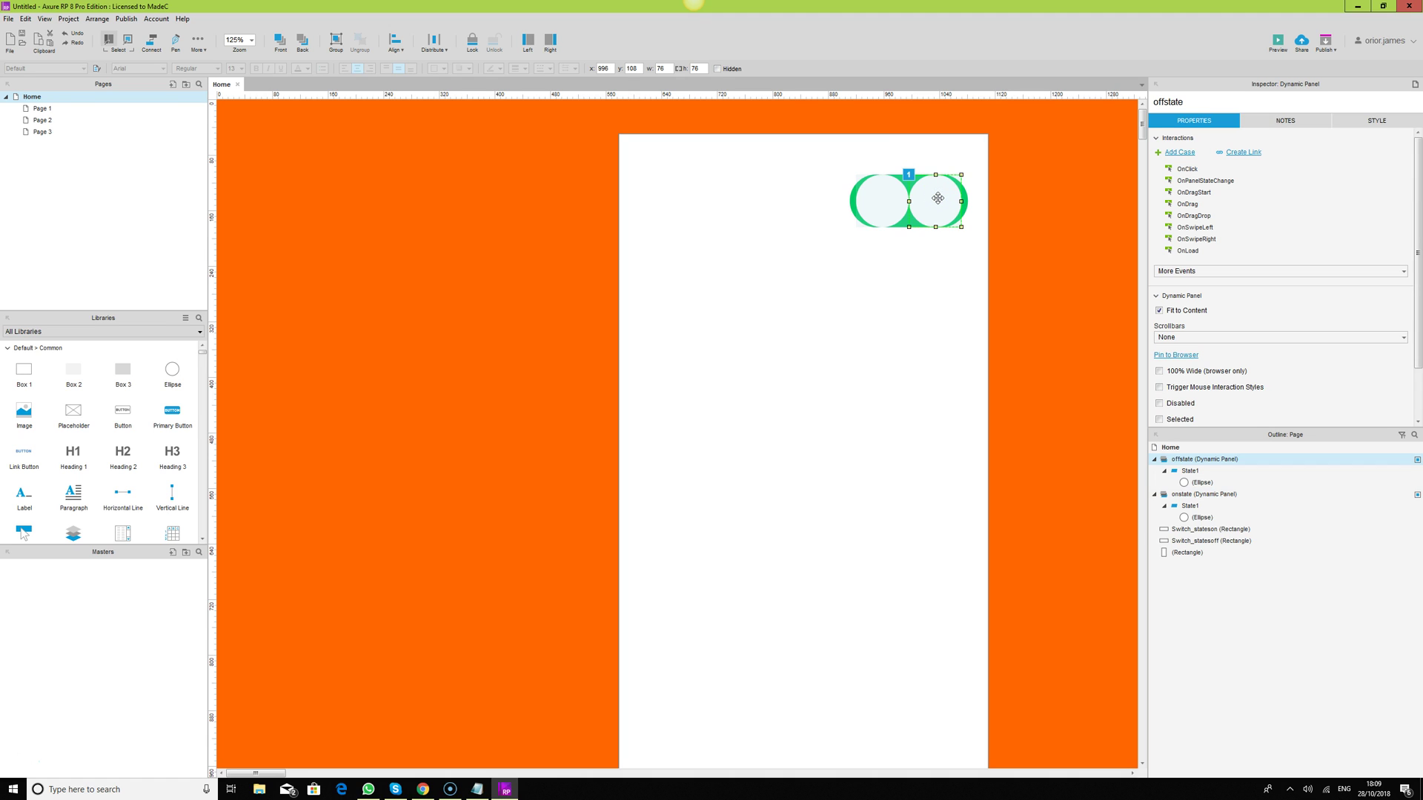
click(879, 200)
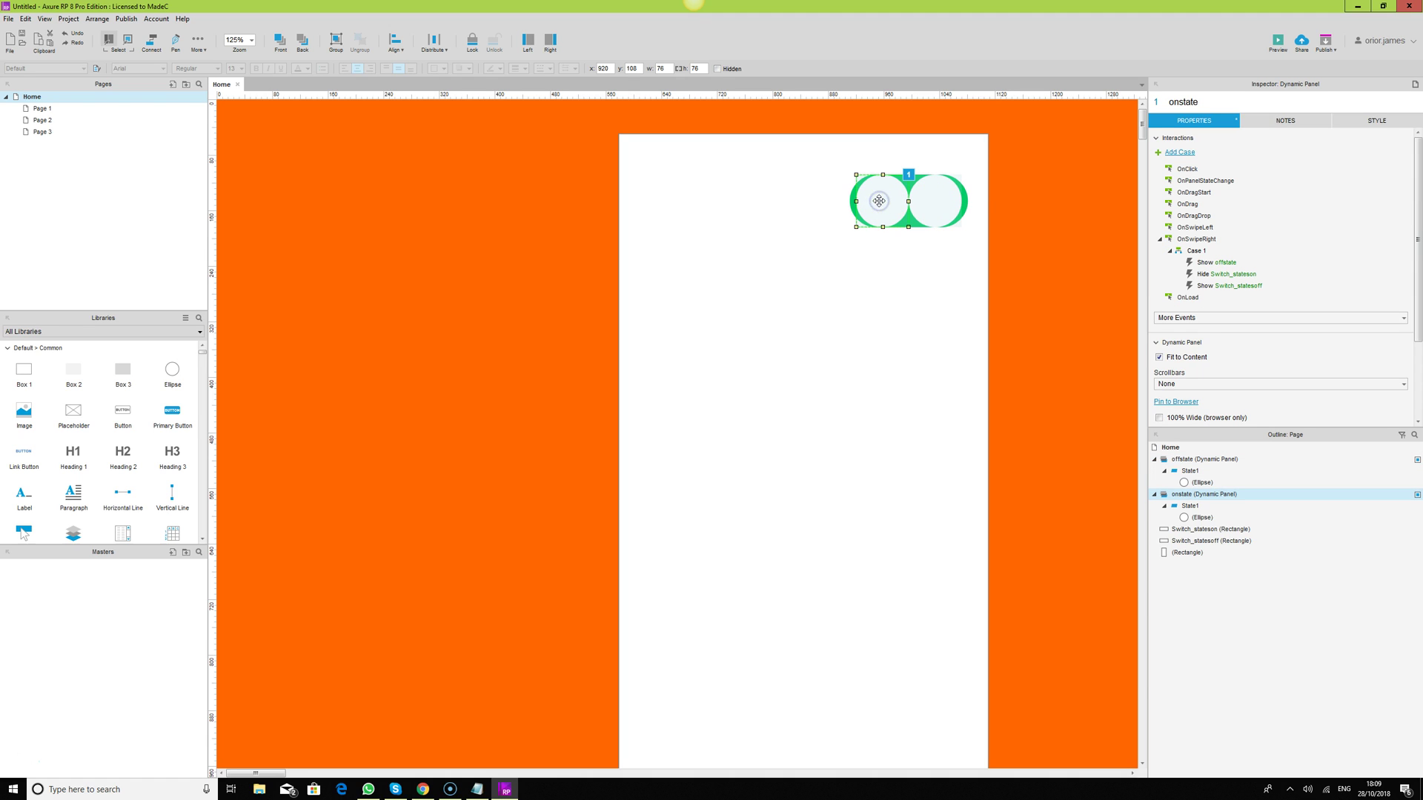
click(868, 206)
click(939, 206)
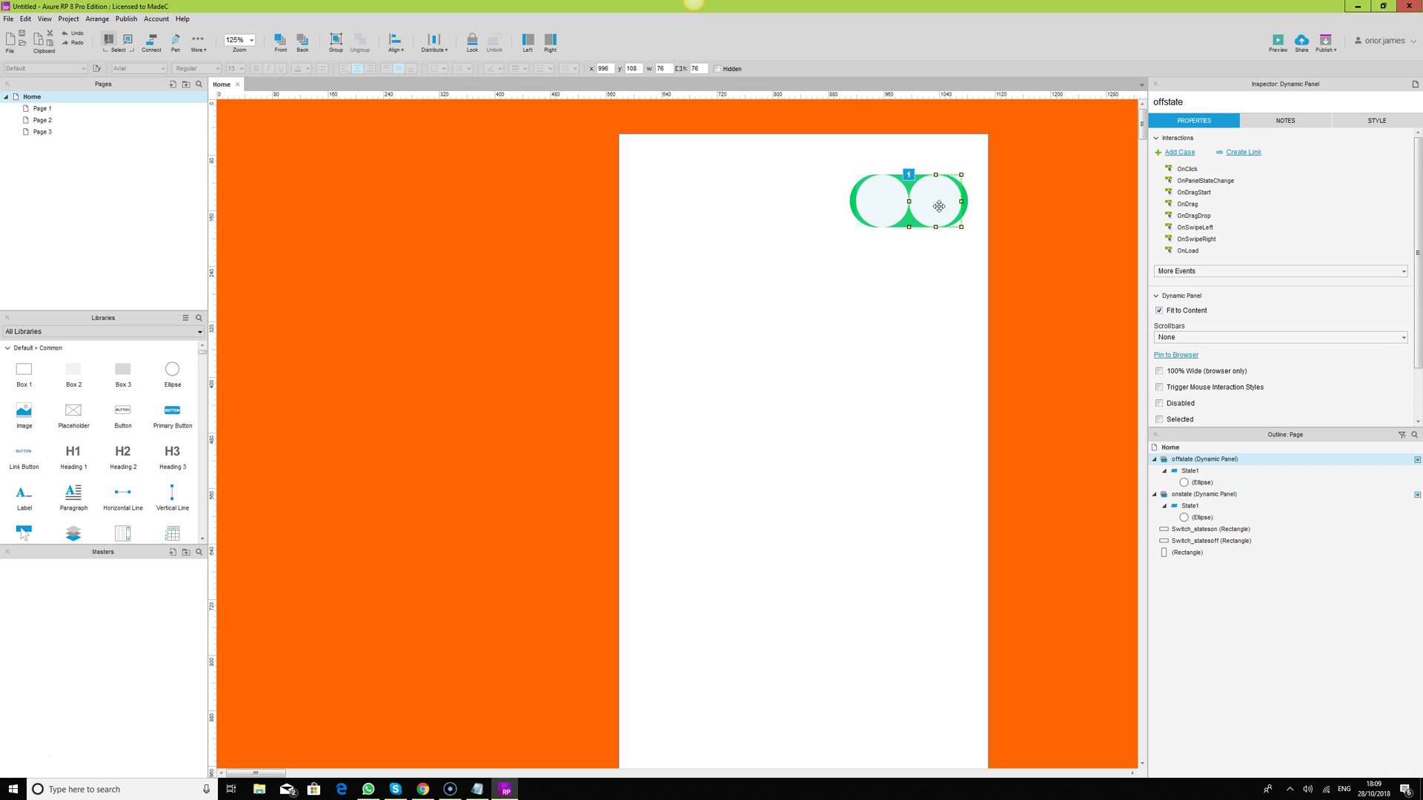
click(1088, 243)
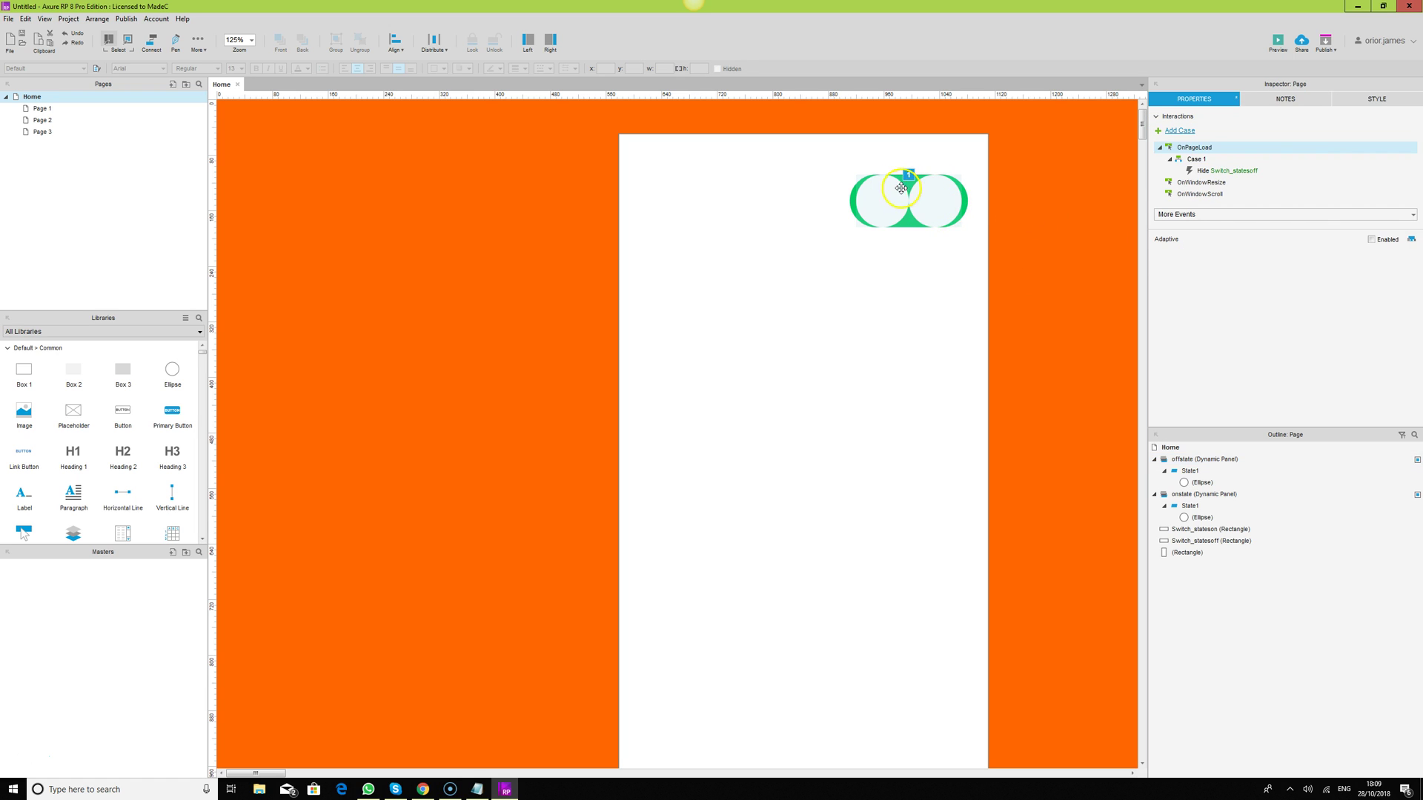
Add a Hide offstate action to the Home page's OnPageLoad Case 1.
double_click(1197, 160)
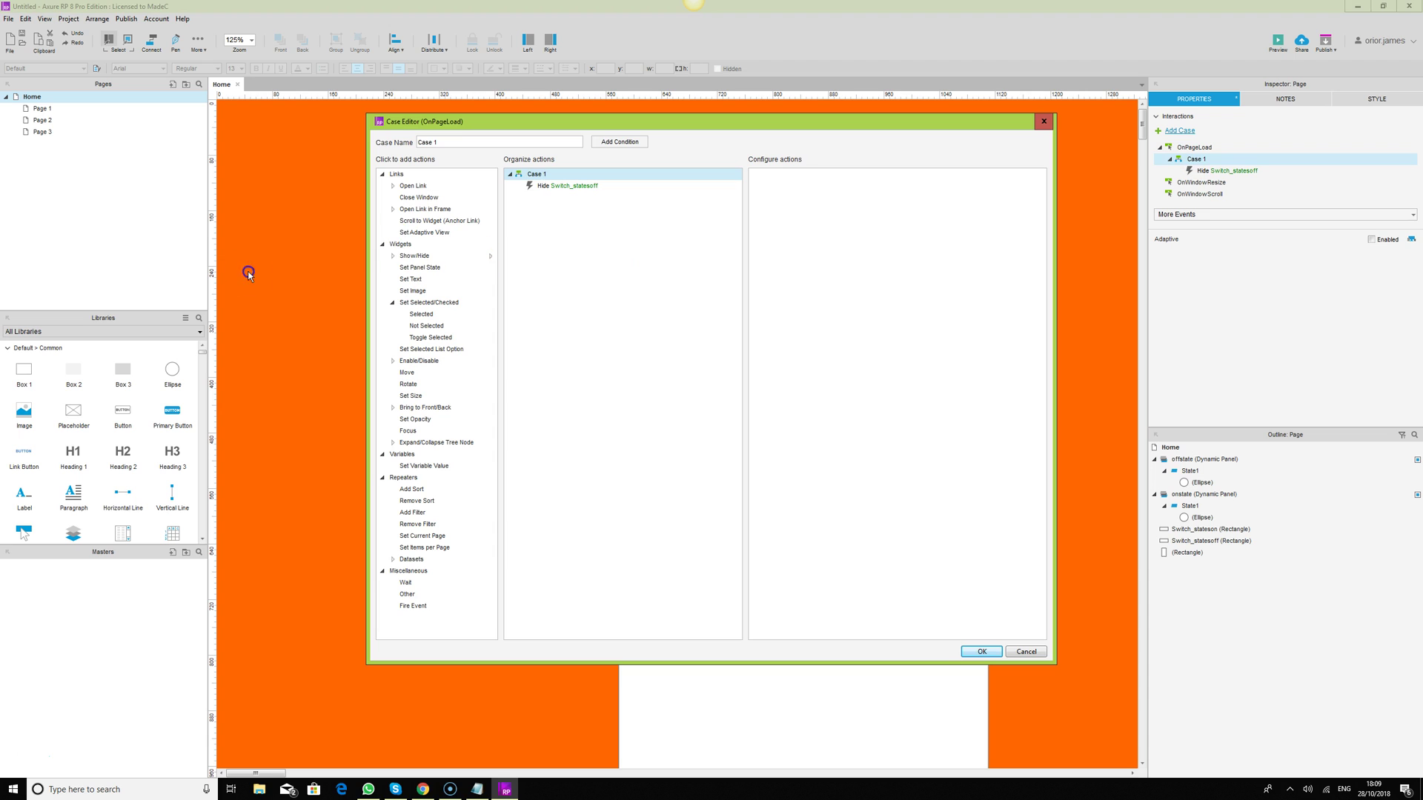
click(419, 257)
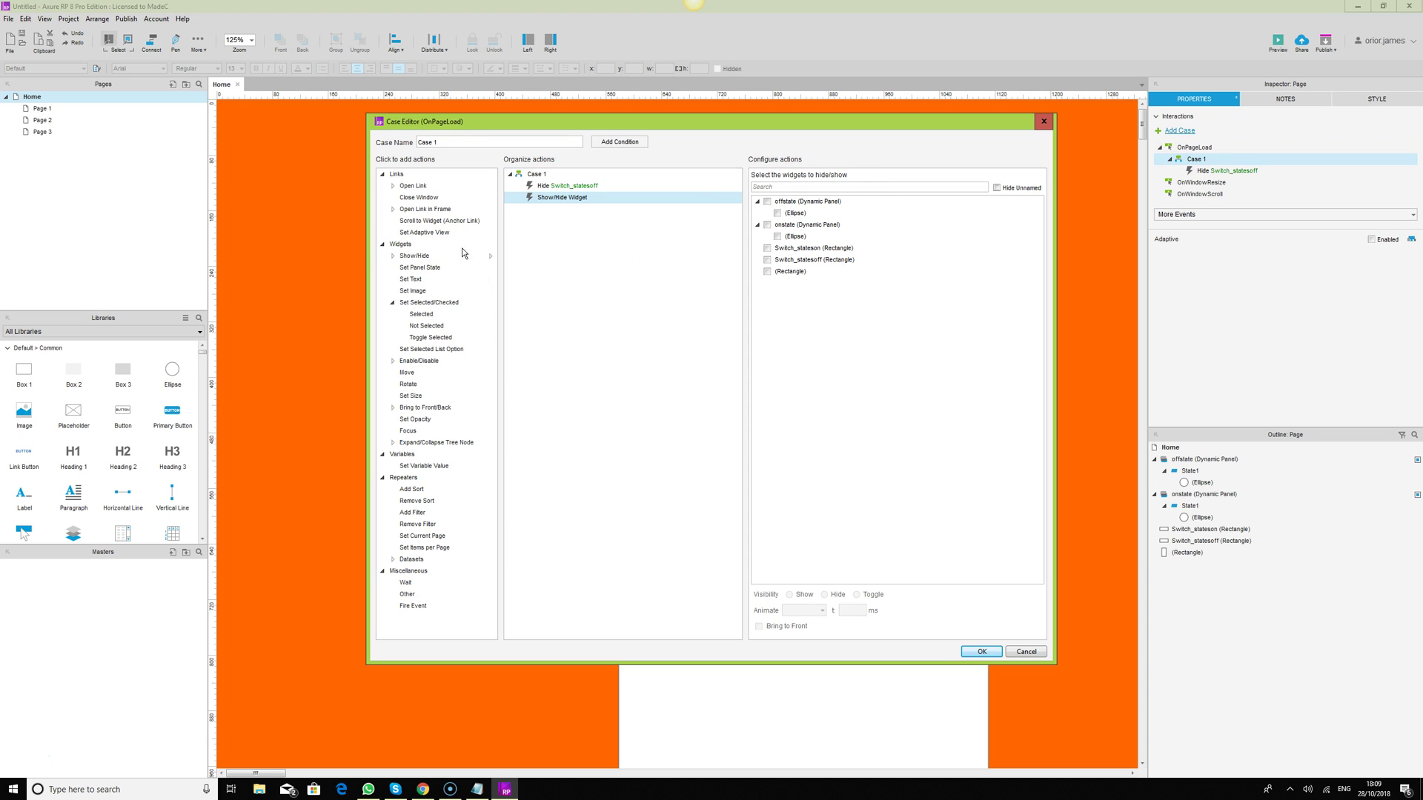
click(768, 202)
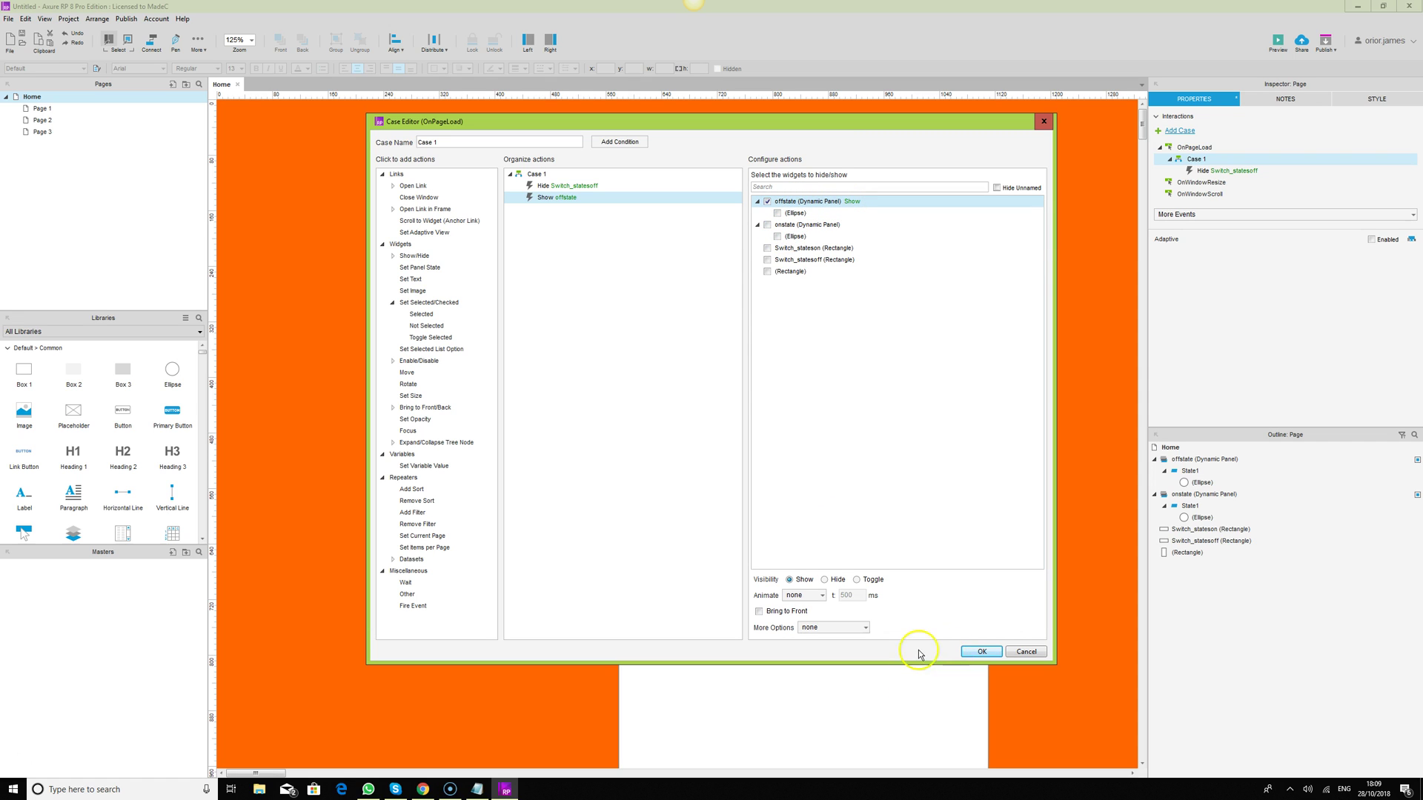
click(824, 579)
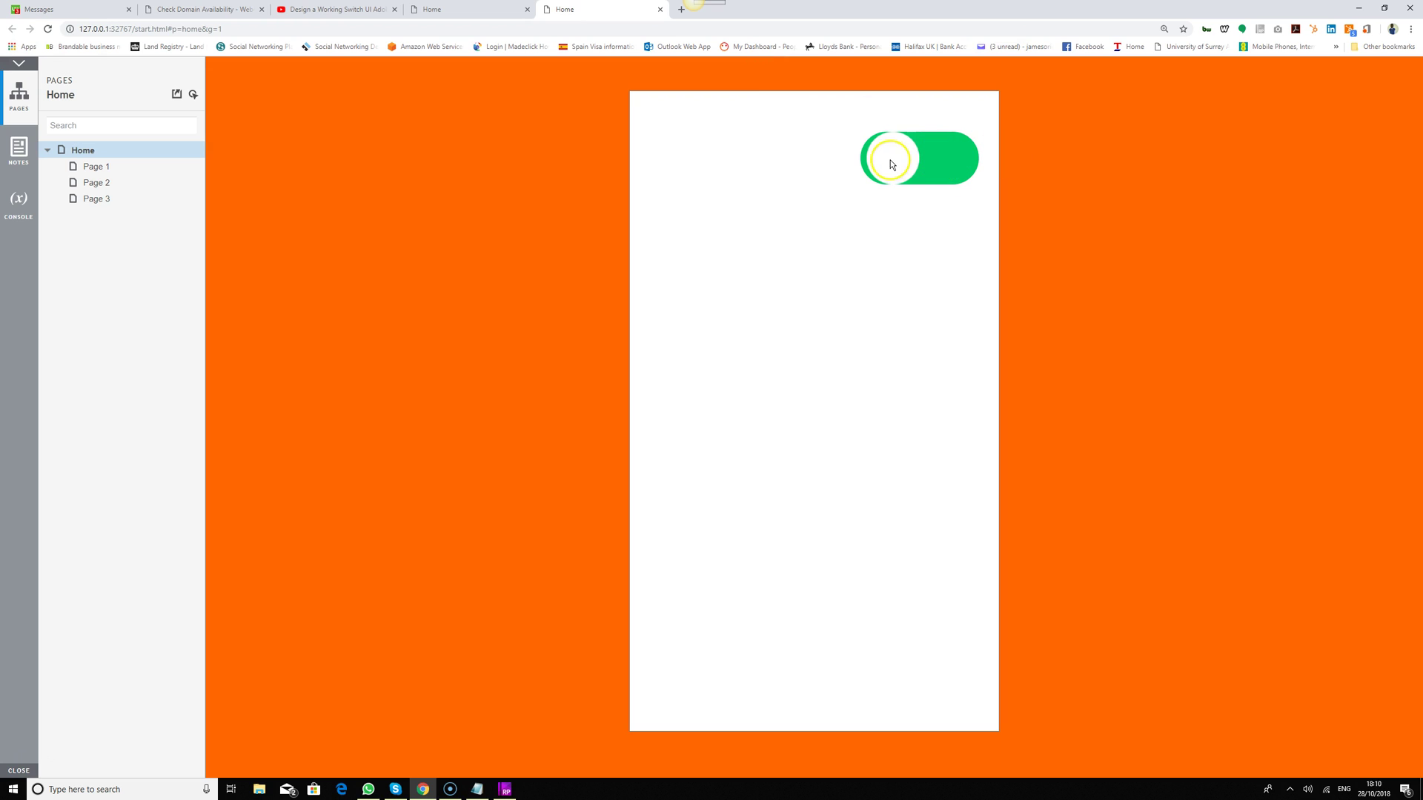
Swipe the previewed switch knob right so the switch turns grey.
drag(891, 162, 962, 158)
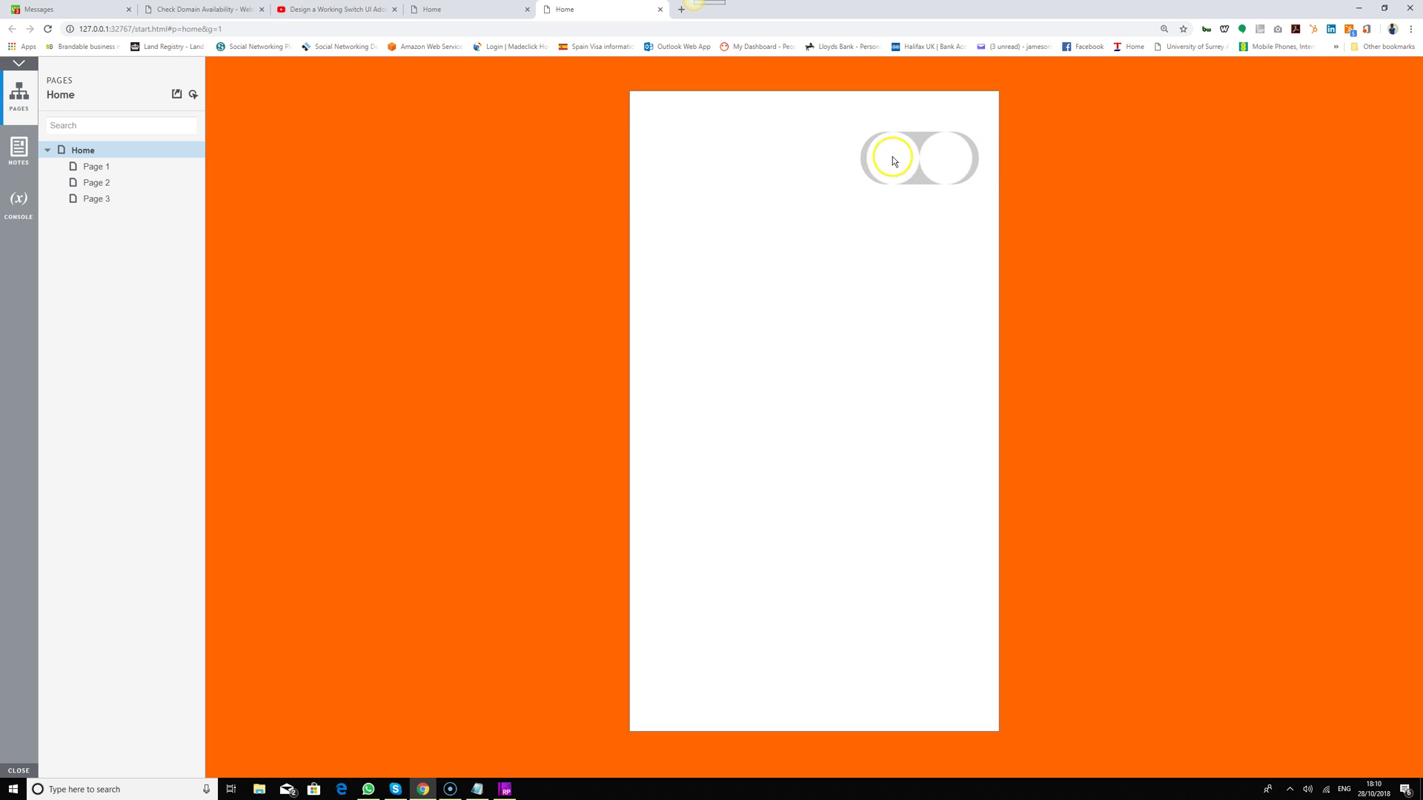
Add a Hide onstate action to onstate's OnSwipeRight case, review all four actions, and confirm.
click(506, 789)
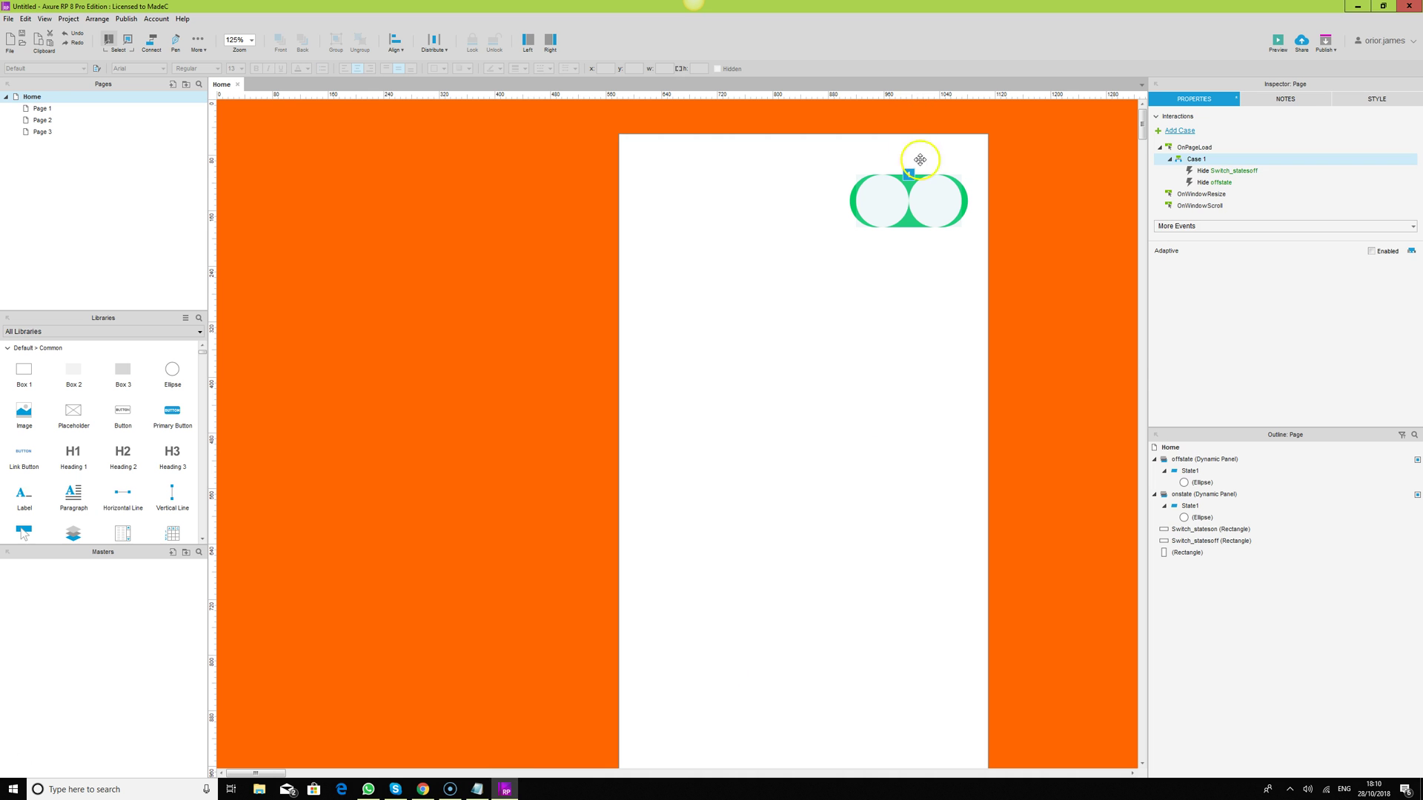
click(892, 210)
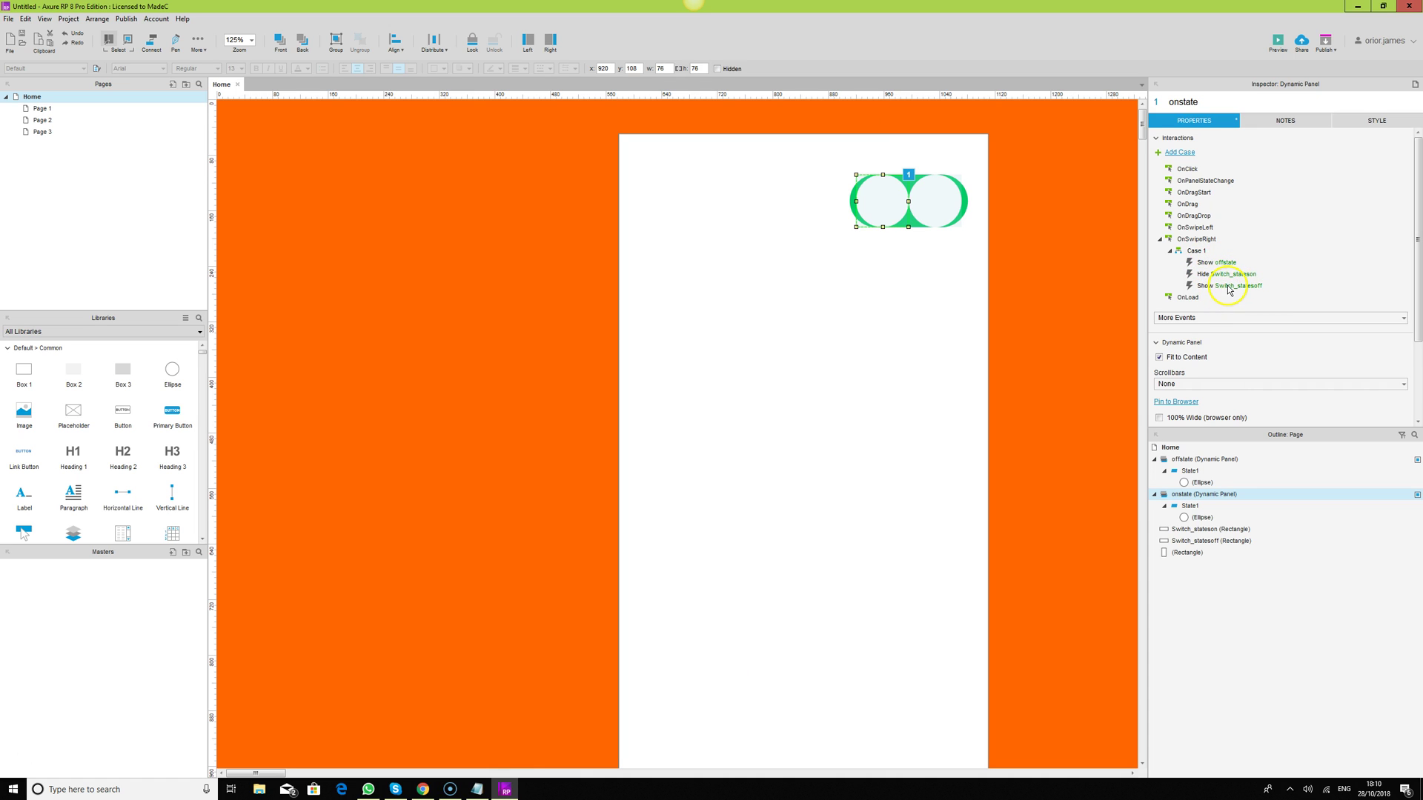
double_click(1221, 262)
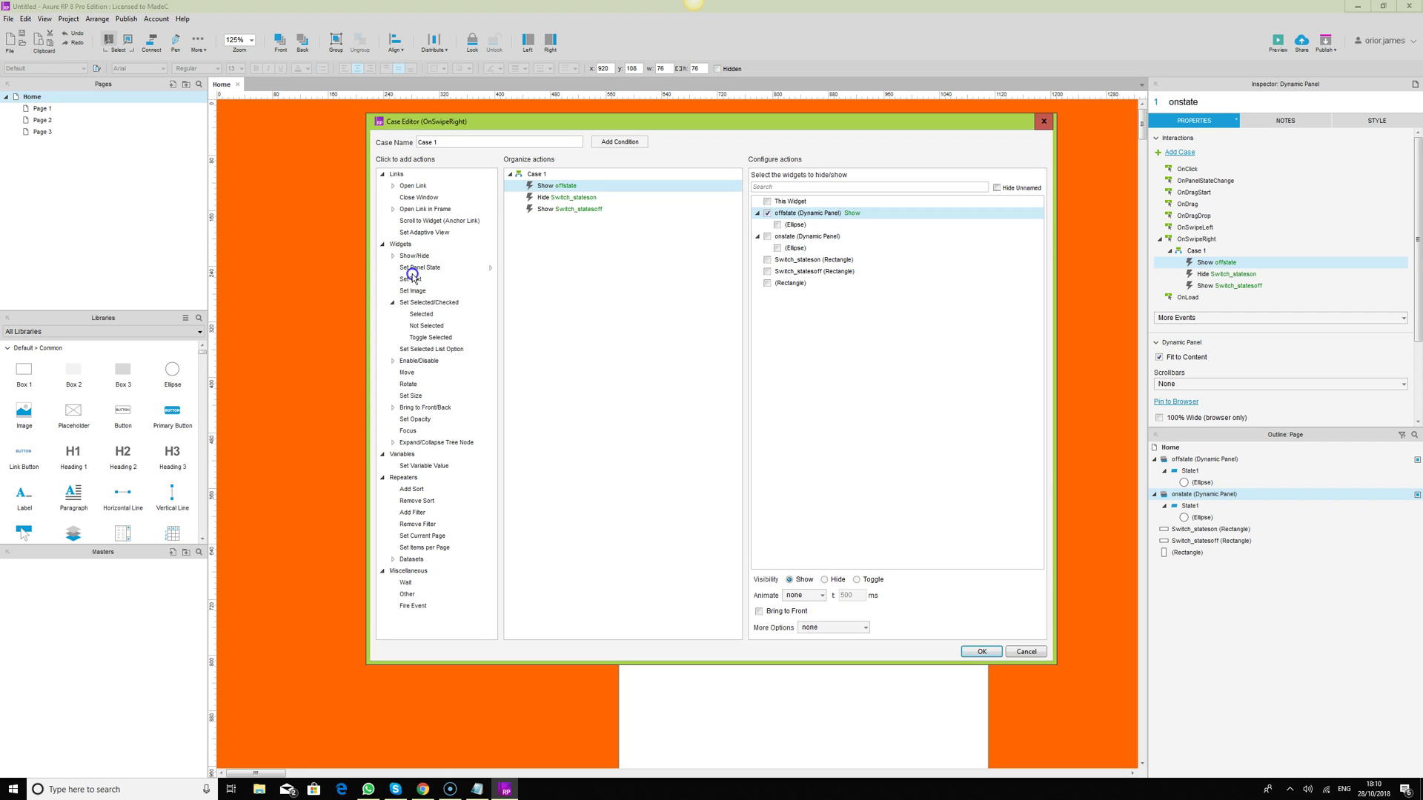
click(416, 256)
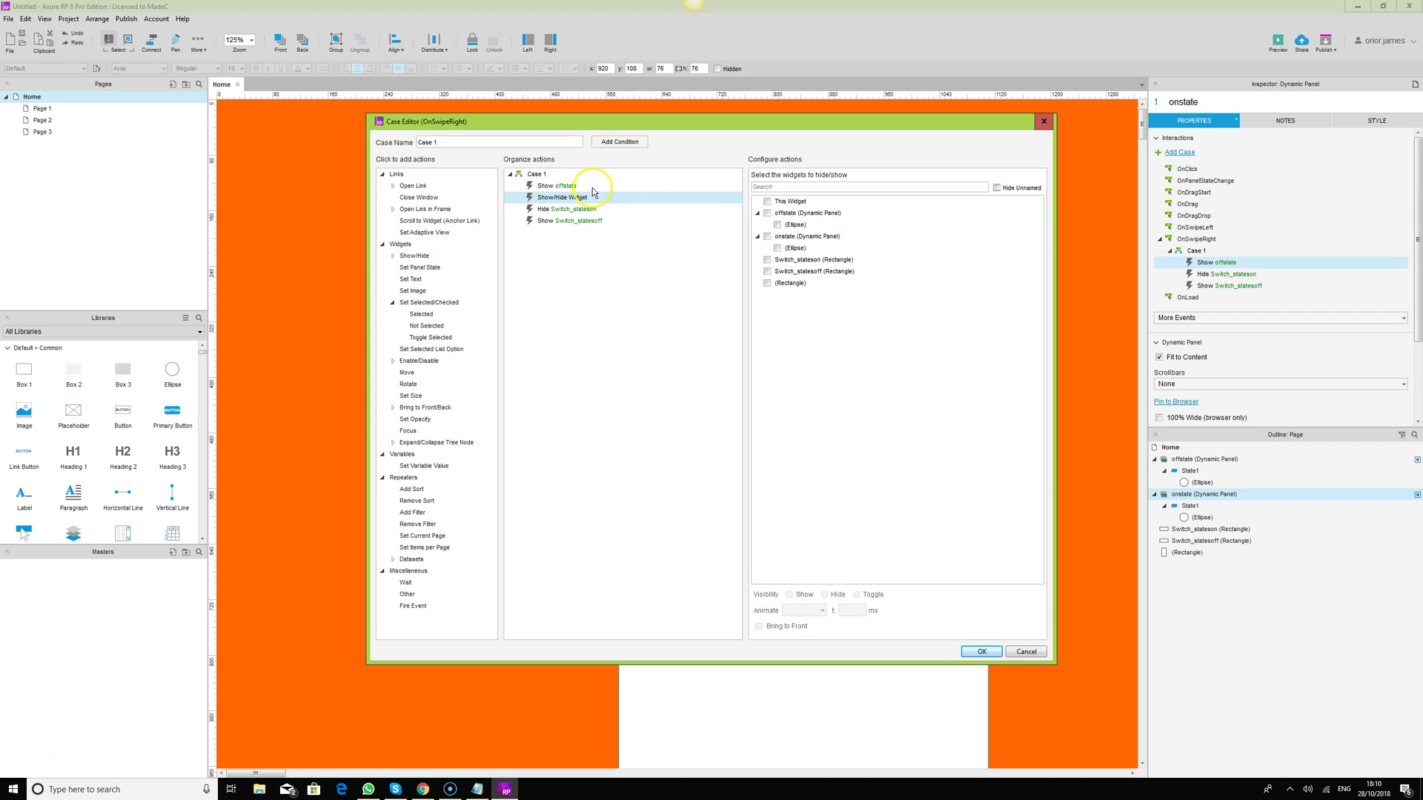
click(768, 237)
click(824, 580)
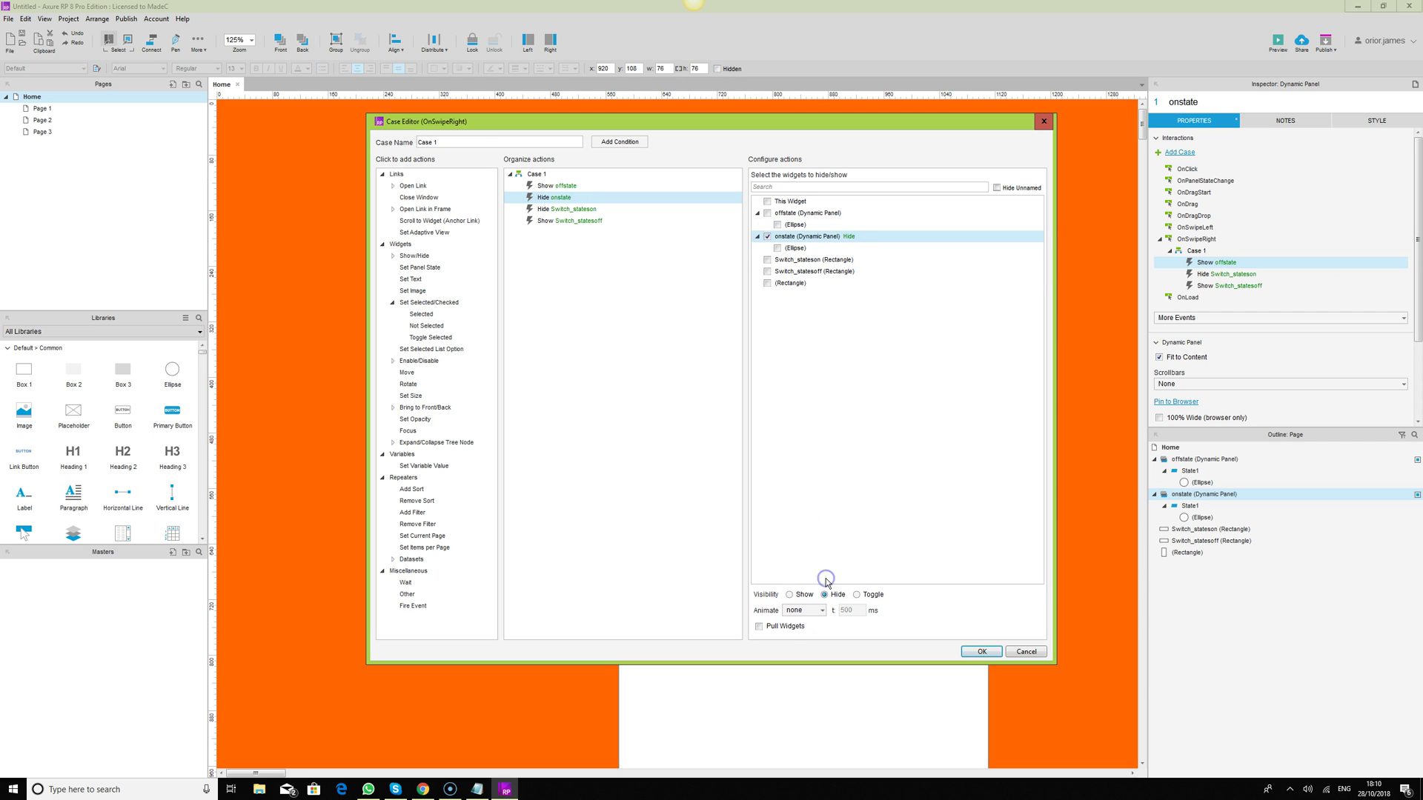
click(567, 186)
click(566, 197)
click(575, 211)
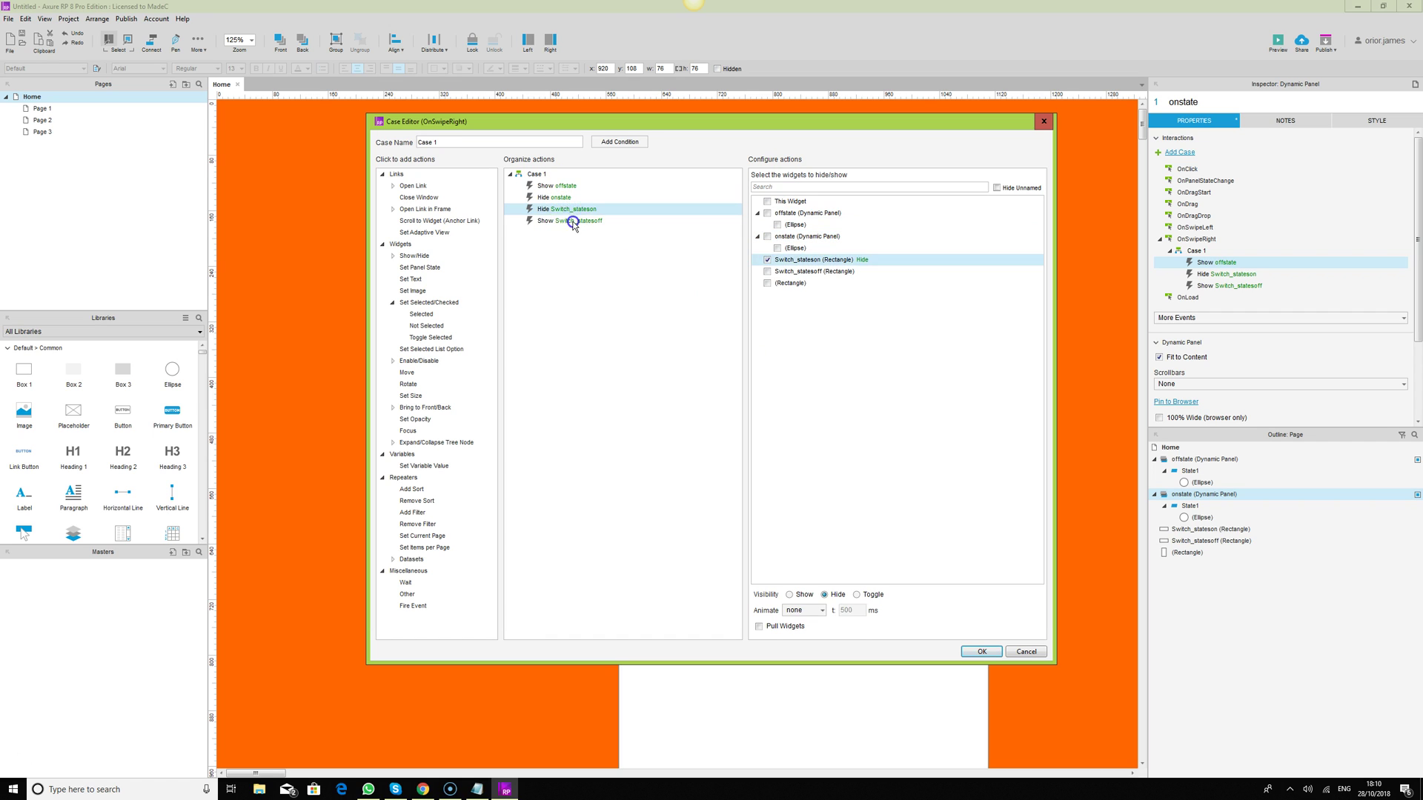
click(573, 221)
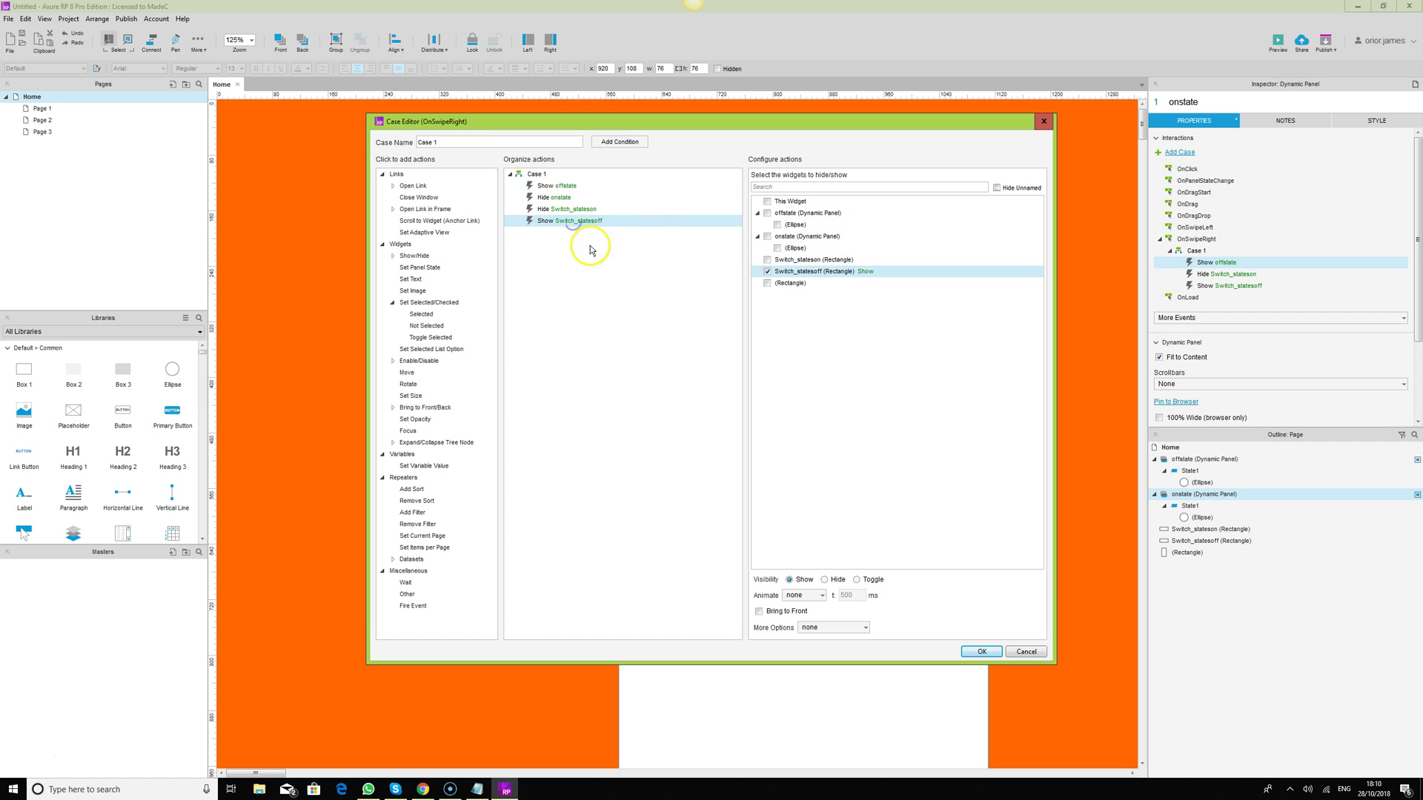
click(980, 653)
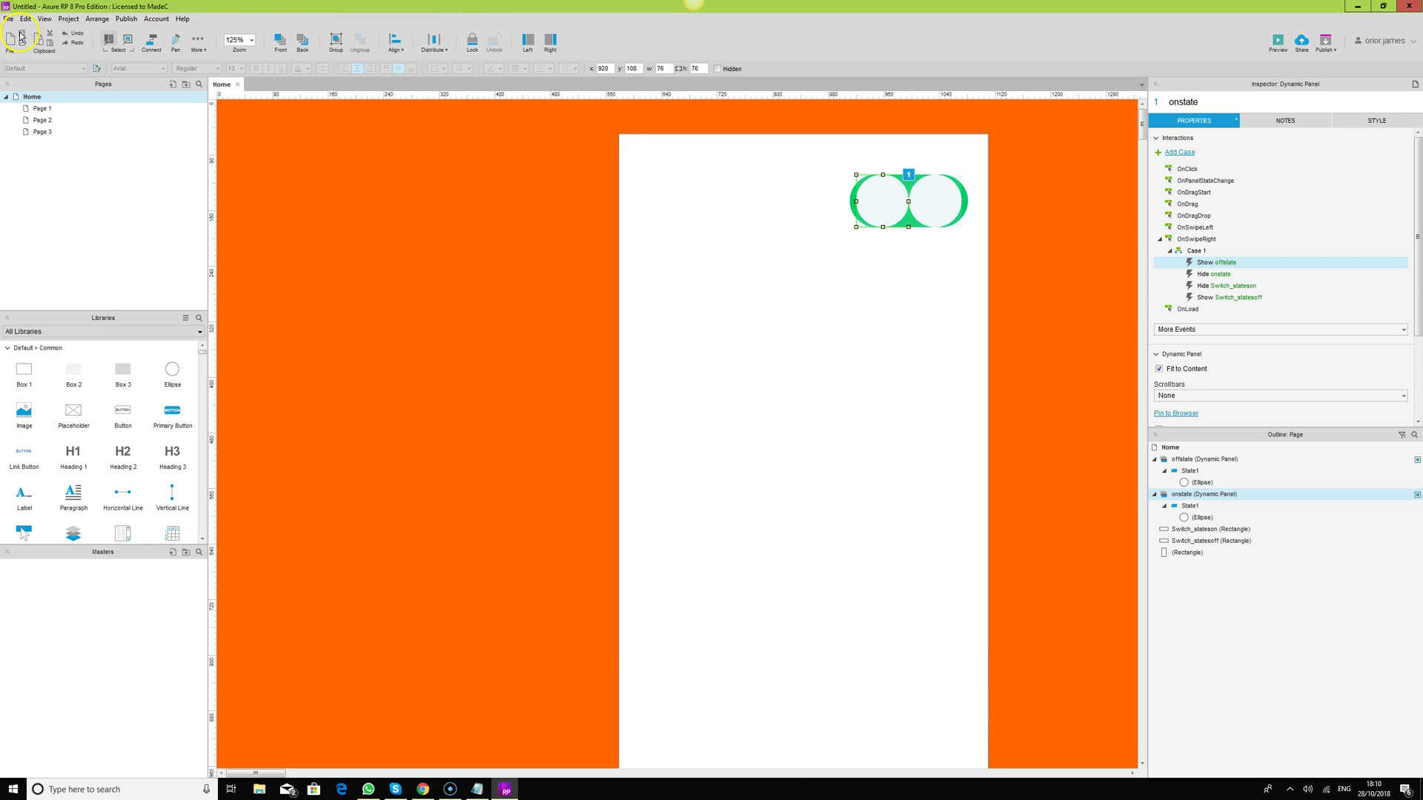
Reload the Chrome preview, flip the switch off and try it back on, then return to Axure.
mouse_move(426, 790)
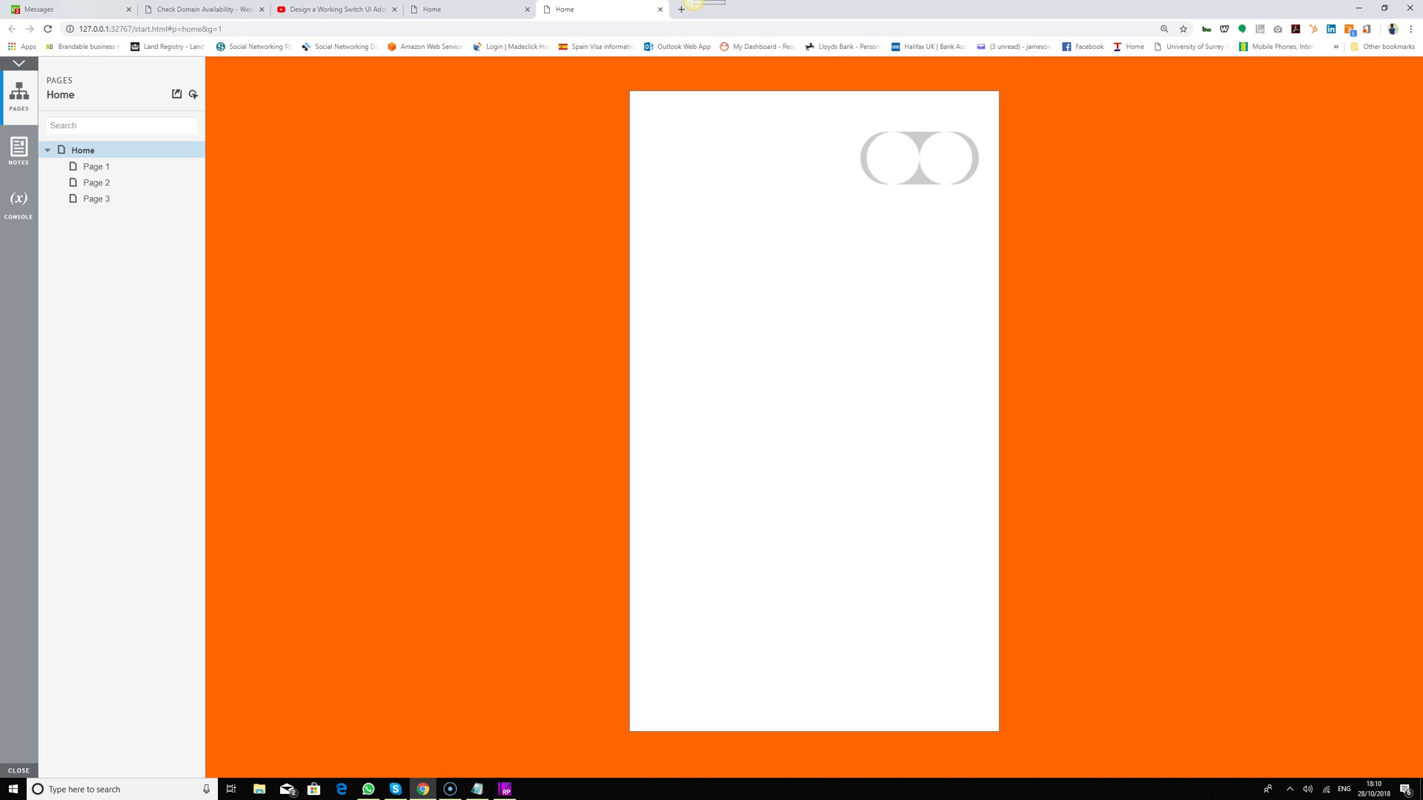
click(48, 29)
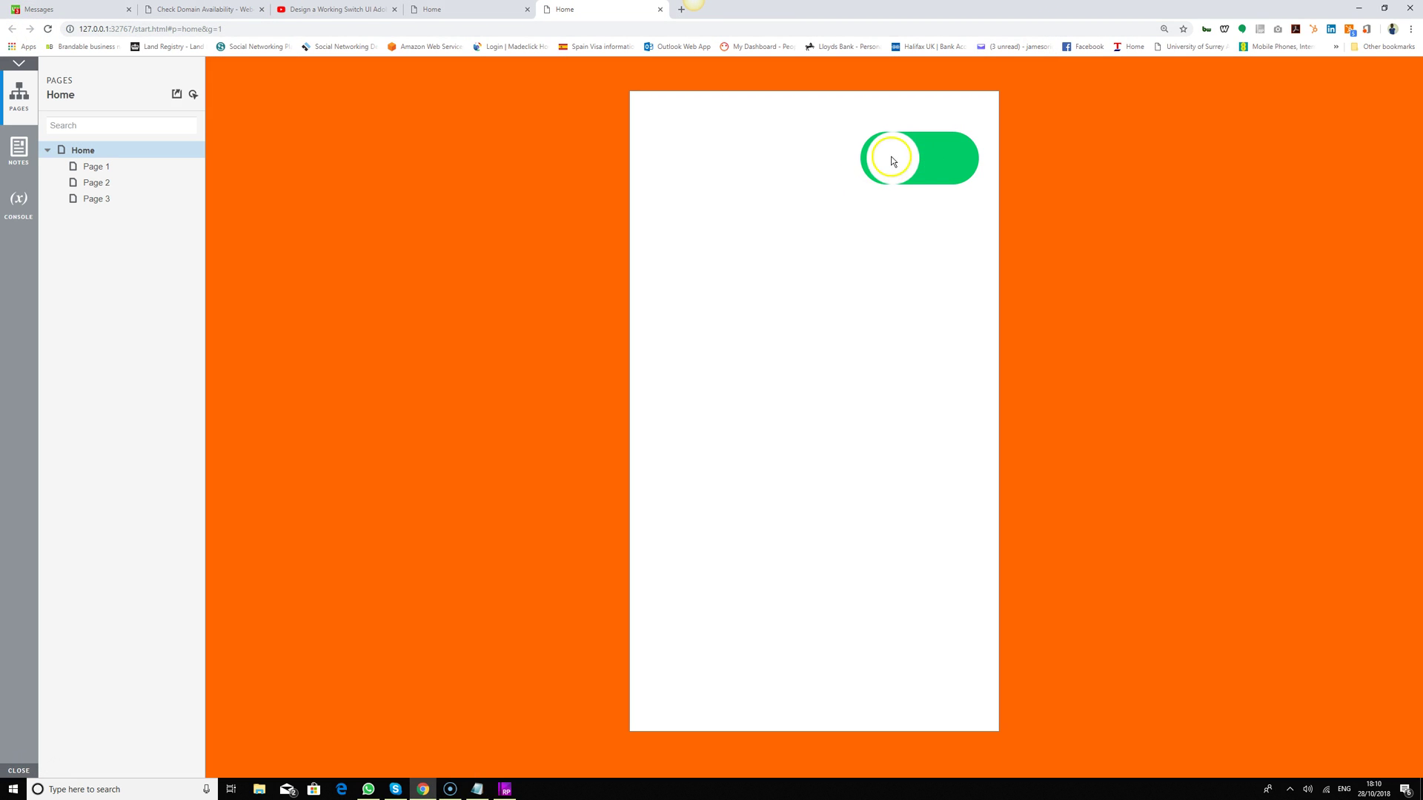
click(896, 154)
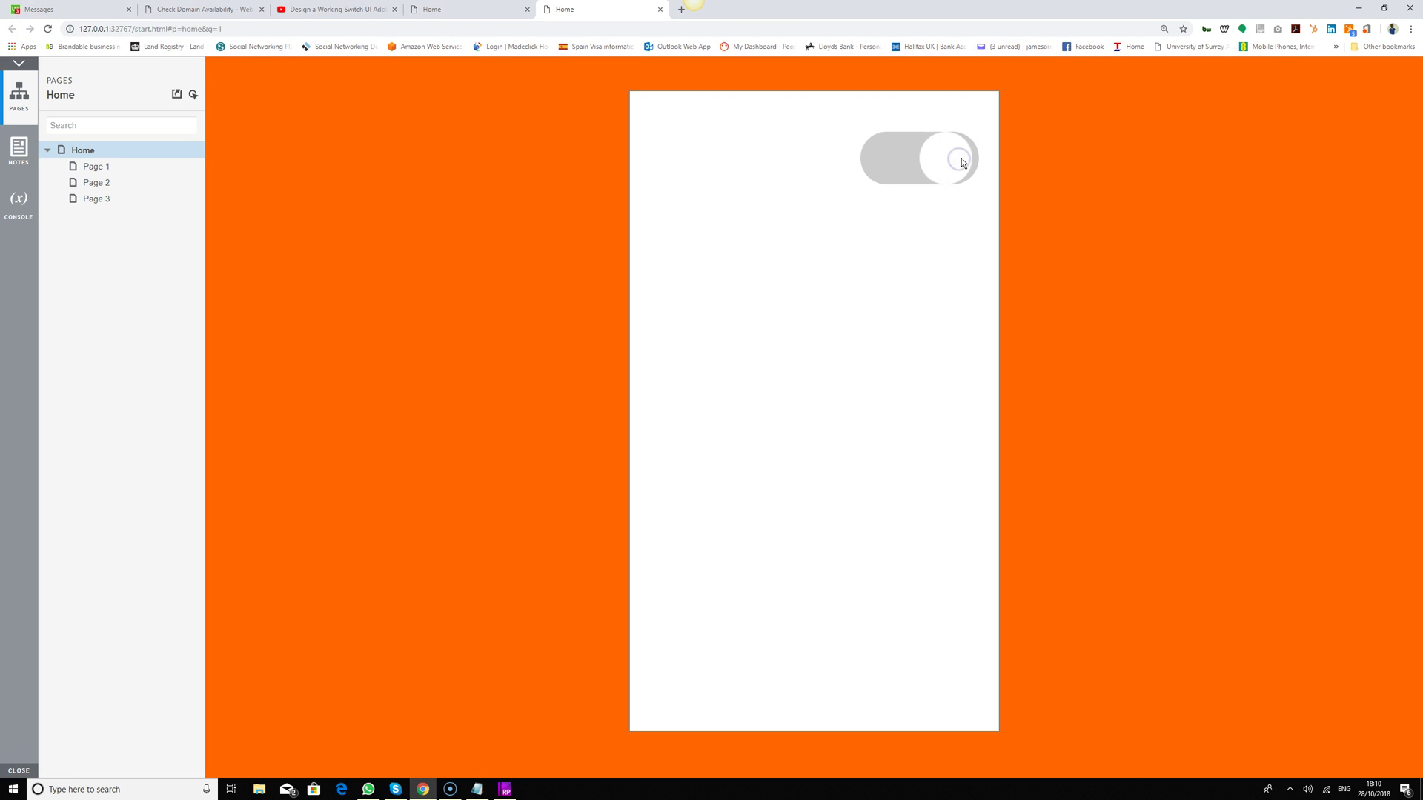
click(946, 158)
click(505, 789)
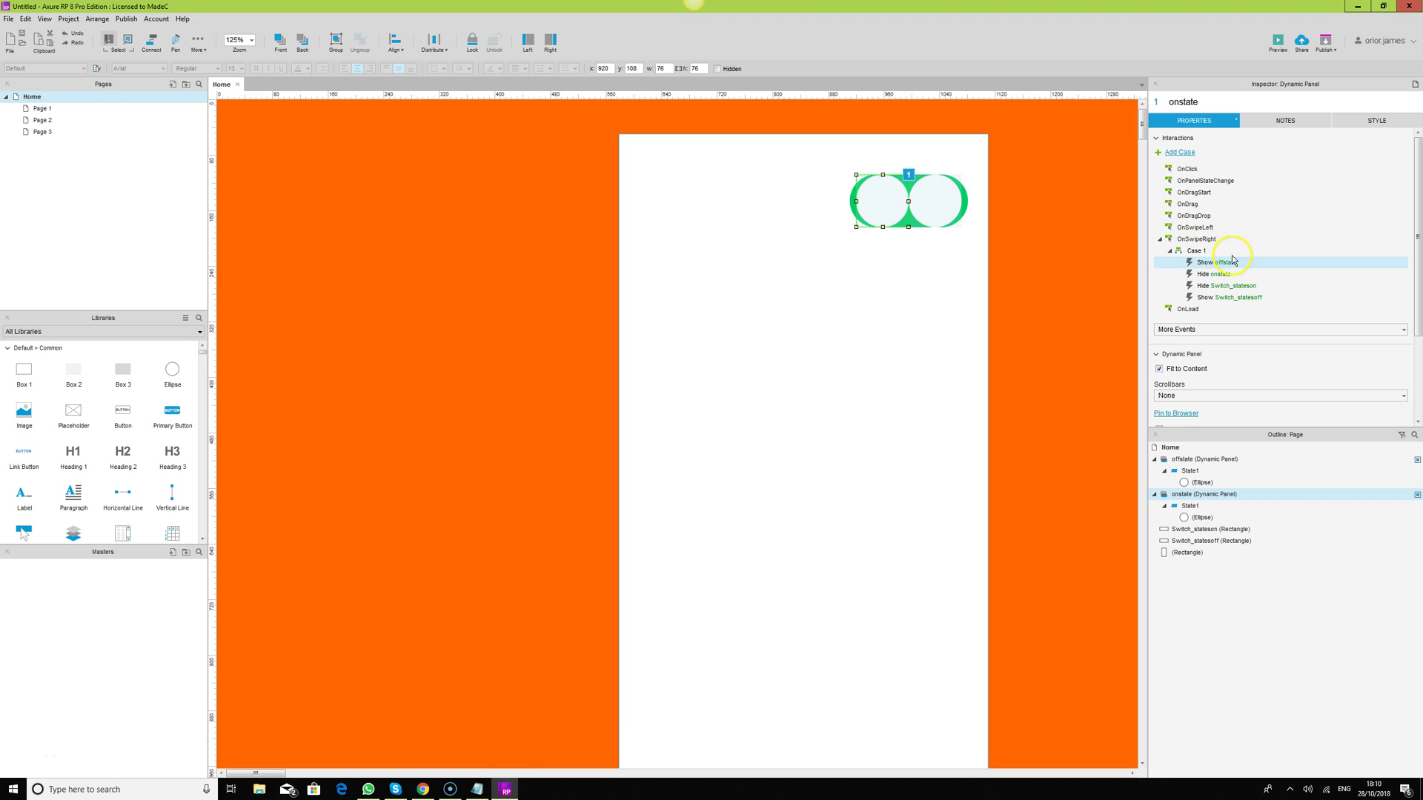
Paste the onstate panel's swipe-right Case 1 onto the offstate knob panel's OnSwipeLeft event.
click(1200, 252)
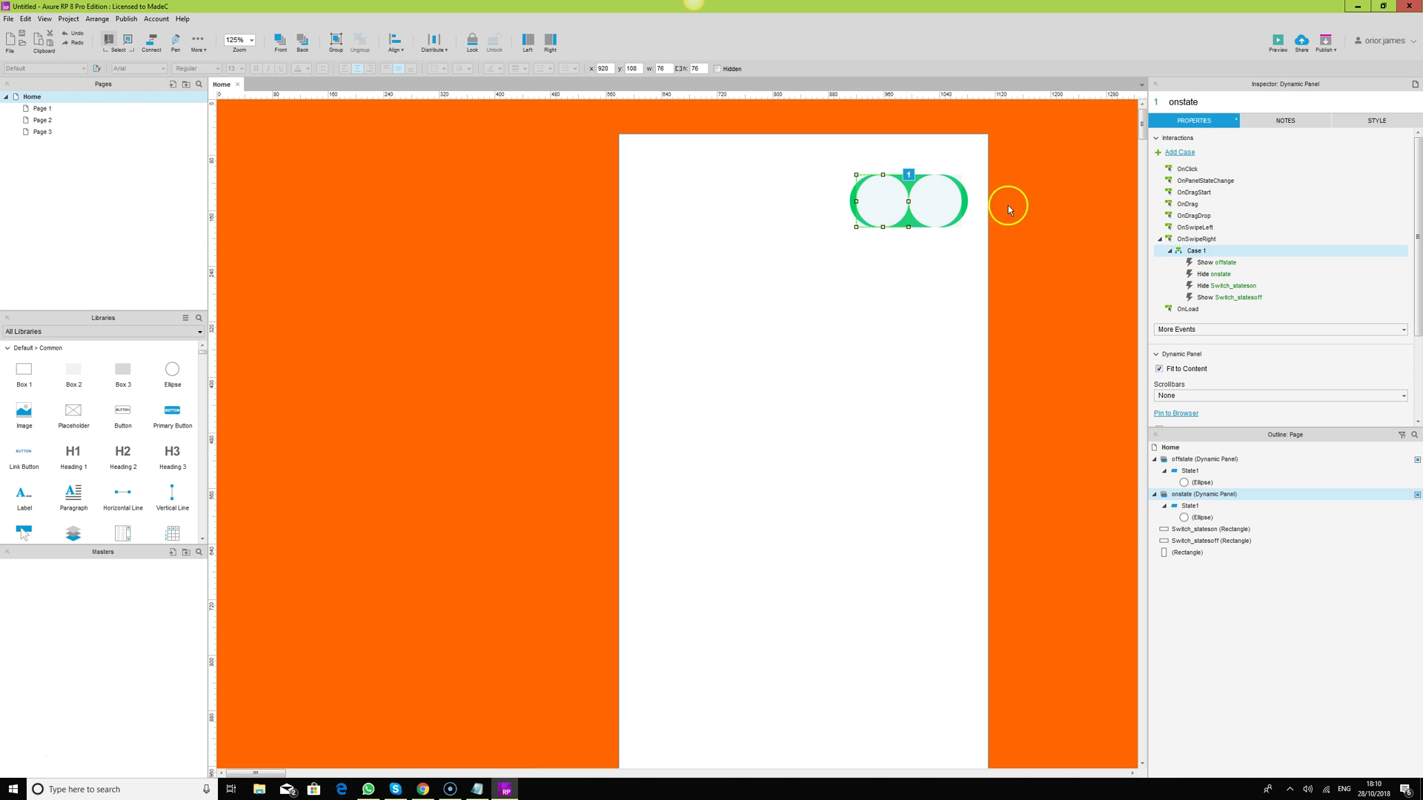
click(935, 197)
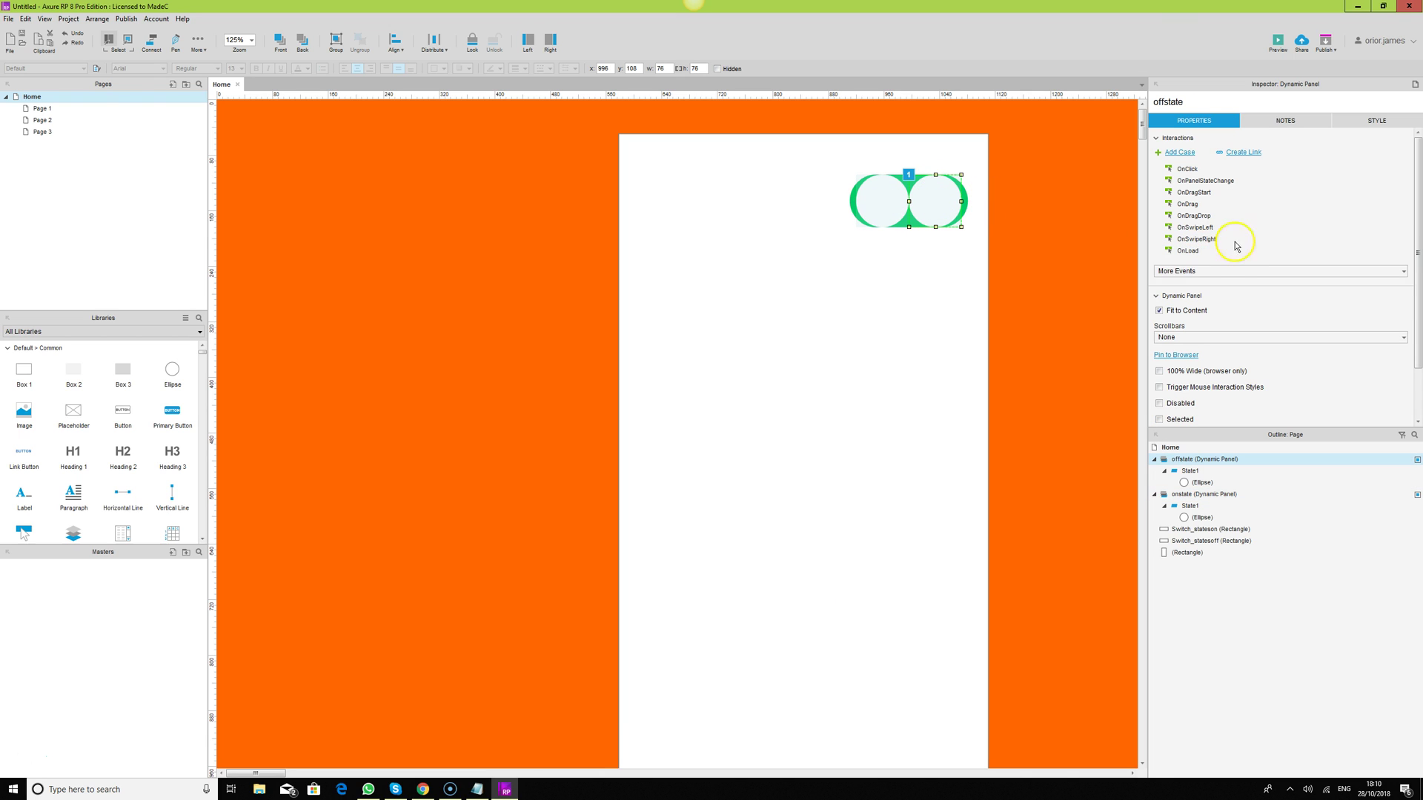
click(1198, 228)
key(ctrl+v)
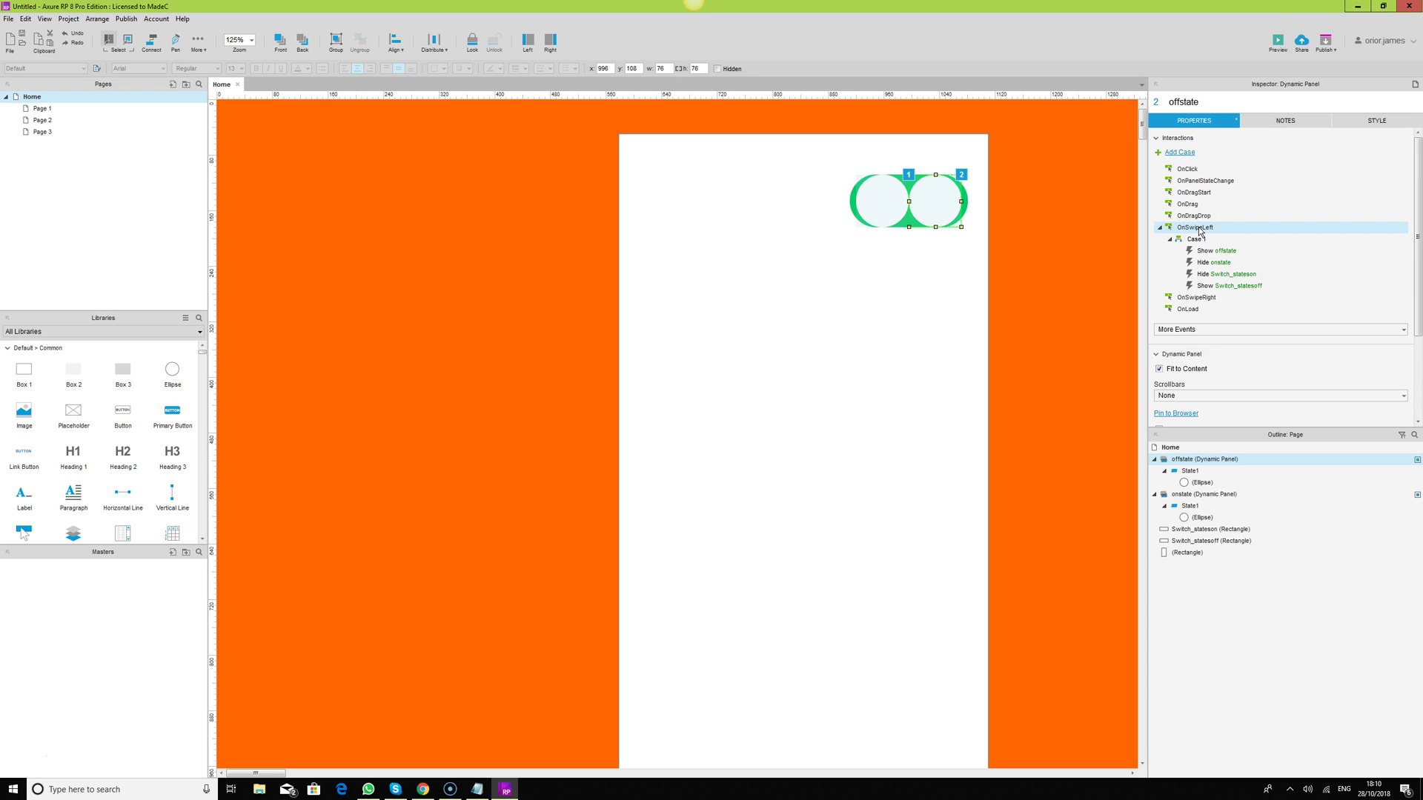
Reverse the pasted case: hide offstate and Switch_statesoff, show onstate and Switch_stateson, then save.
double_click(1216, 250)
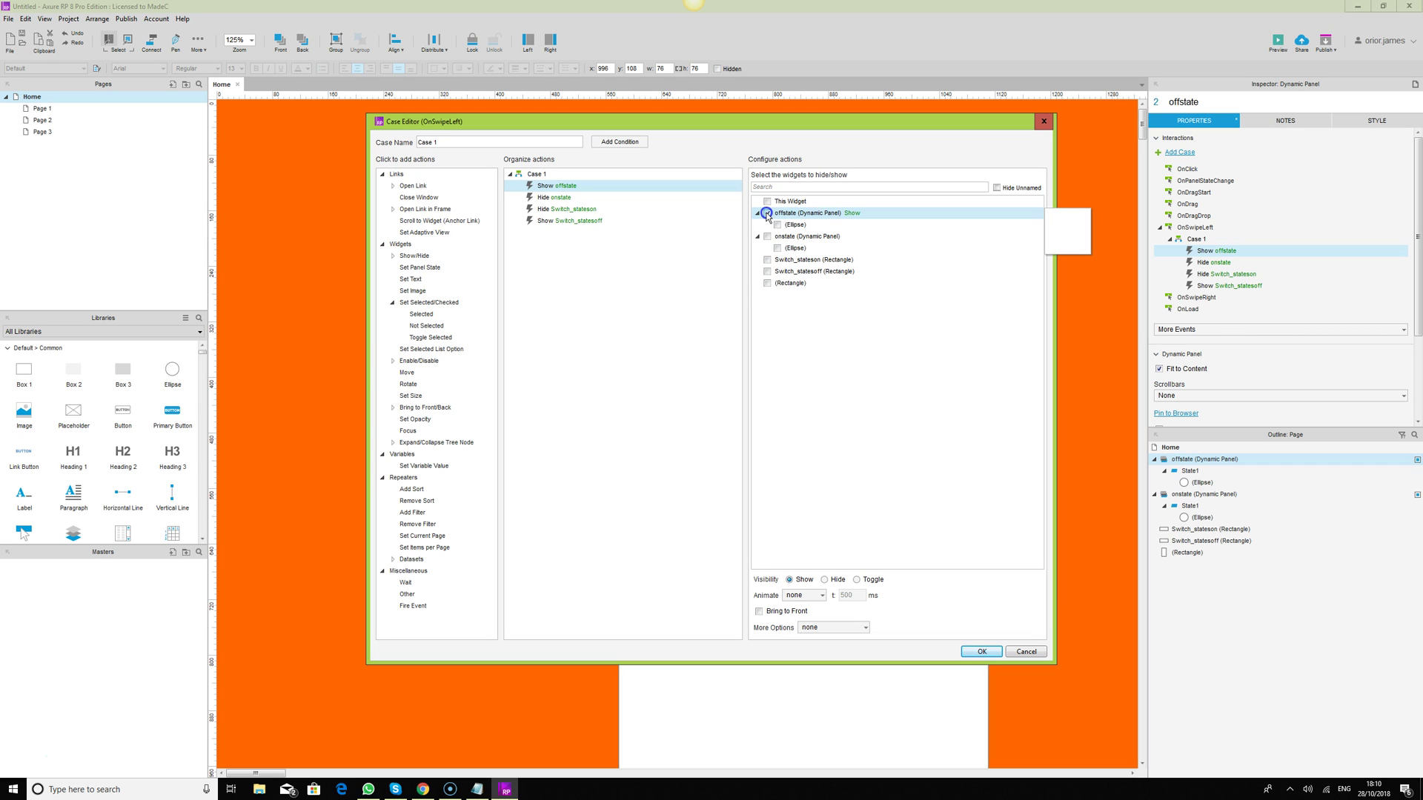
click(823, 581)
click(562, 199)
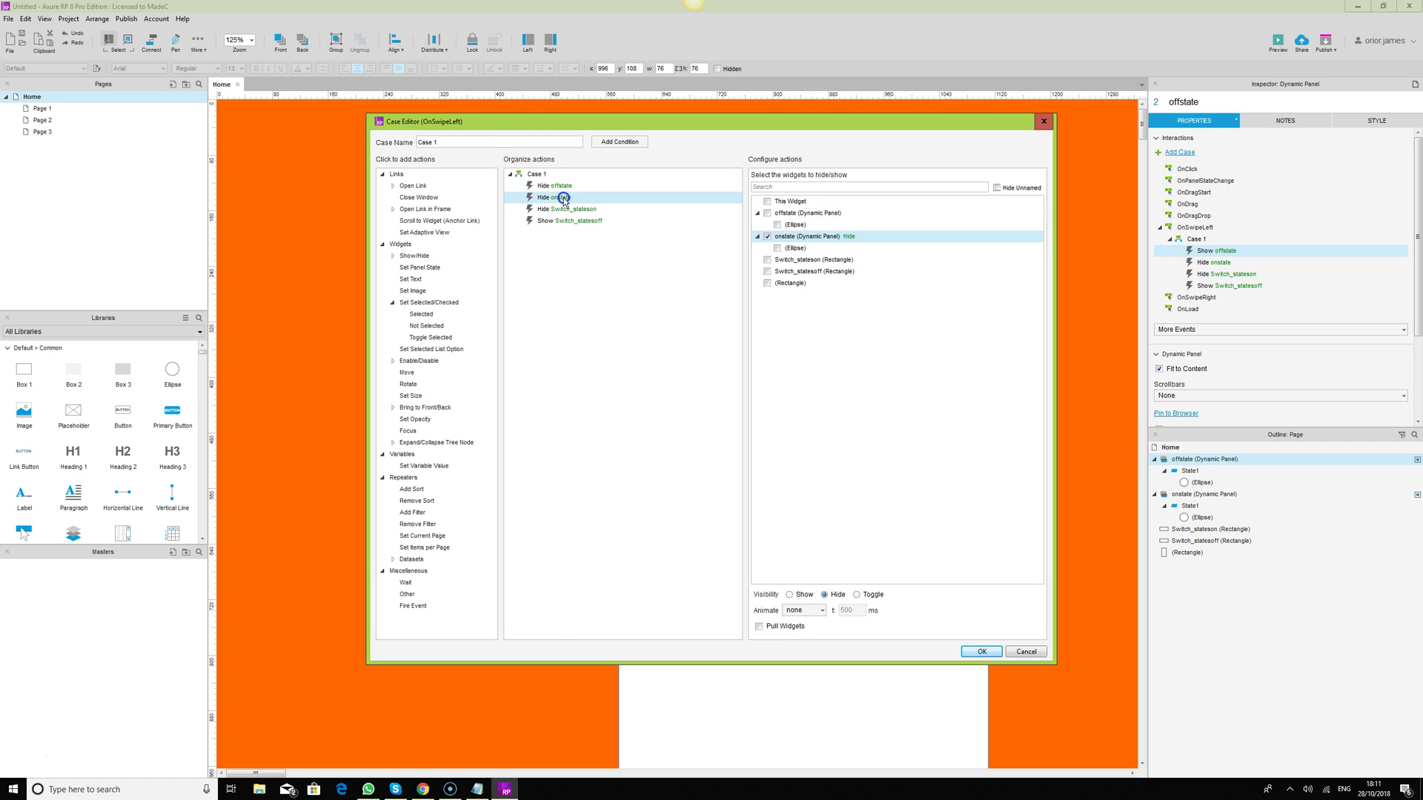
click(790, 597)
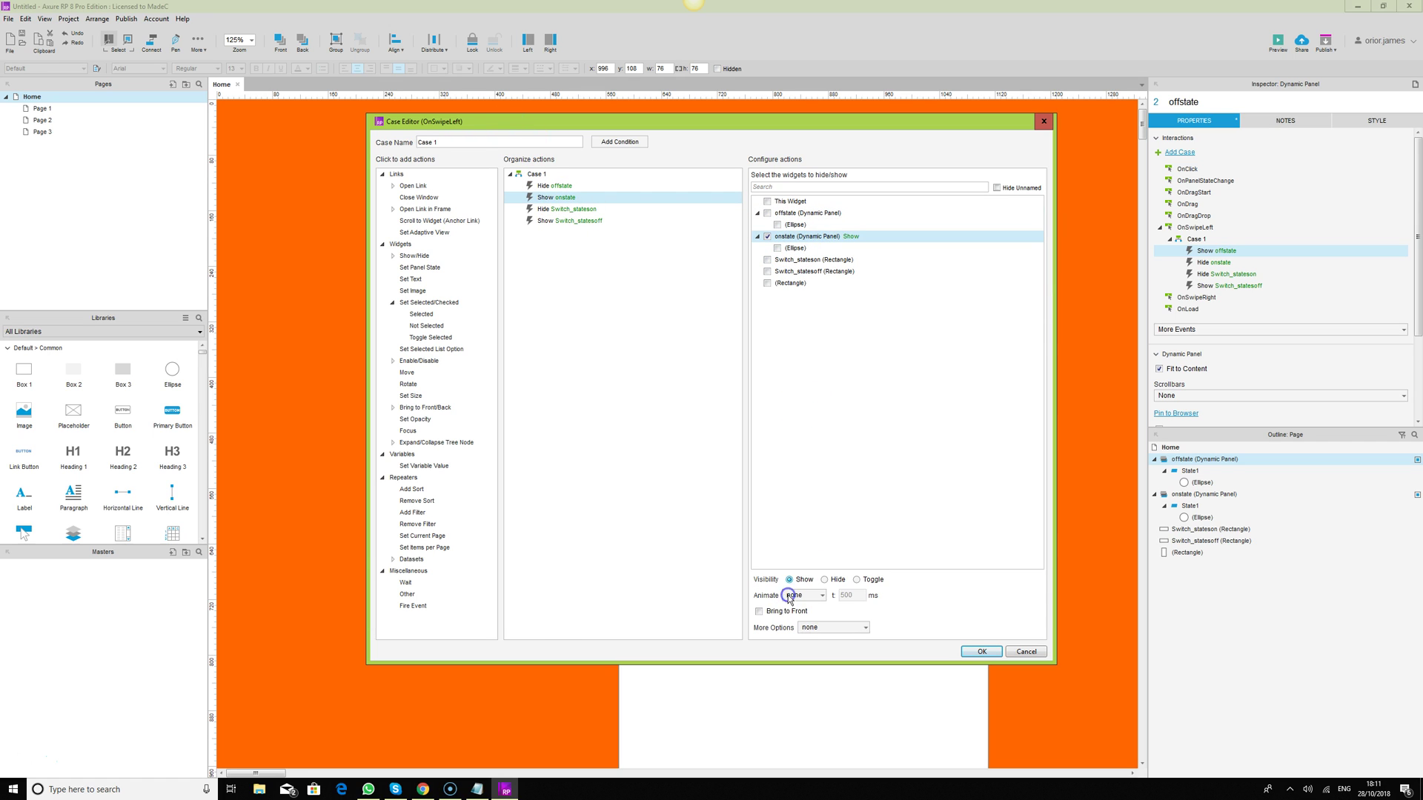
click(570, 212)
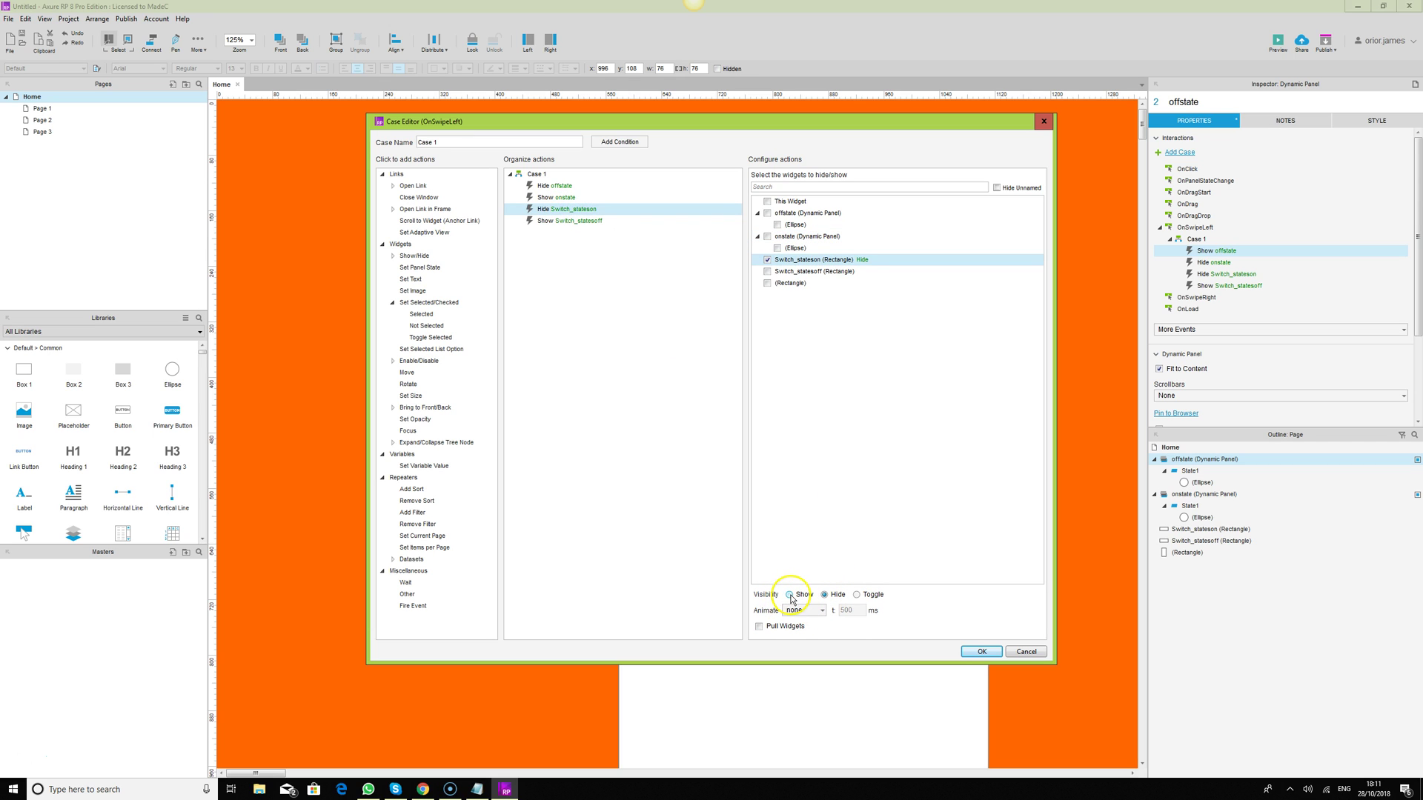
click(790, 596)
click(591, 221)
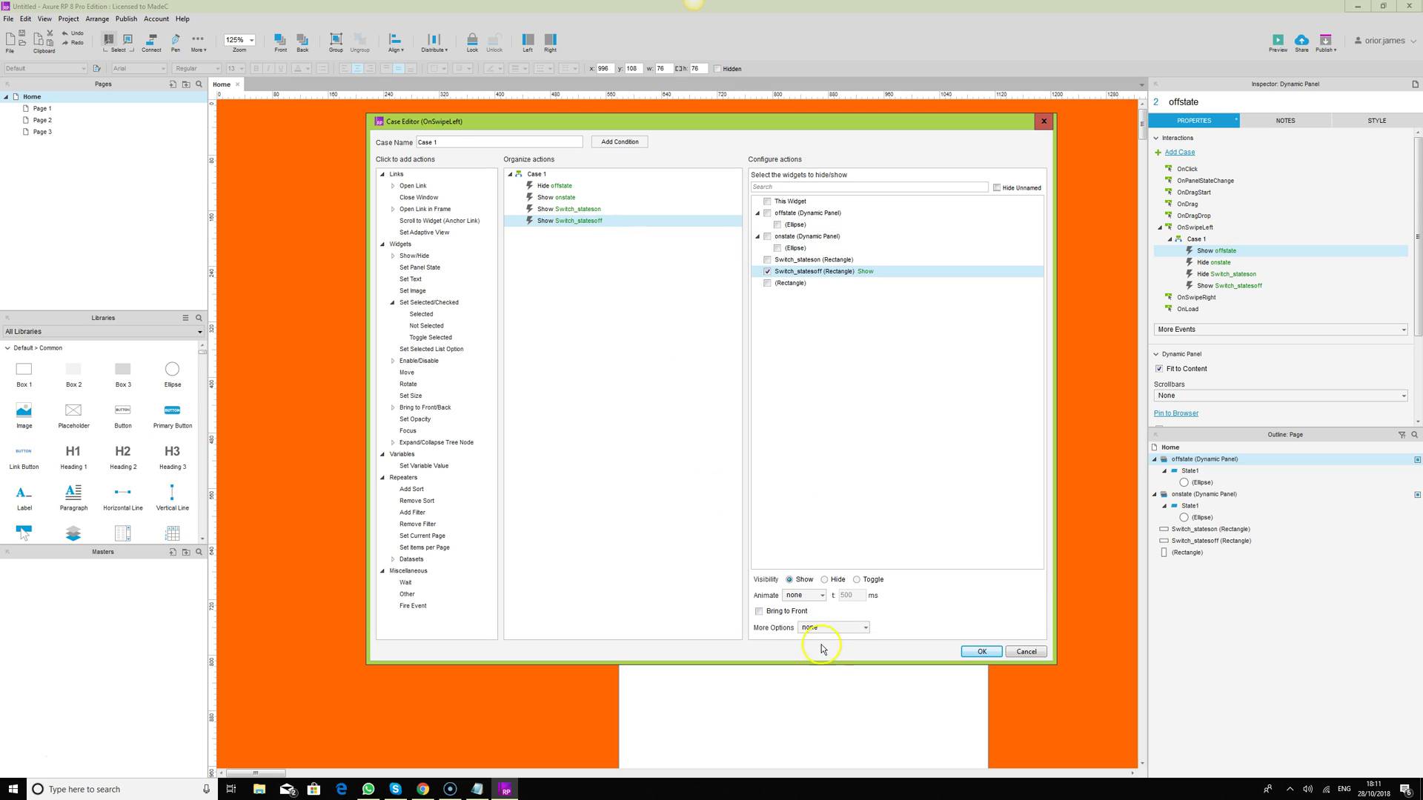
click(825, 580)
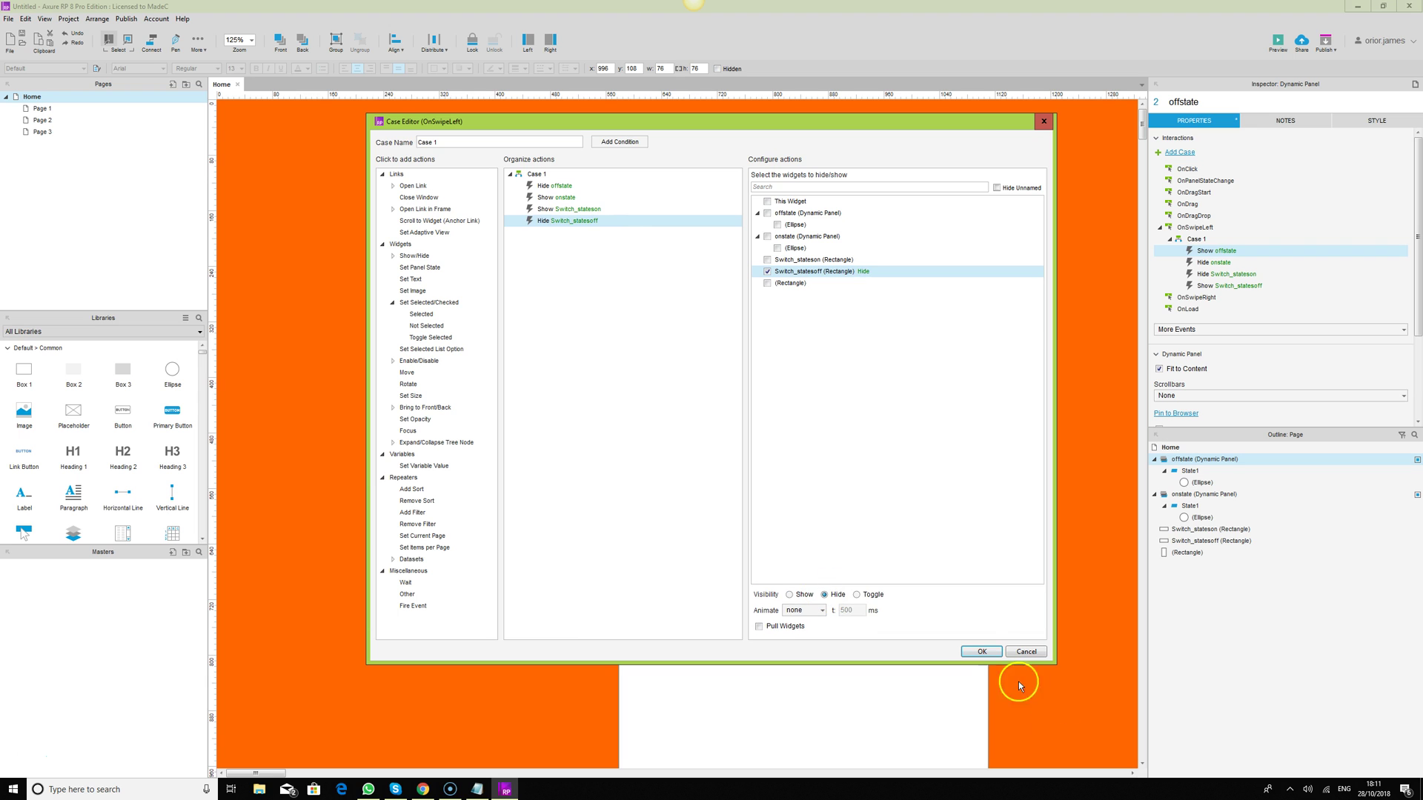
click(983, 652)
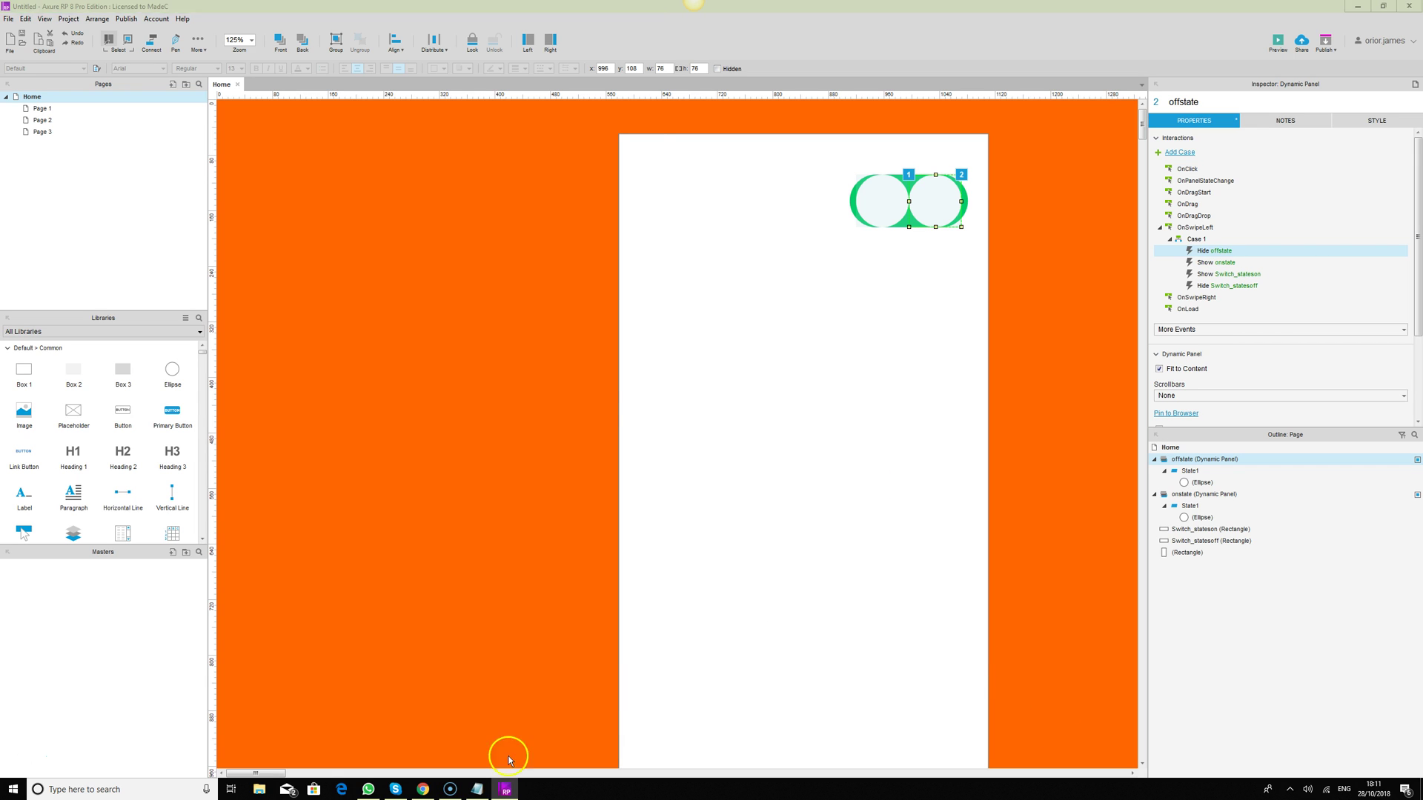
key(ctrl+s)
click(625, 394)
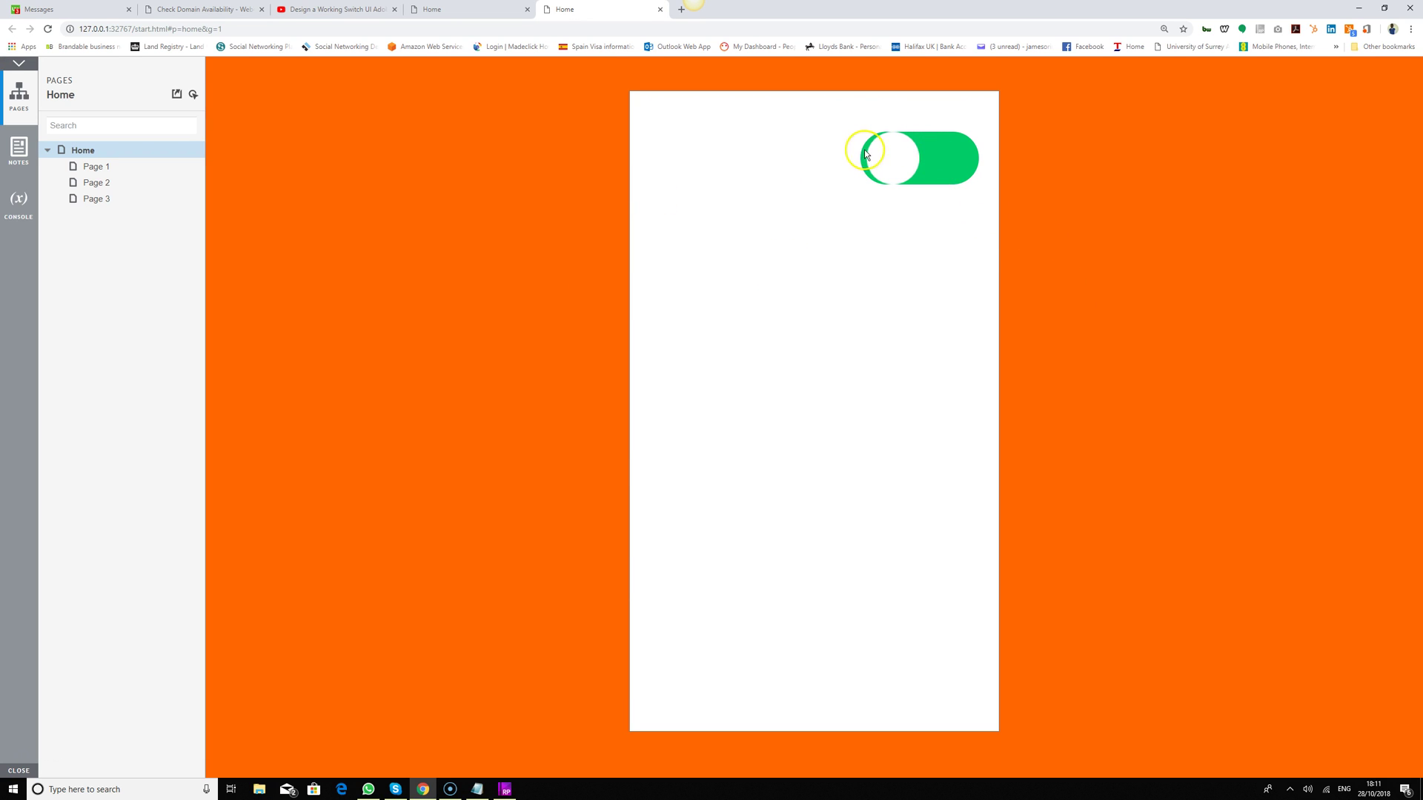
Swipe the previewed switch back and forth repeatedly, flipping between grey off and green on, ending green.
click(970, 164)
click(928, 161)
click(905, 159)
click(927, 165)
click(962, 169)
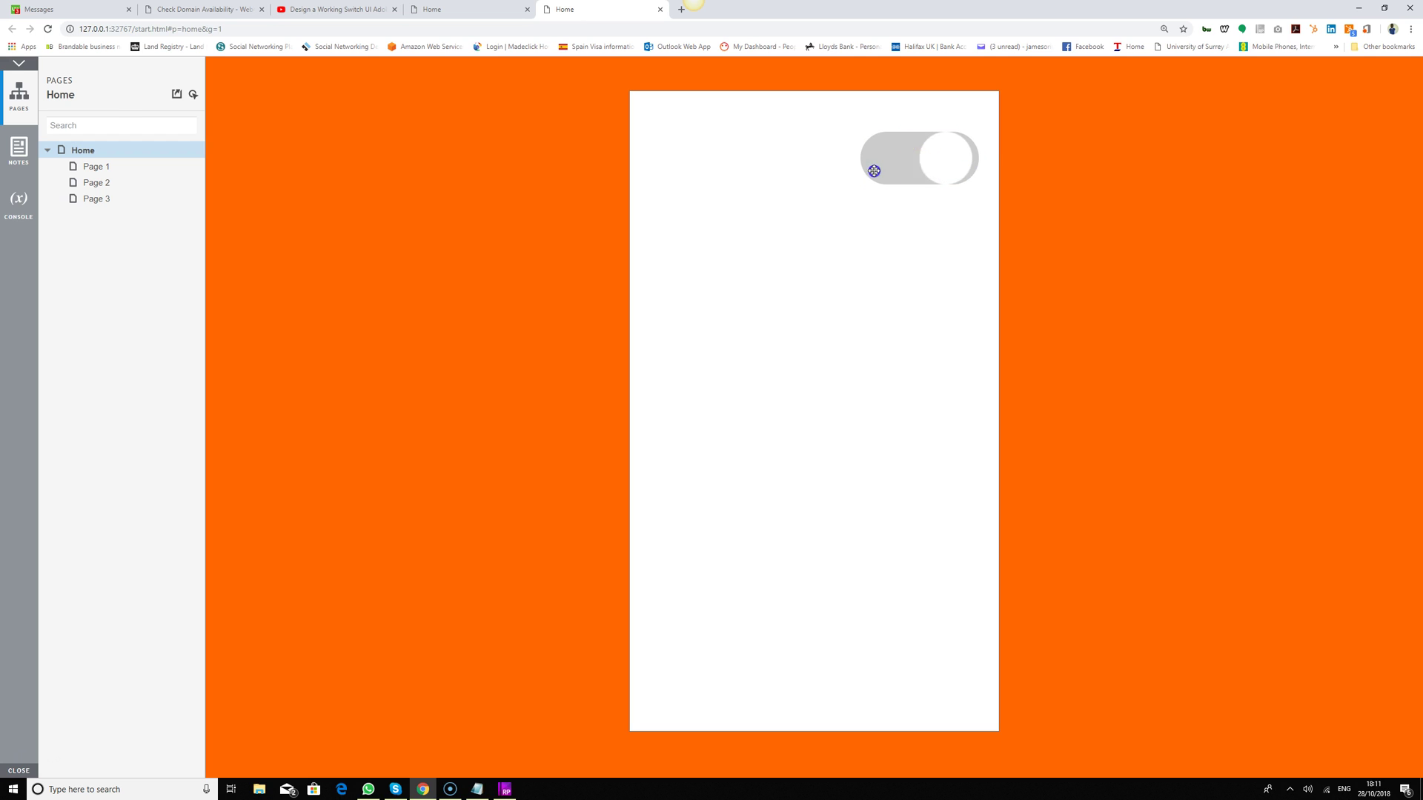
click(871, 165)
click(970, 168)
click(896, 167)
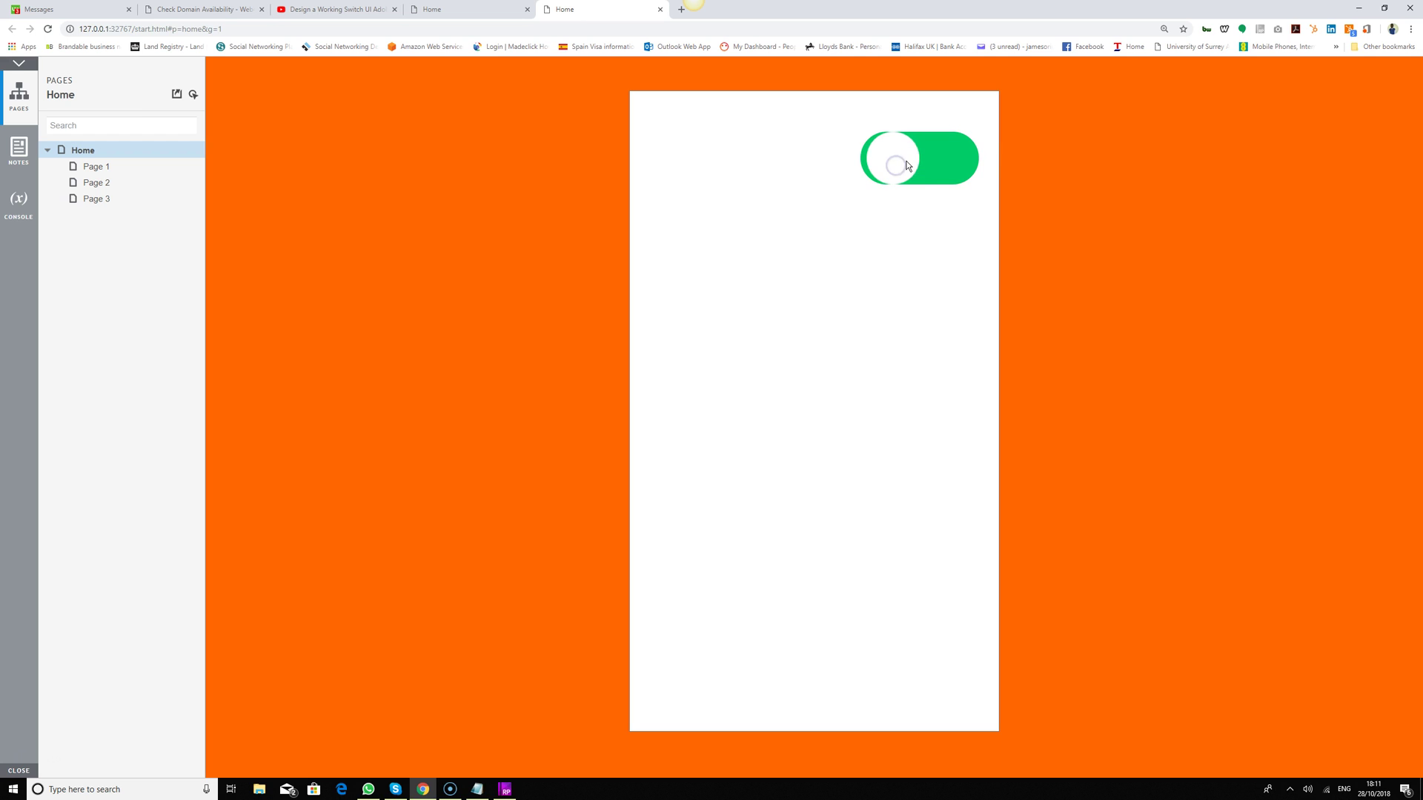
click(970, 167)
click(913, 158)
click(953, 160)
click(879, 163)
click(935, 163)
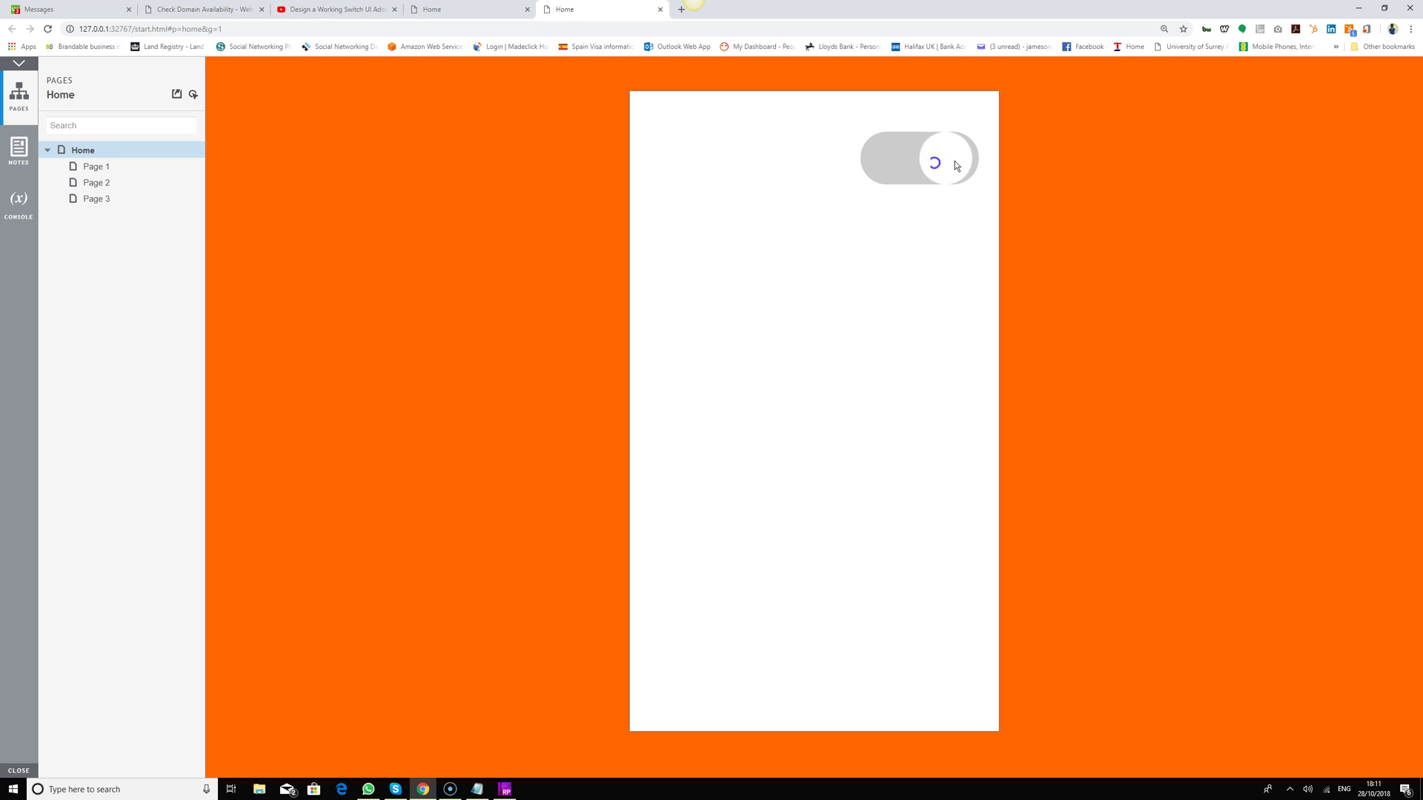
click(897, 165)
click(942, 164)
click(904, 164)
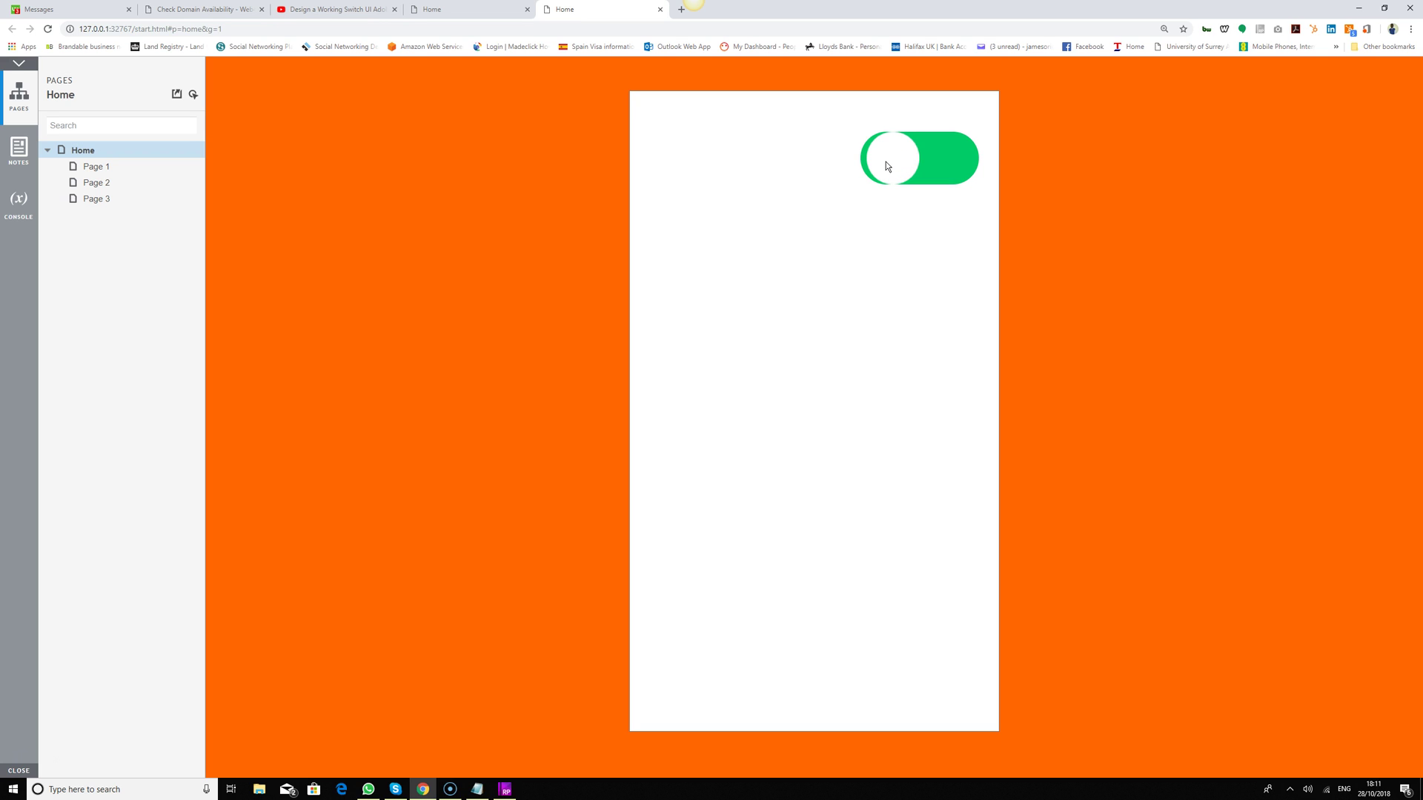
click(963, 168)
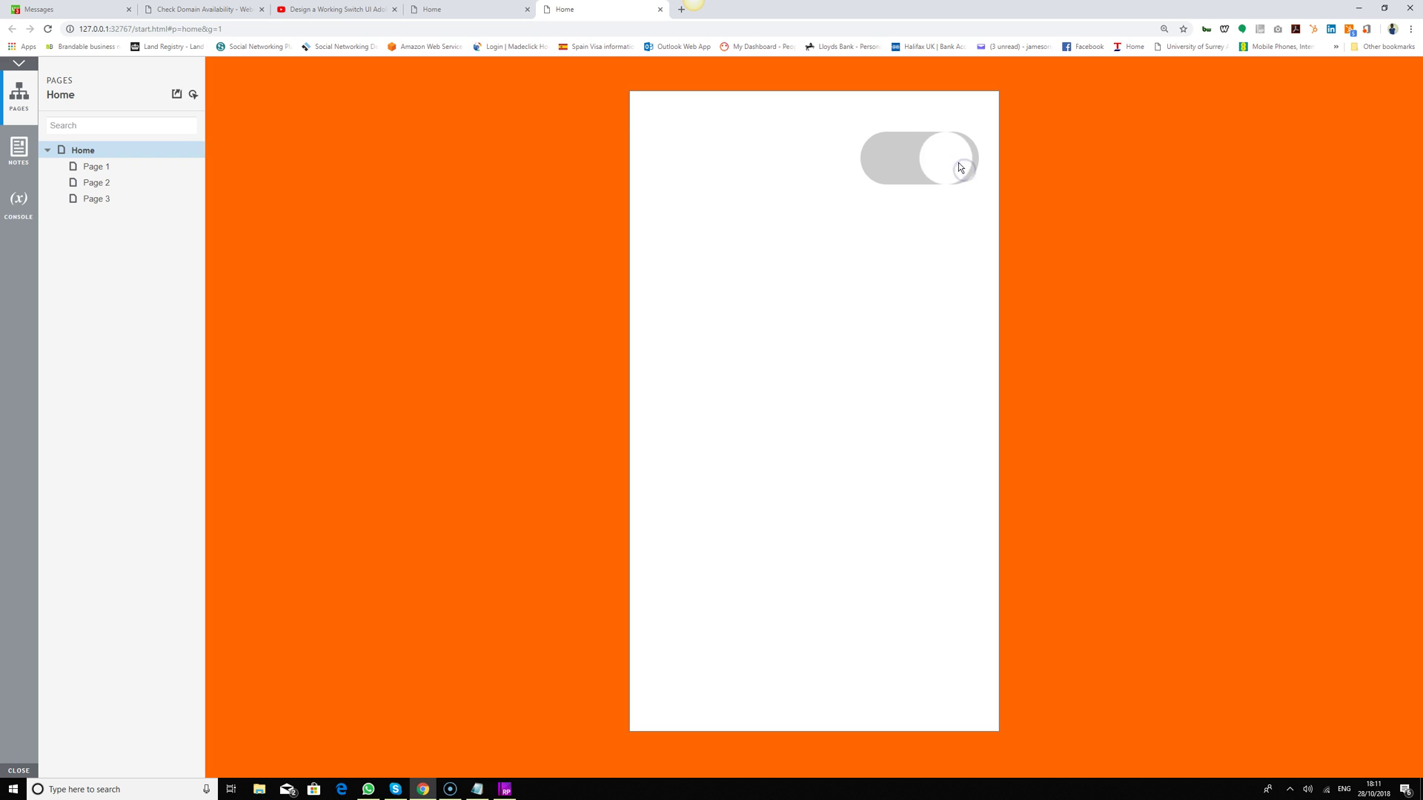
click(870, 169)
click(957, 166)
click(867, 170)
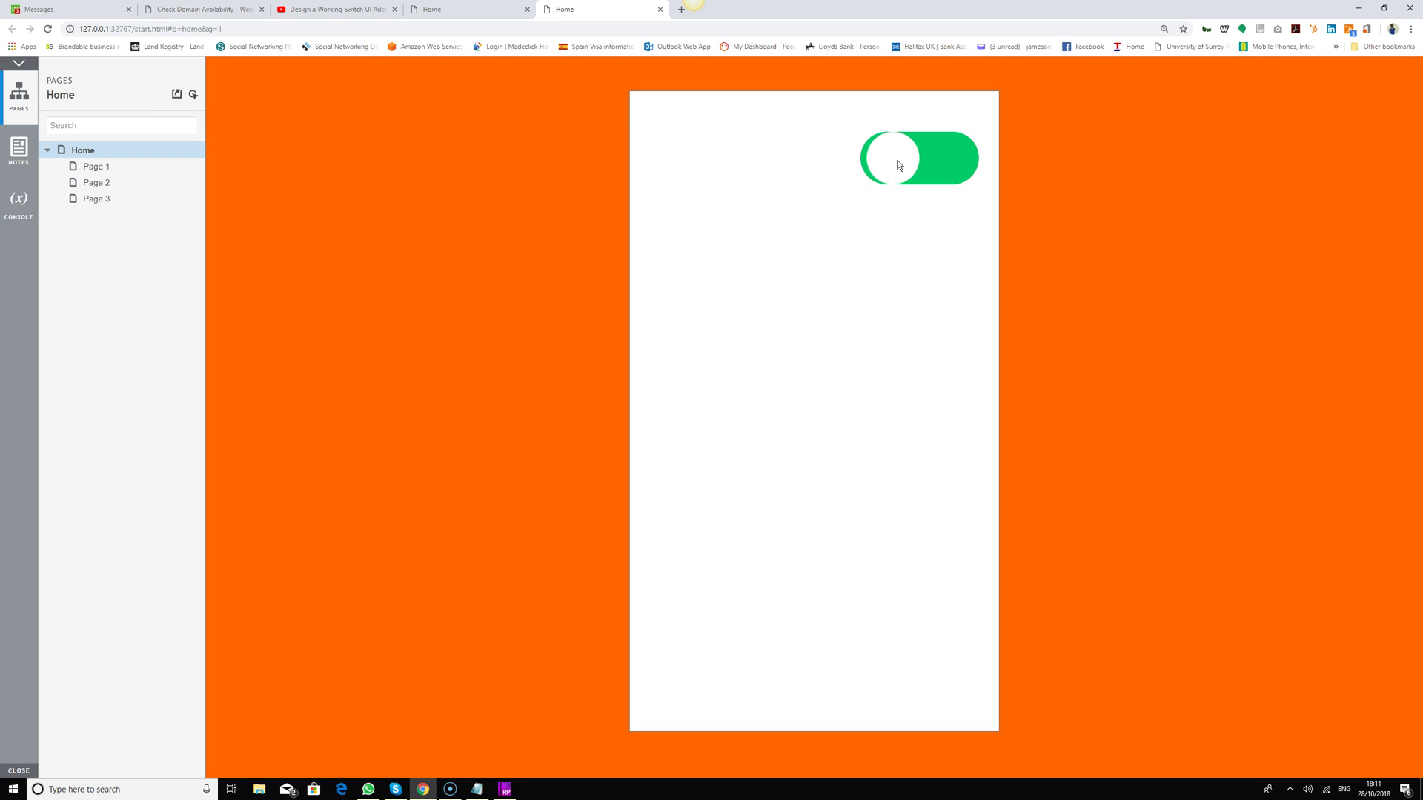
click(953, 166)
click(864, 178)
click(968, 172)
click(921, 149)
click(976, 166)
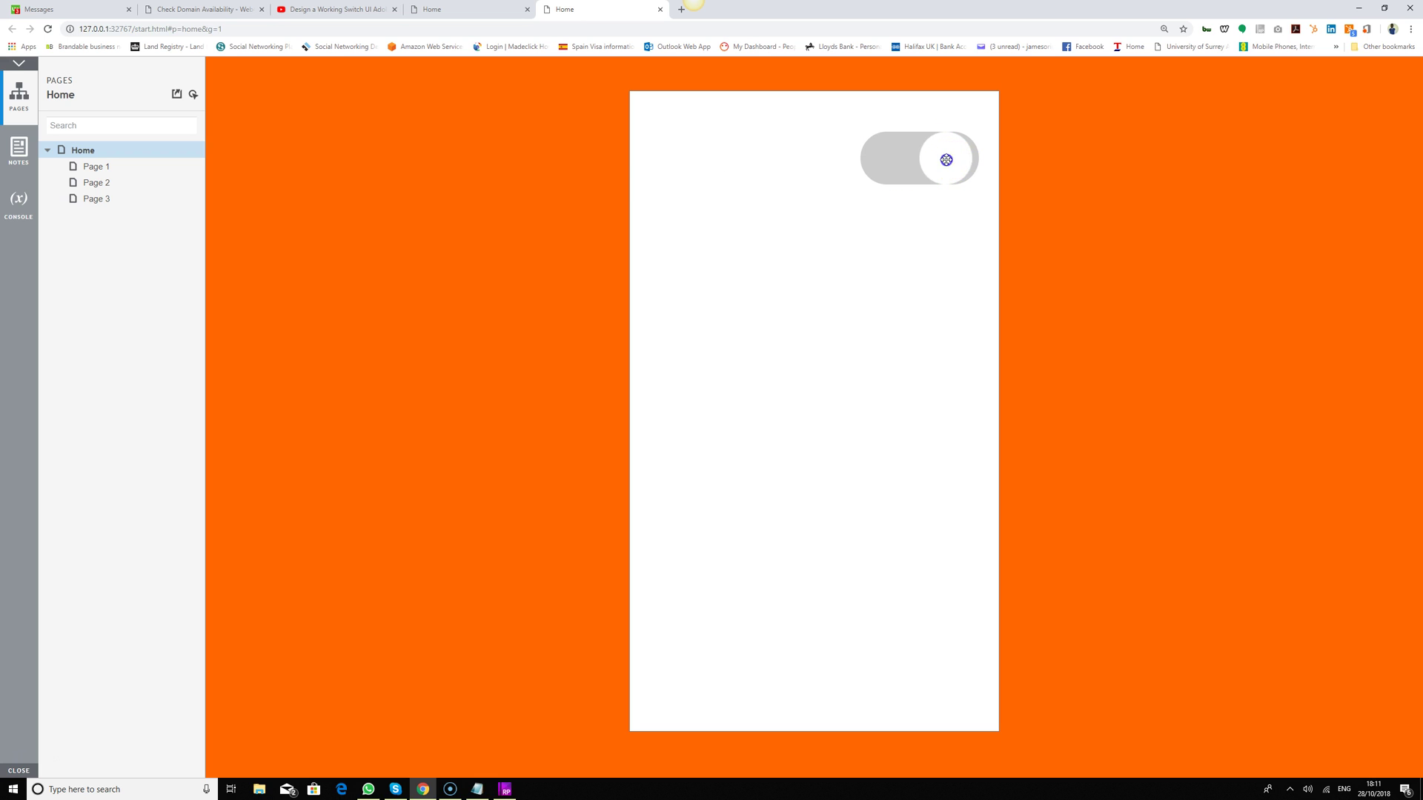
click(947, 160)
click(901, 170)
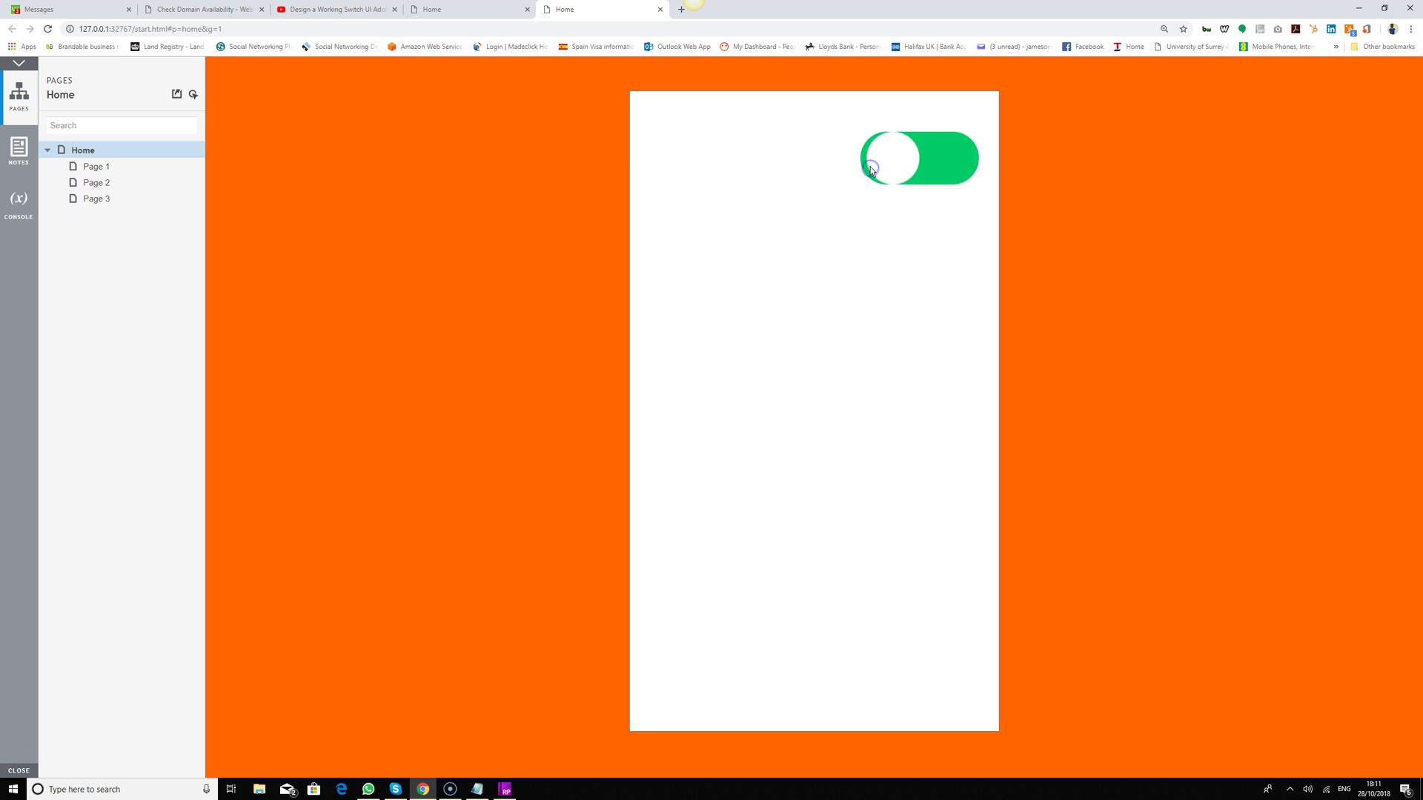
click(977, 163)
click(873, 172)
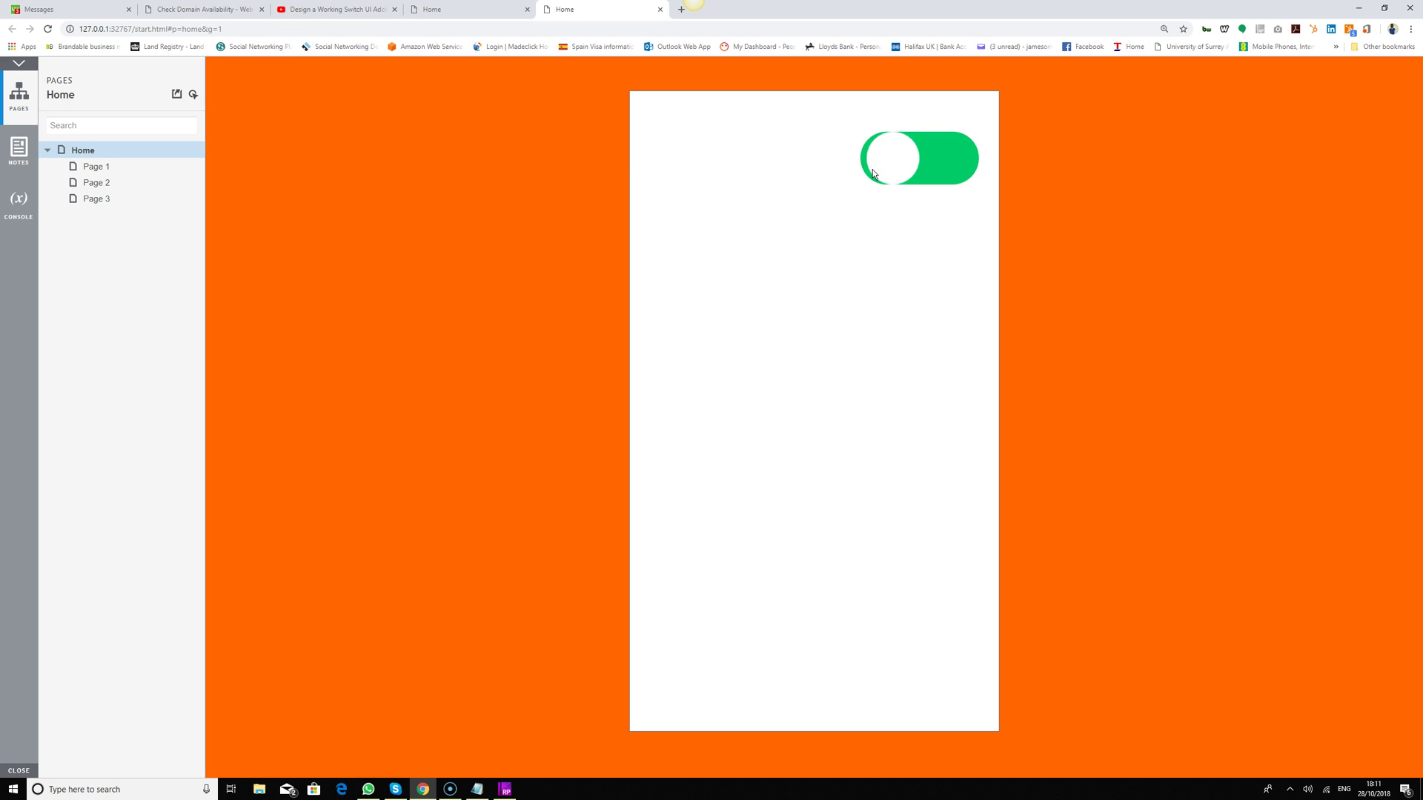